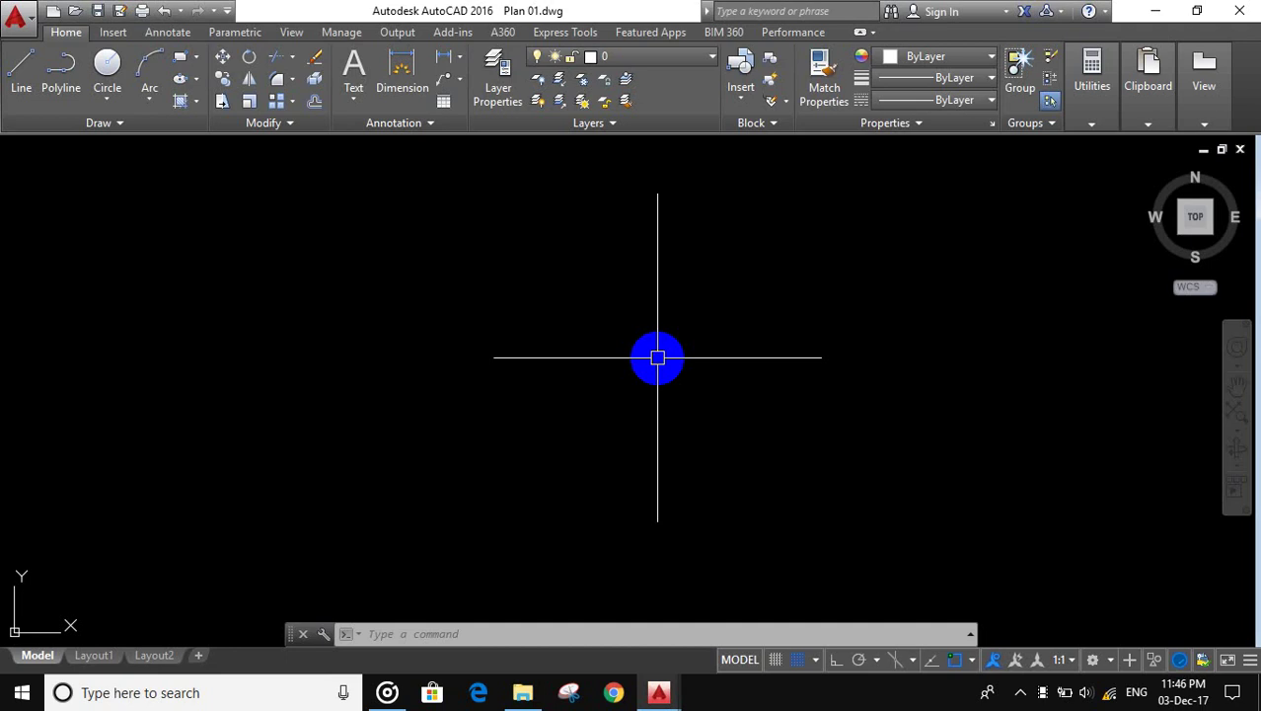
Step: Make Line type the current layer and draw a 15000-long vertical line
click(652, 63)
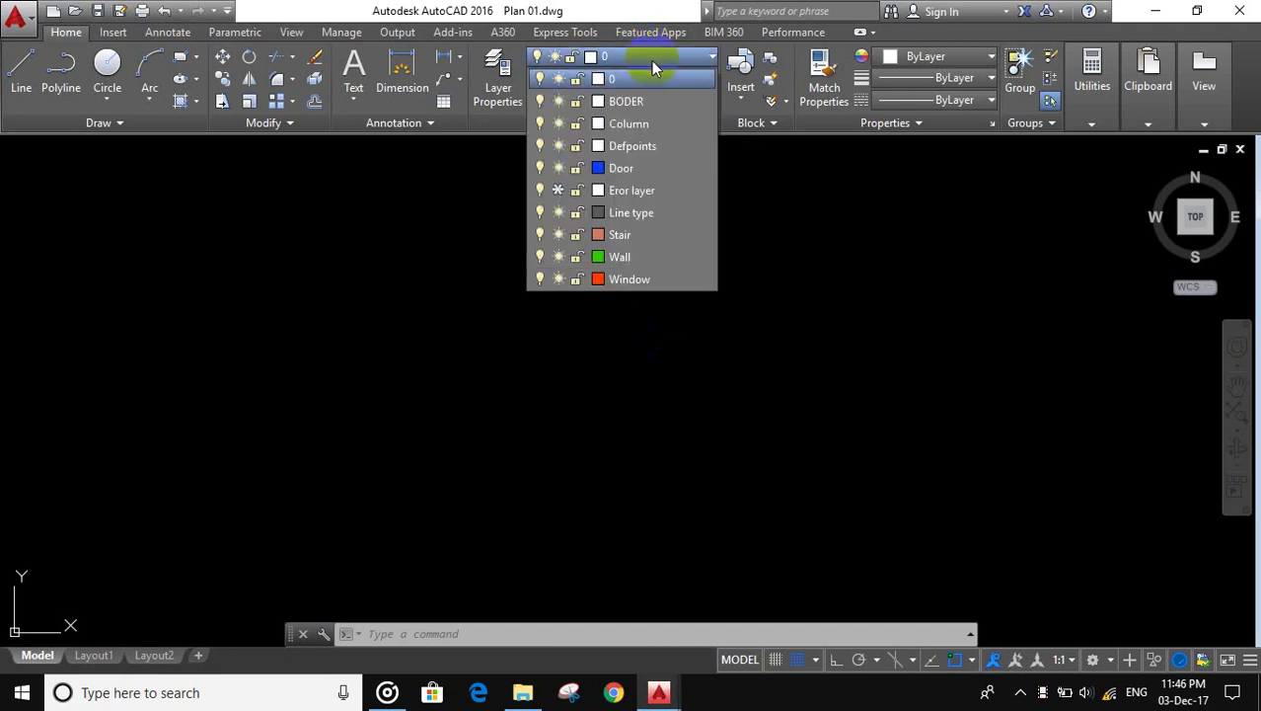
click(670, 212)
text(L)
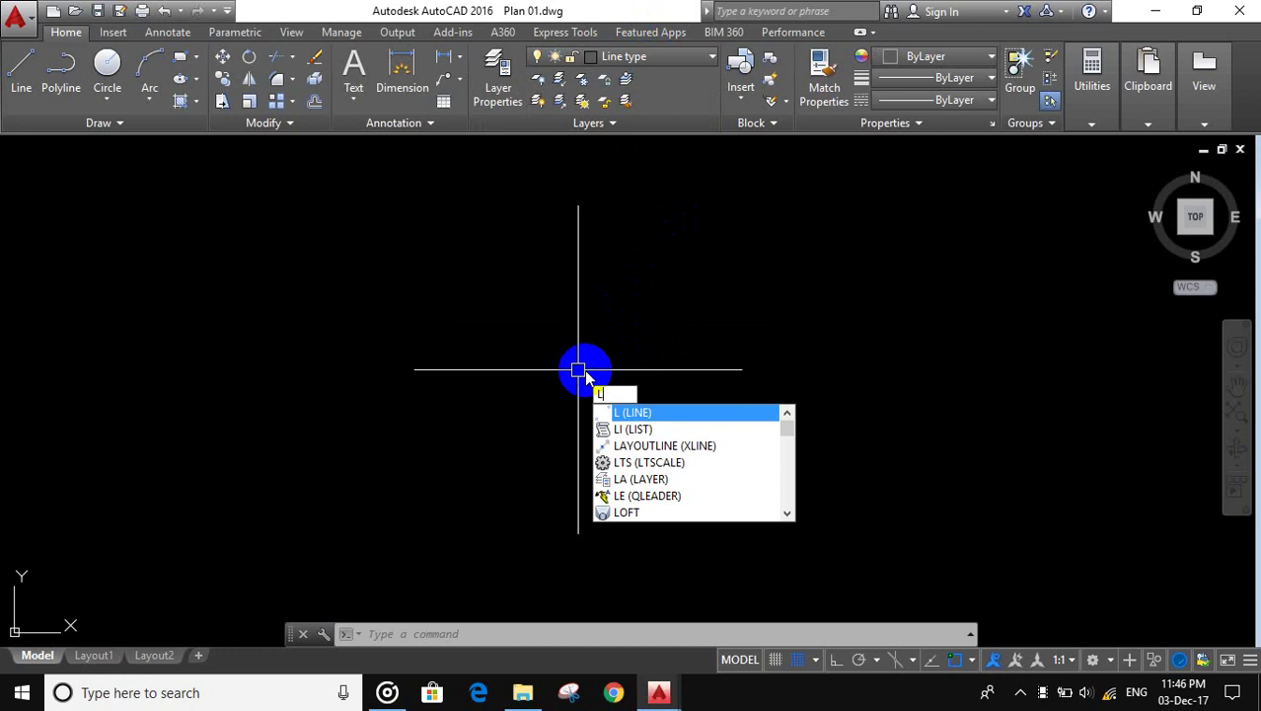
click(678, 412)
click(640, 463)
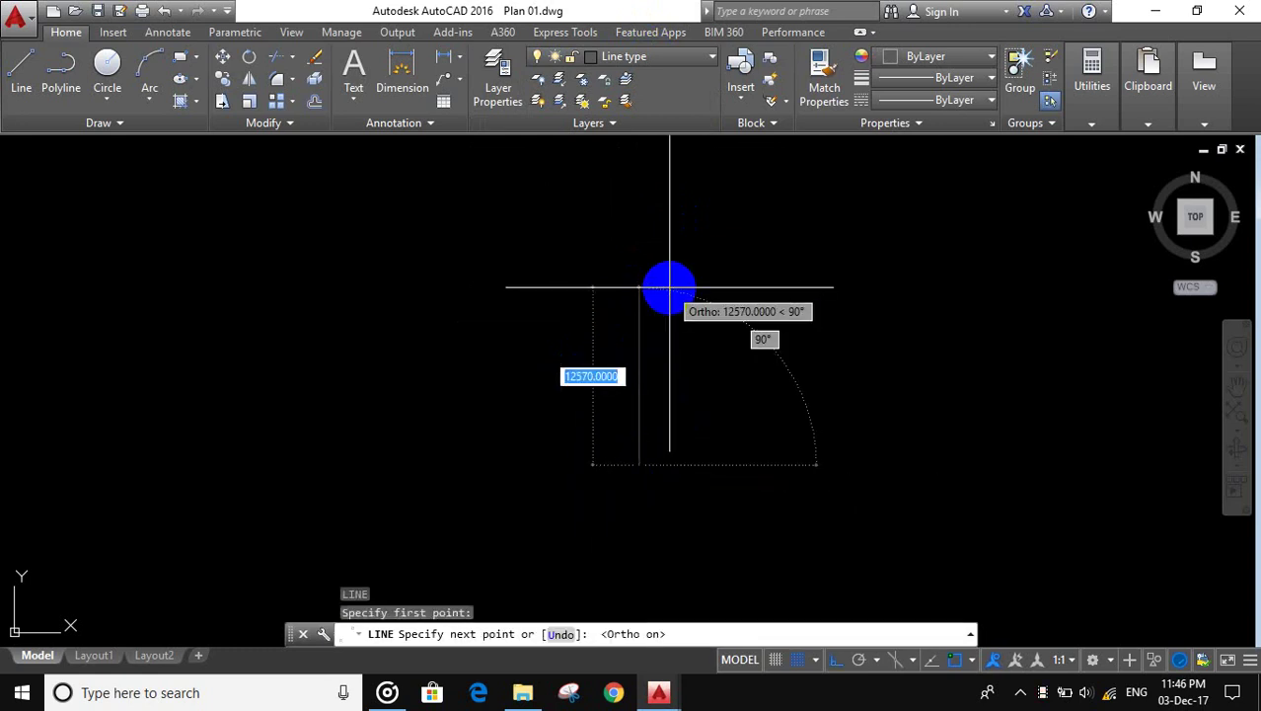
key(Return)
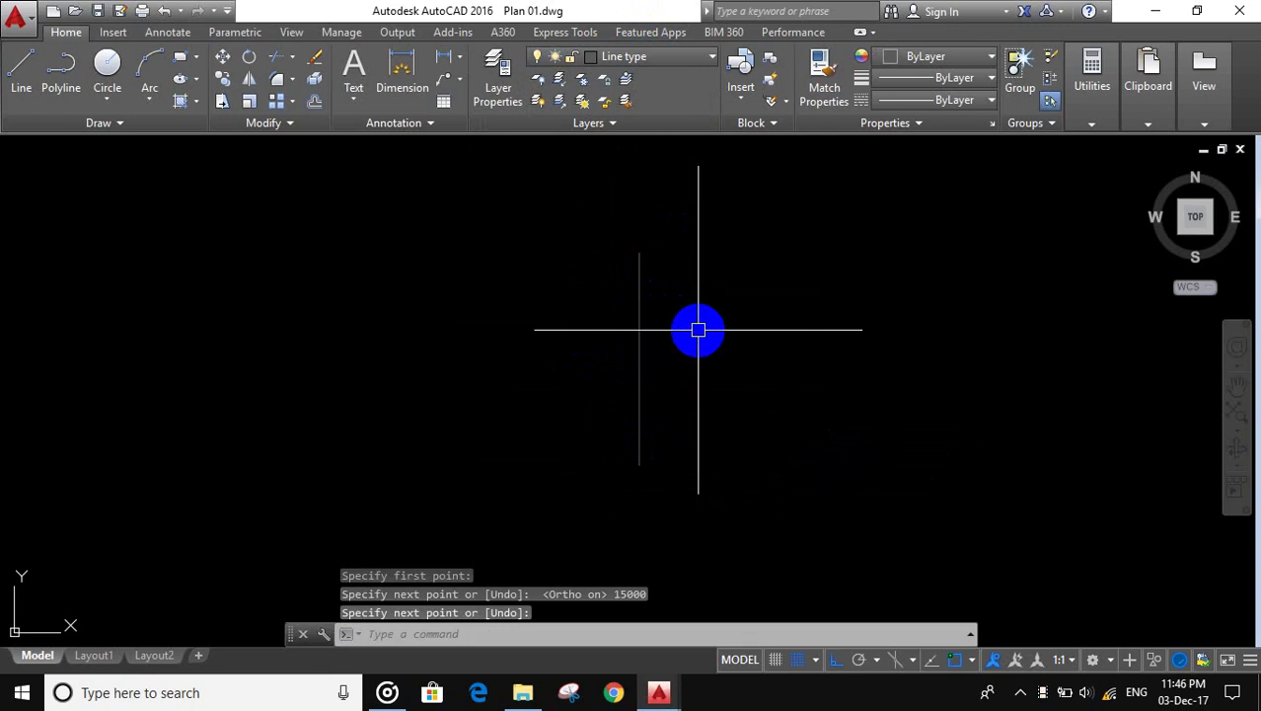
Step: Offset the vertical line twice to the right at 3600 spacing
text(o)
click(790, 375)
text(3600)
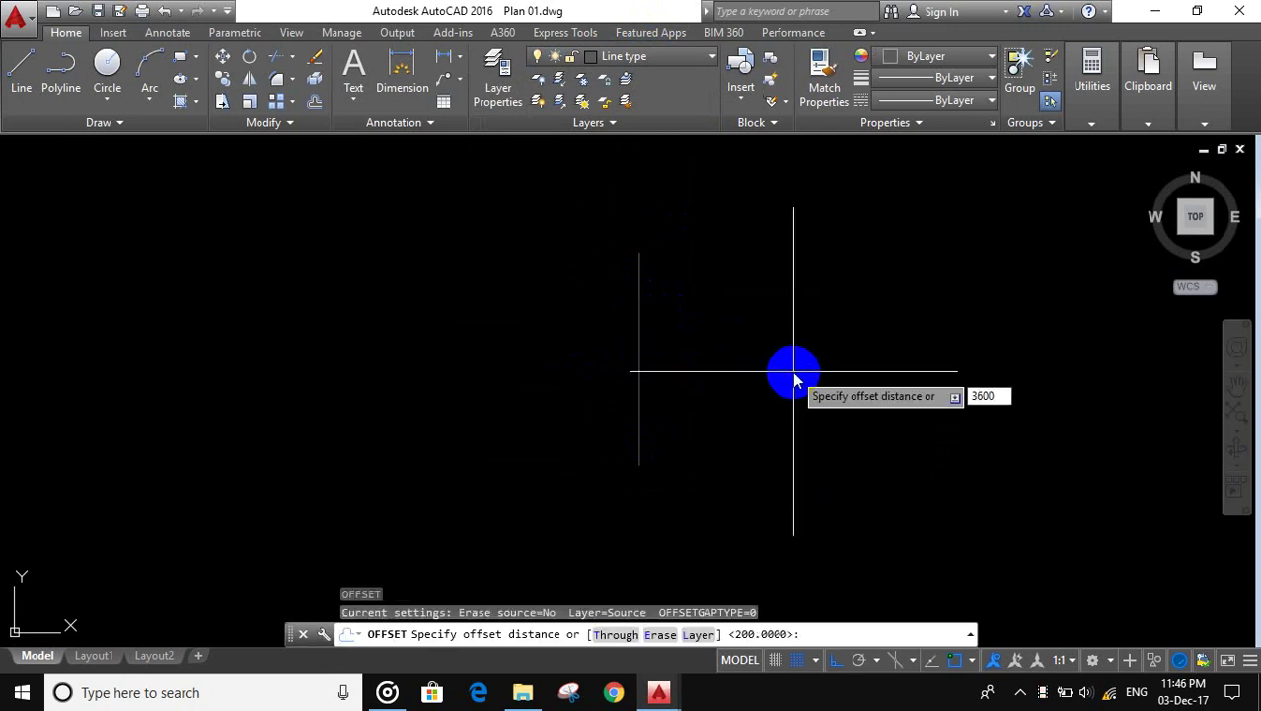
key(Return)
click(641, 321)
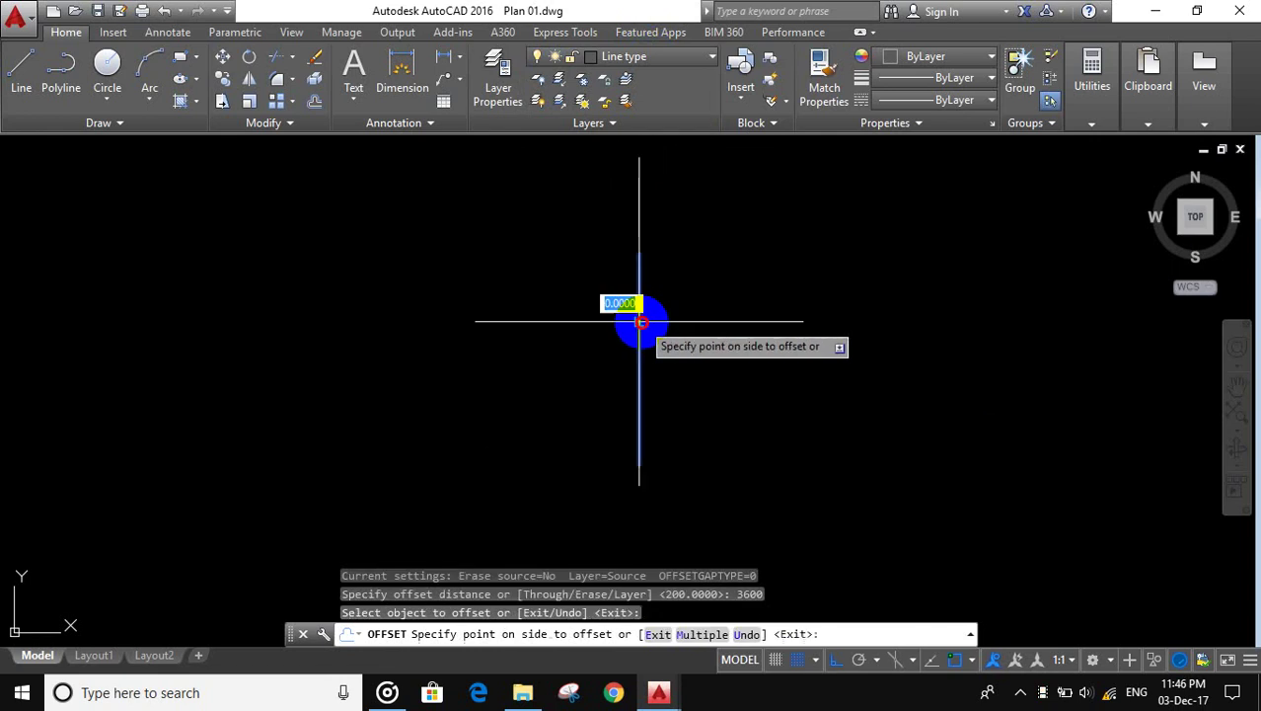
click(716, 331)
click(691, 332)
click(748, 336)
key(Escape)
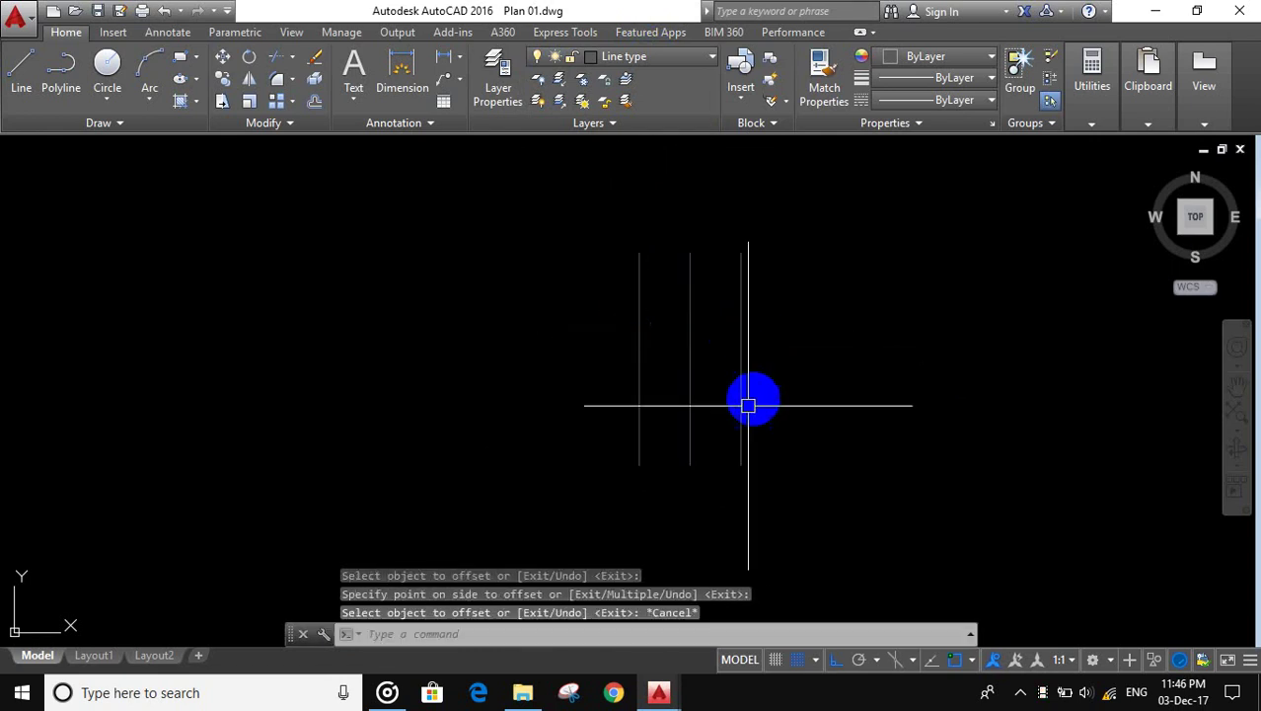
scroll(748, 405, up, 2)
scroll(755, 442, up, 2)
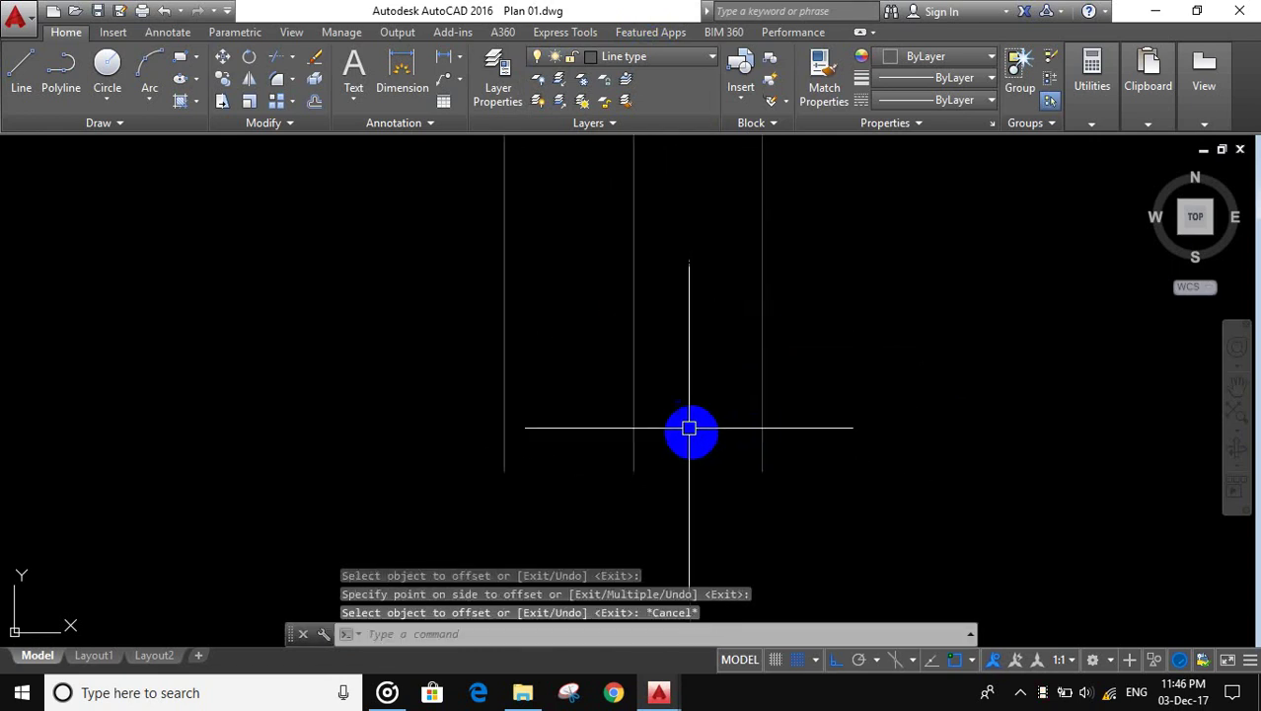
Step: Draw a horizontal line across the three vertical grid lines
text(L)
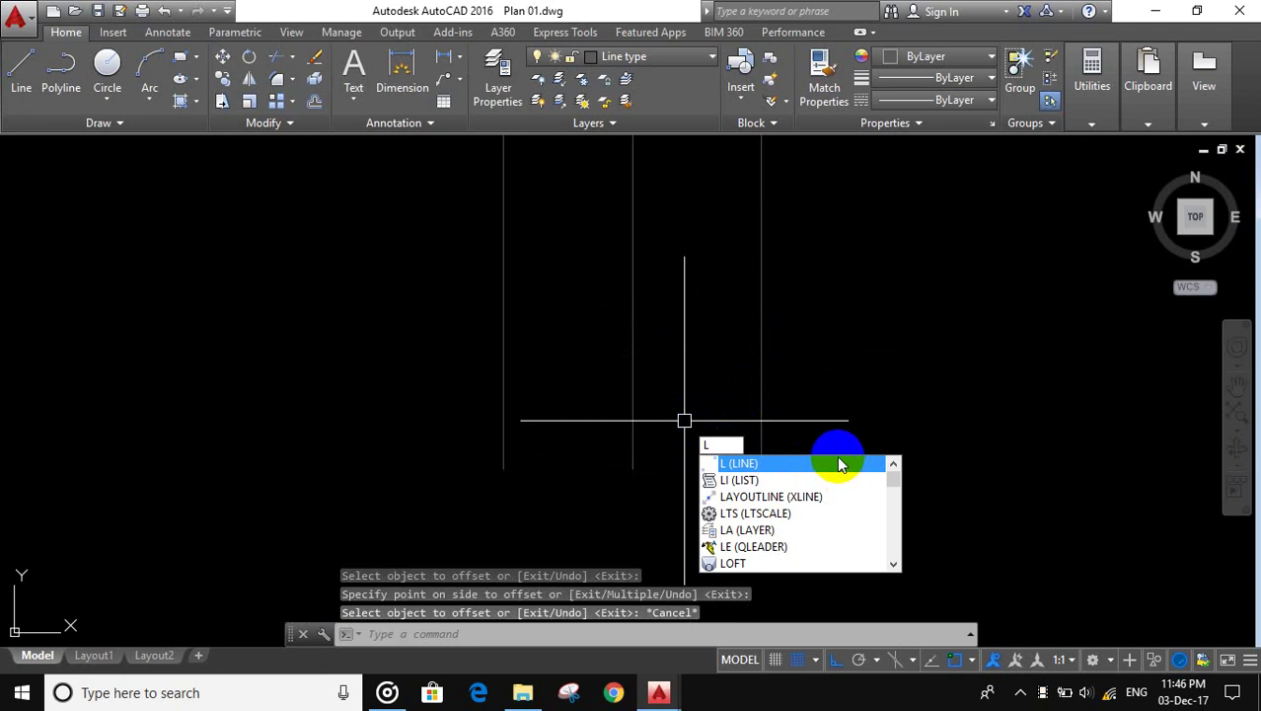
click(840, 464)
scroll(436, 427, up, 2)
scroll(501, 427, up, 2)
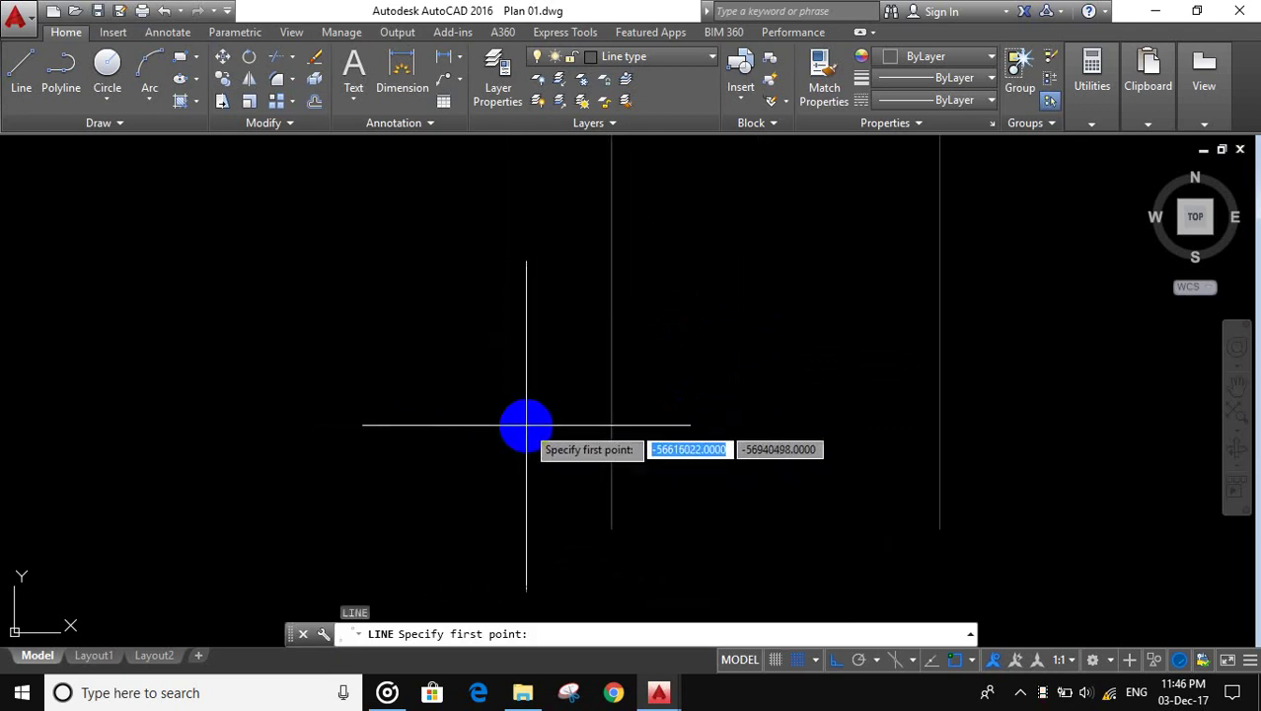
click(492, 423)
scroll(712, 428, down, 1)
scroll(780, 427, down, 1)
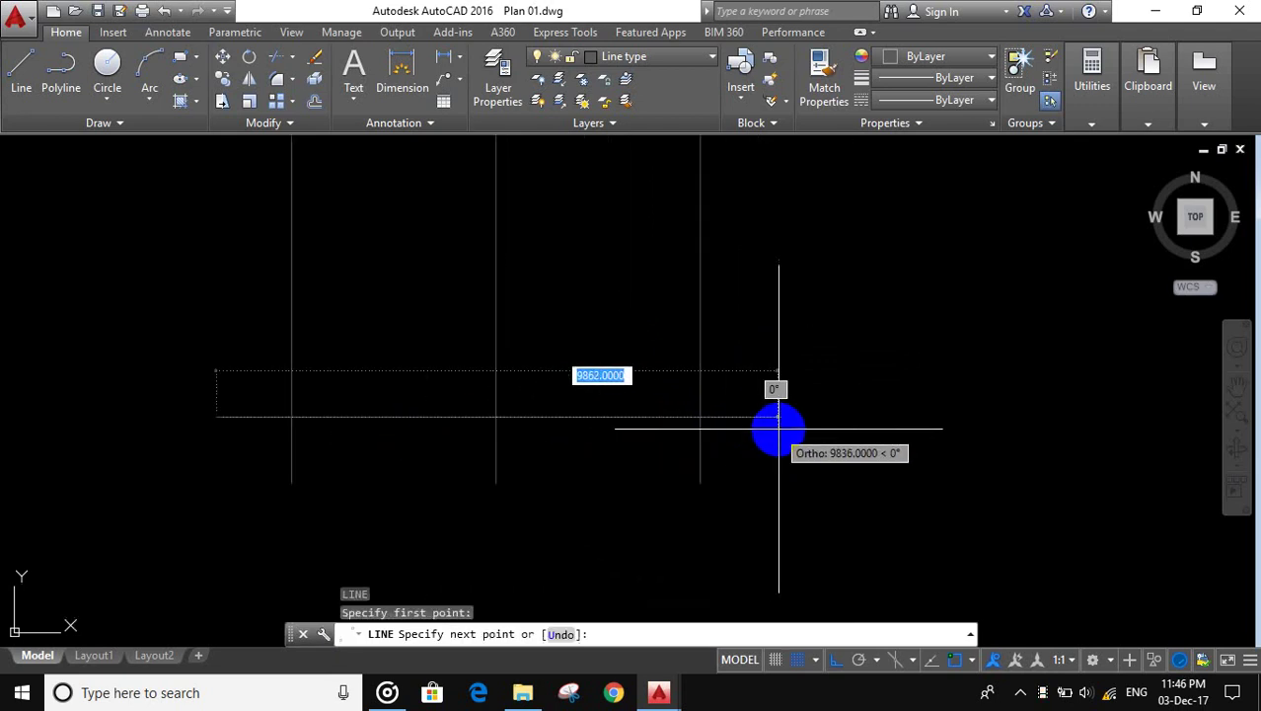
click(772, 421)
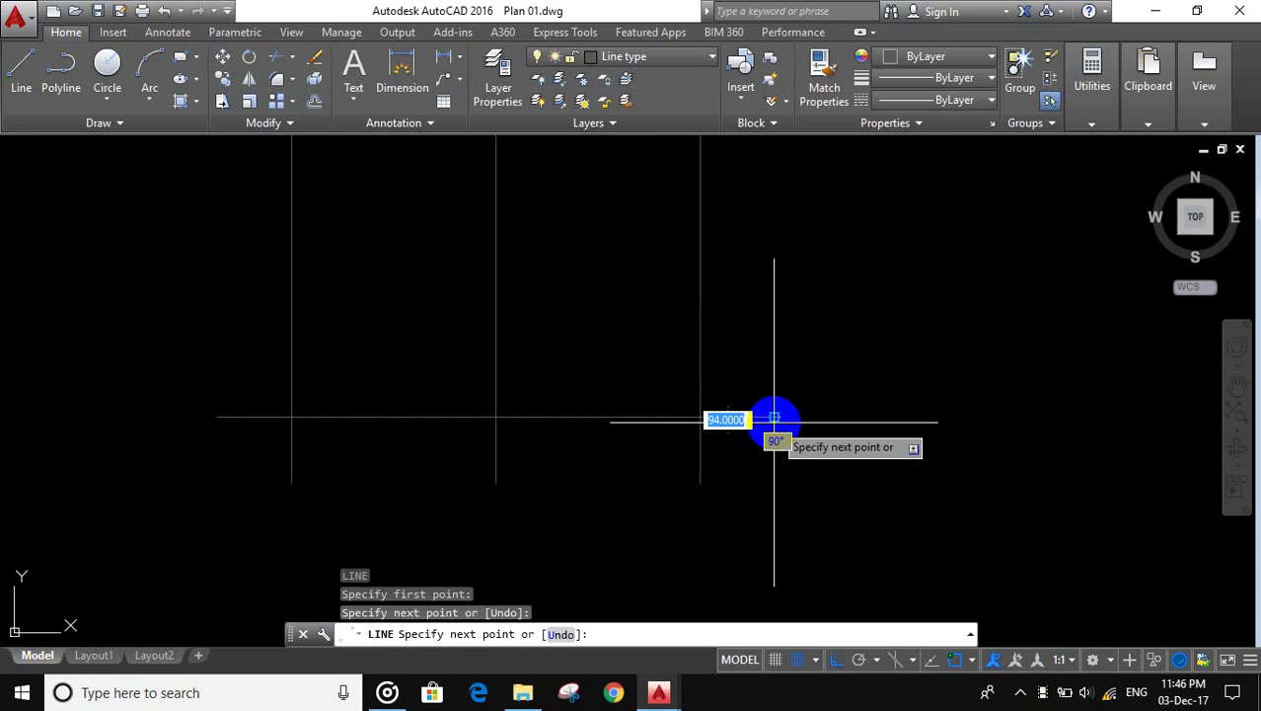
key(Return)
scroll(768, 453, down, 1)
scroll(788, 456, down, 1)
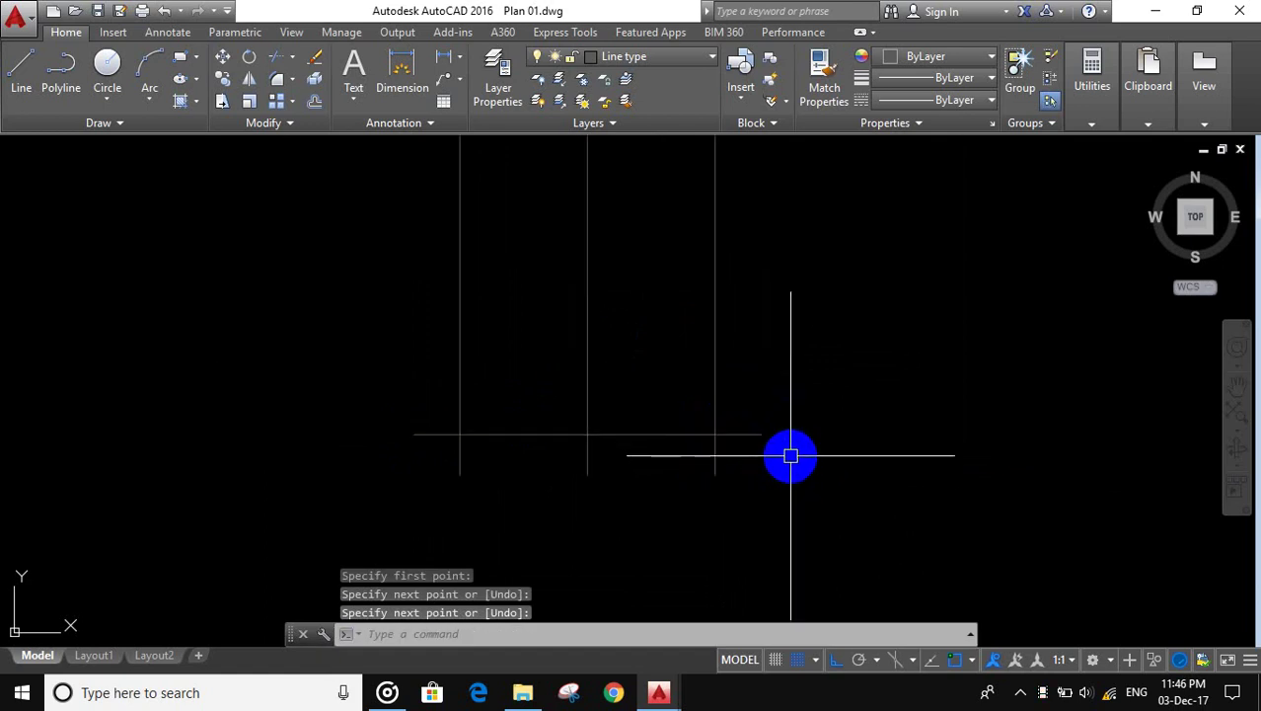
Step: Offset the horizontal line 1600 upward
click(859, 498)
text(1600)
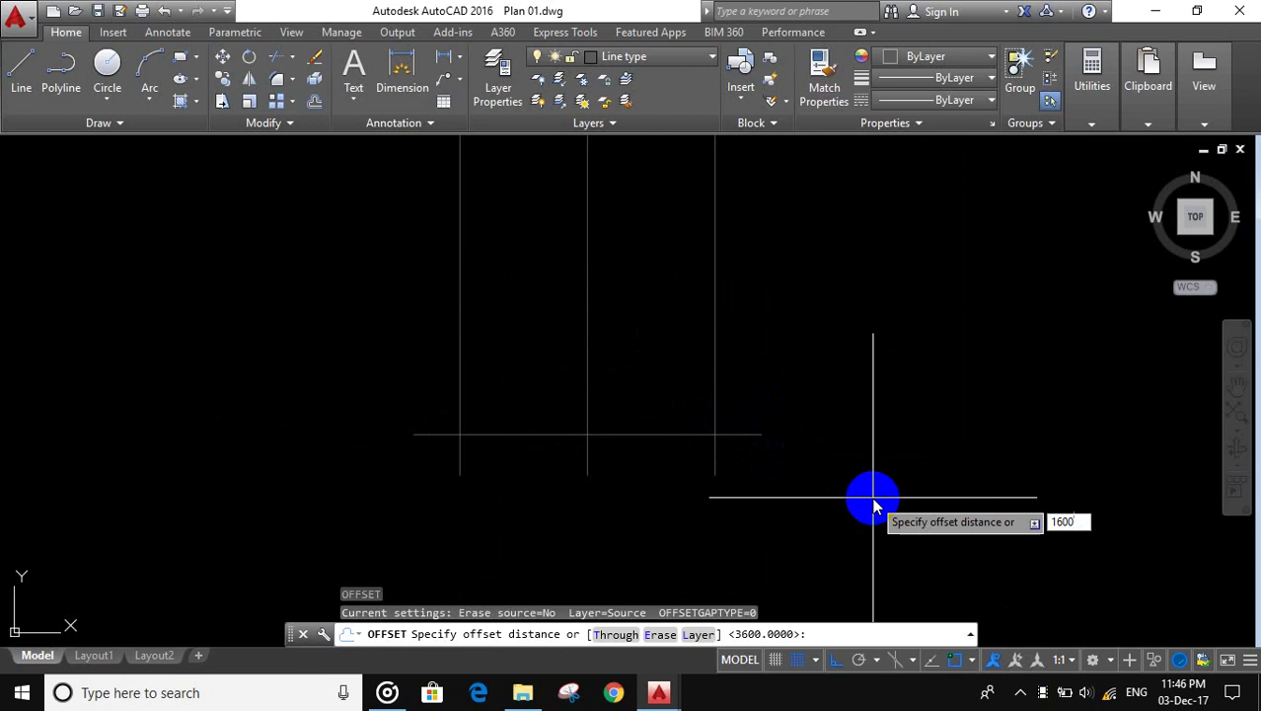
key(Return)
click(663, 434)
click(670, 399)
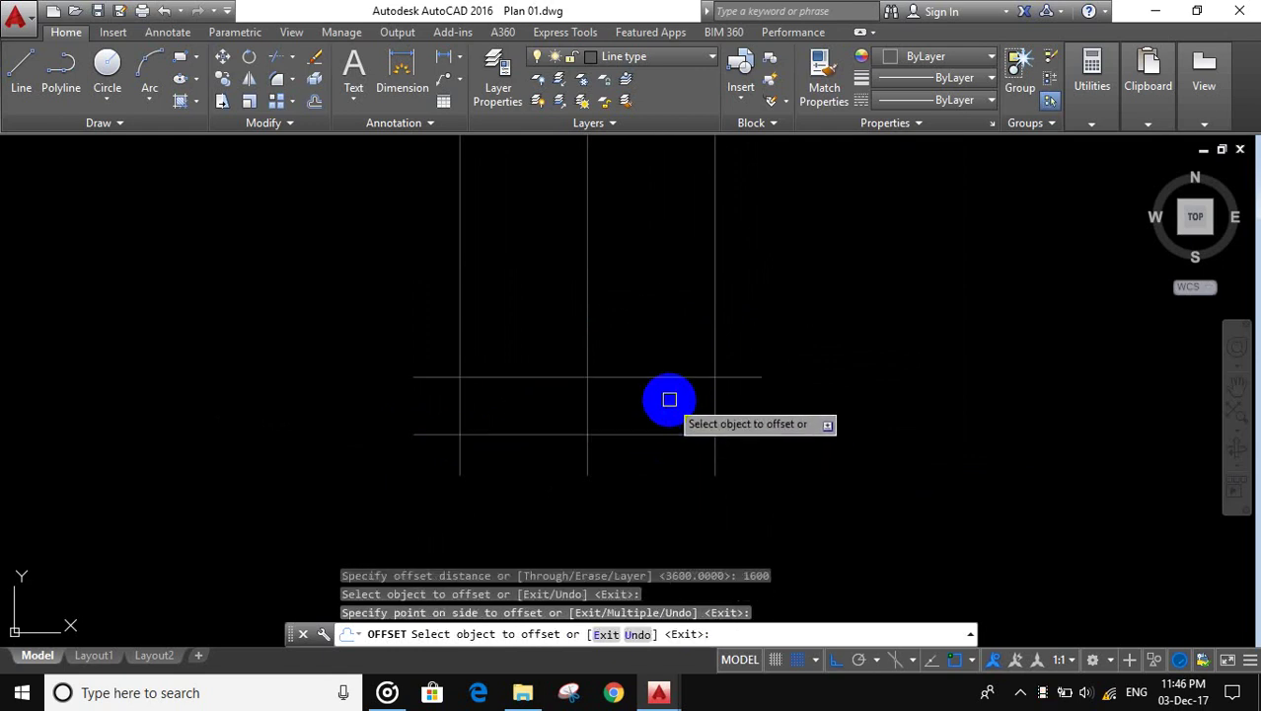
key(Escape)
Step: Offset the top horizontal line 3000 upward
text(O)
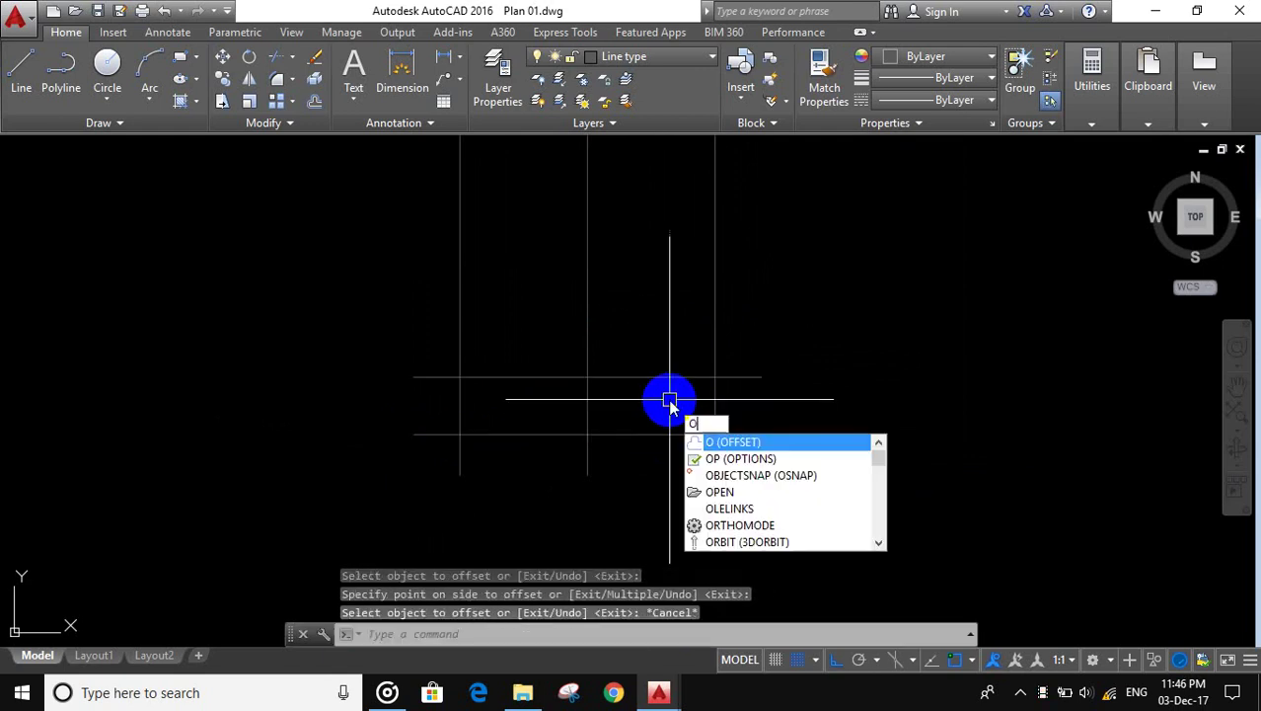
click(773, 442)
text(3000)
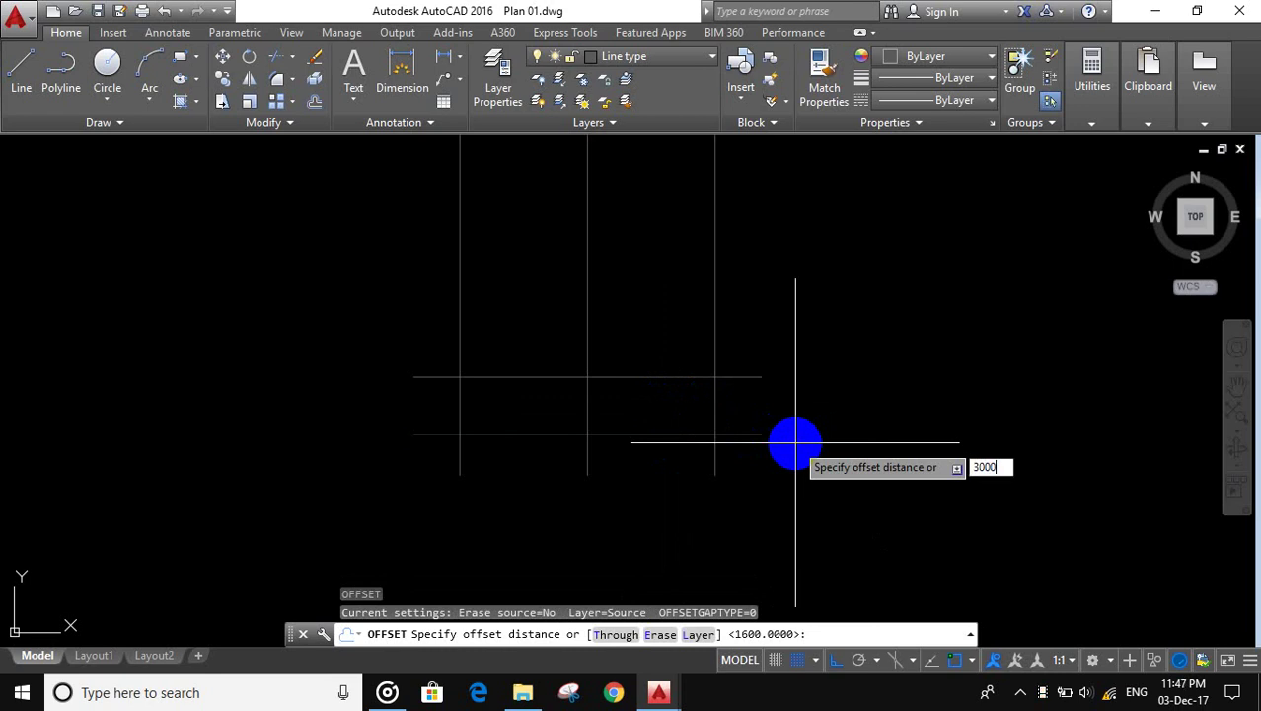
key(Return)
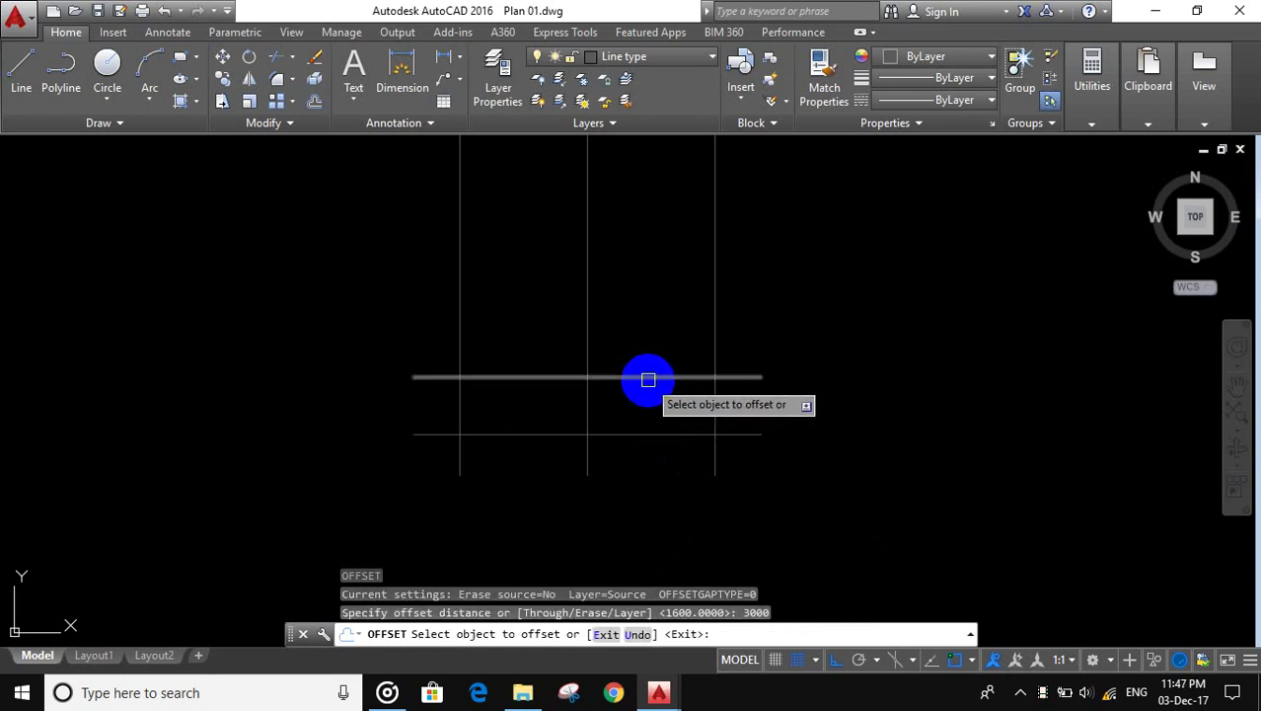
click(647, 376)
click(656, 329)
middle_drag(656, 329, 689, 428)
key(Escape)
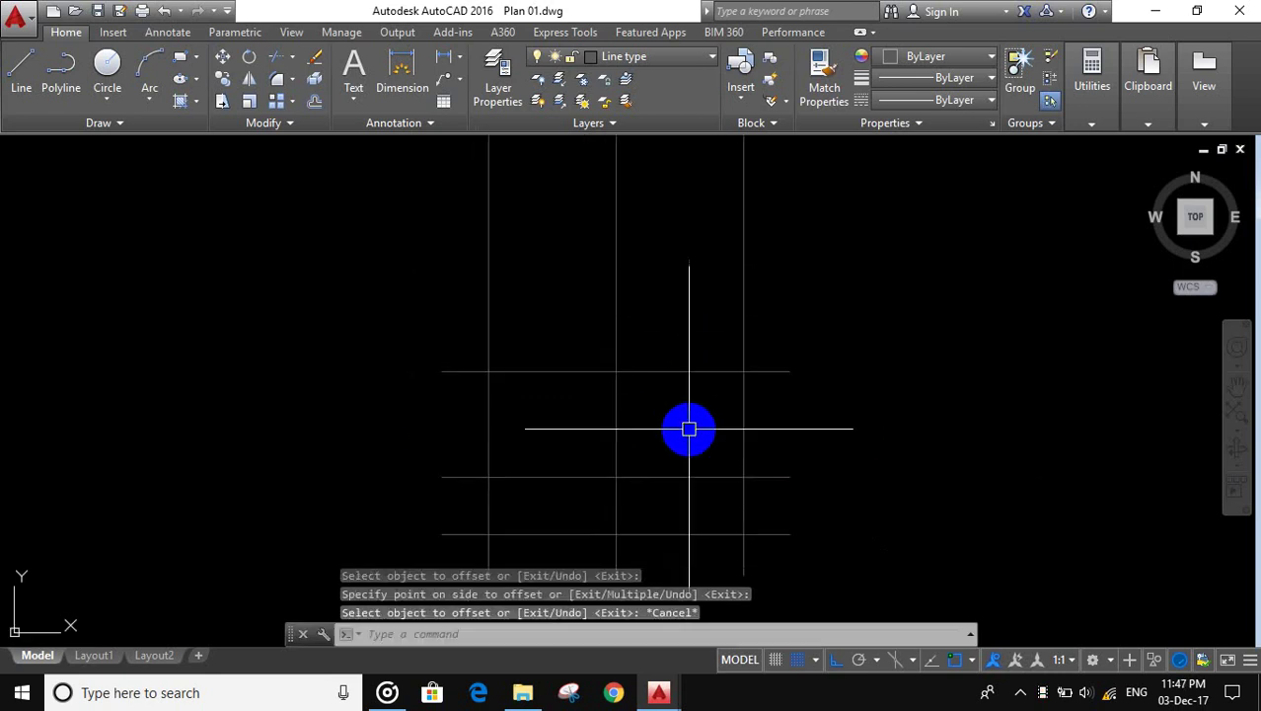
scroll(689, 428, down, 2)
scroll(689, 428, up, 2)
scroll(689, 428, down, 2)
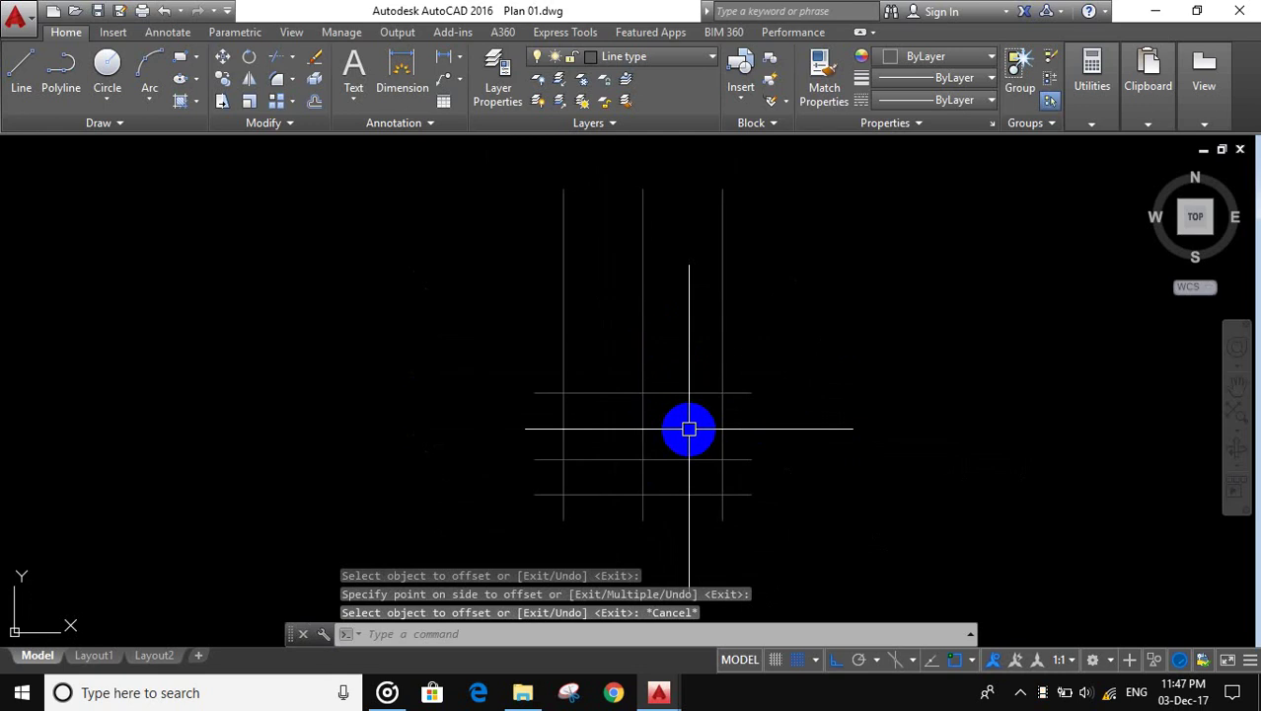
text(O)
Step: Add two more horizontal lines upward at 4000 spacing
click(825, 472)
text(4000)
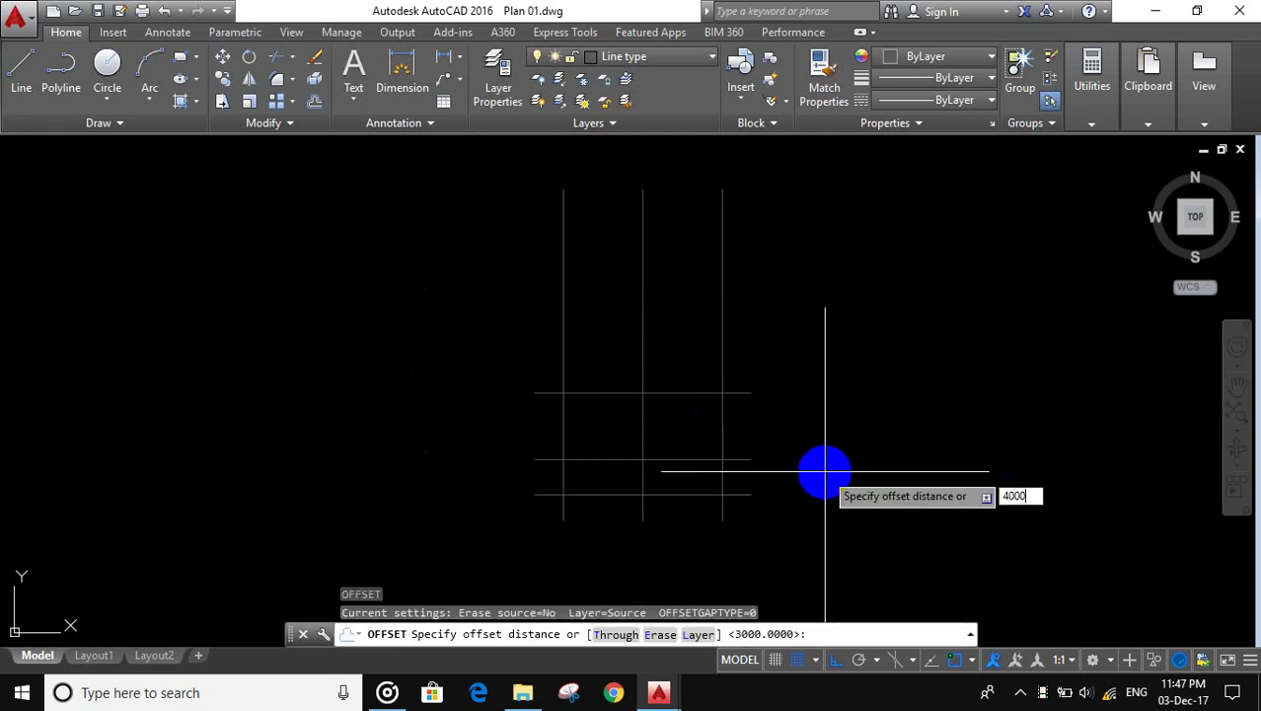
key(Return)
click(706, 392)
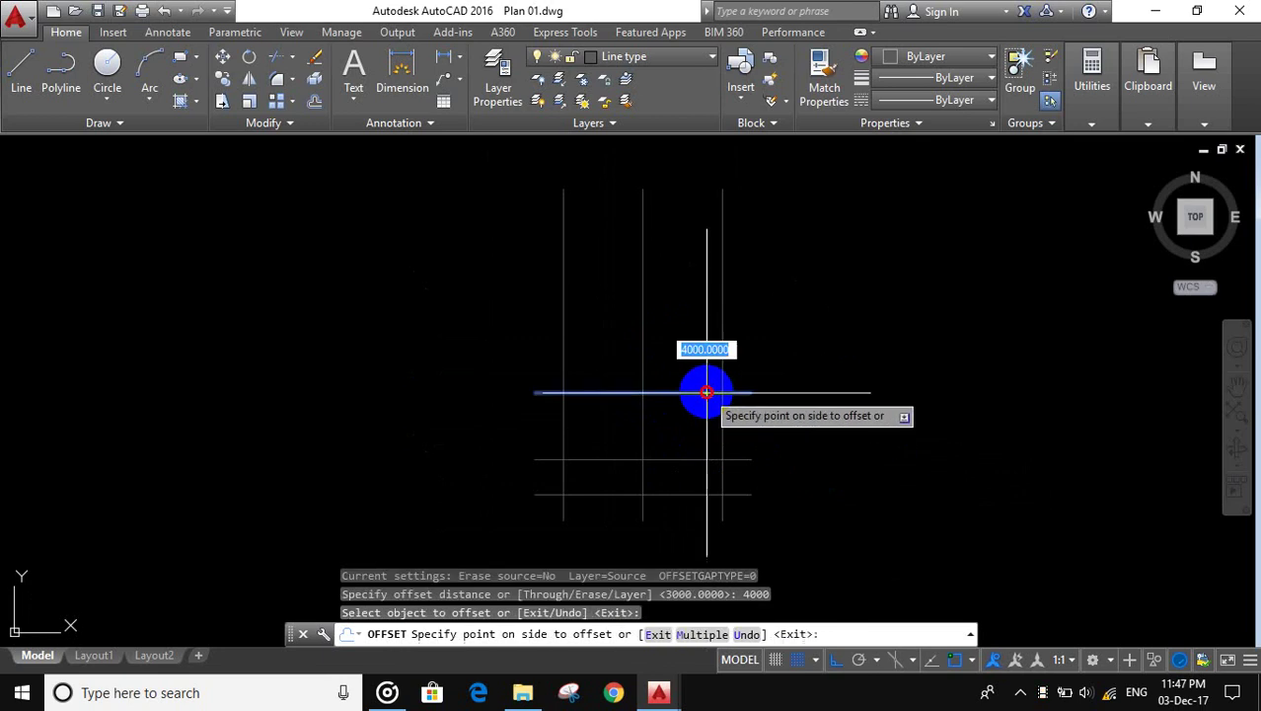
click(702, 341)
click(701, 304)
click(697, 281)
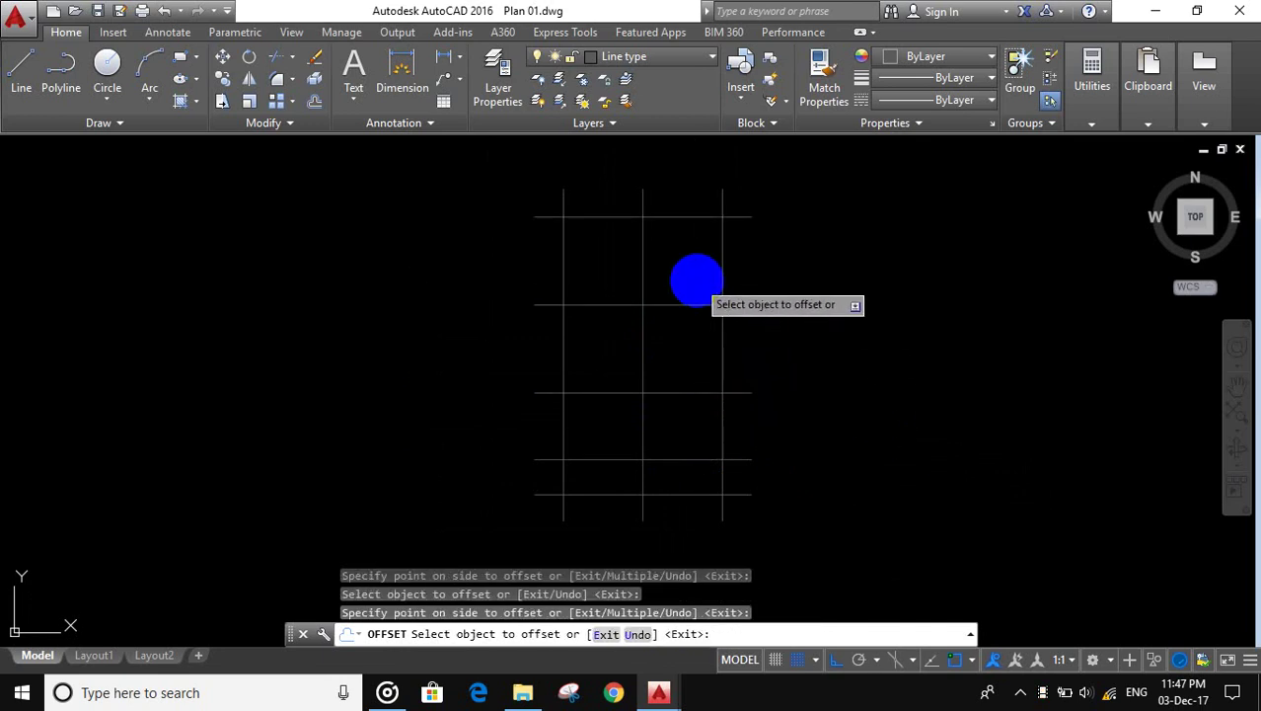
key(Escape)
middle_drag(681, 340, 690, 284)
scroll(687, 301, down, 2)
scroll(638, 378, up, 5)
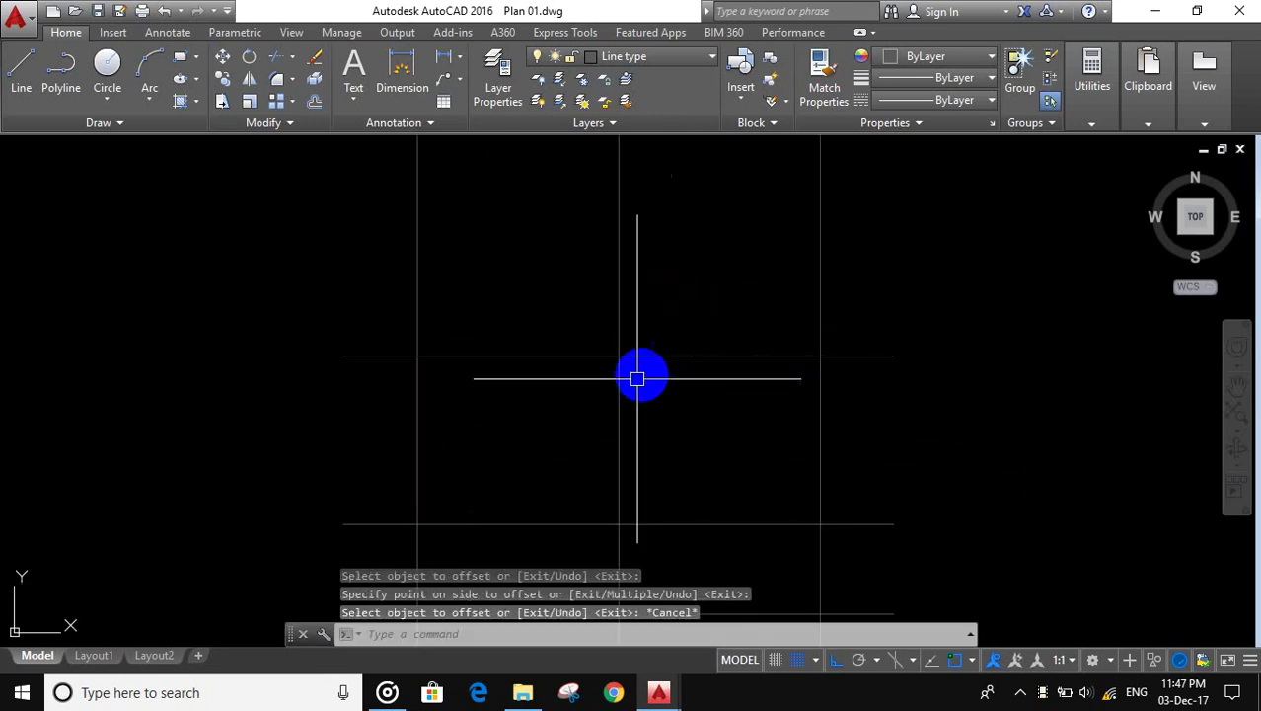
scroll(638, 378, up, 3)
scroll(643, 383, up, 2)
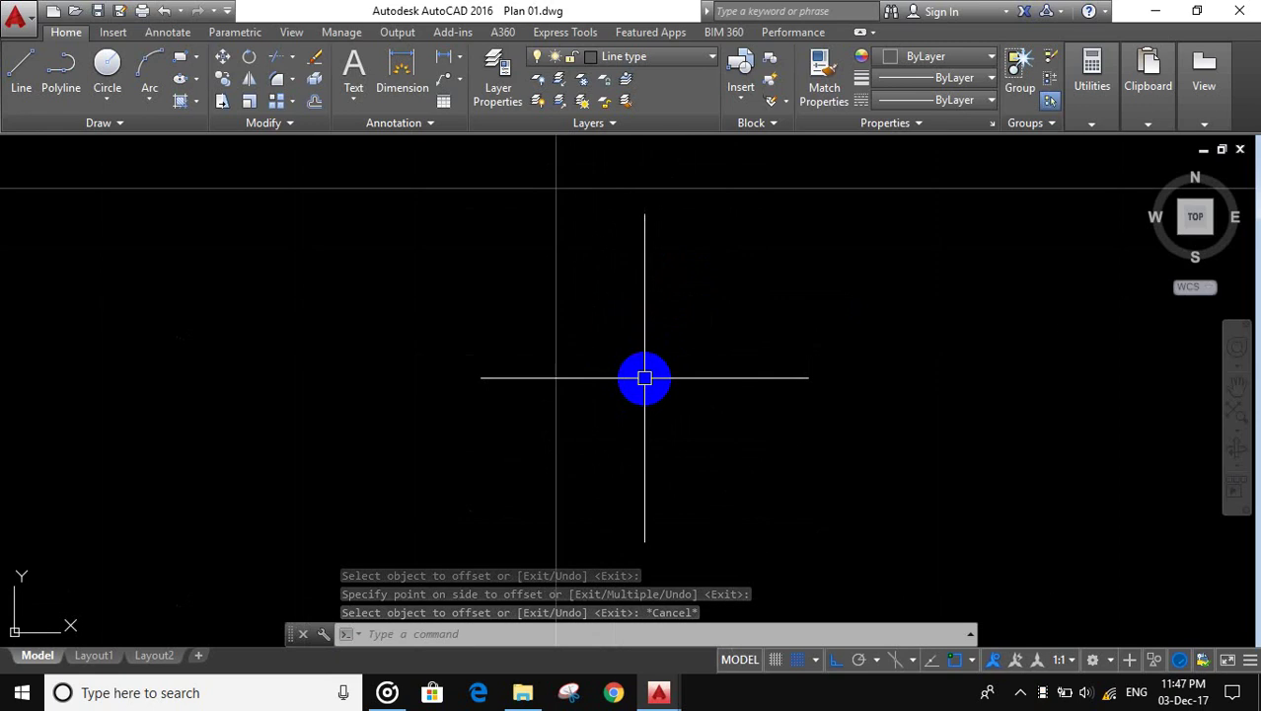
scroll(646, 387, down, 3)
Step: Give all the grid lines a dashed linetype
scroll(648, 391, down, 2)
click(816, 620)
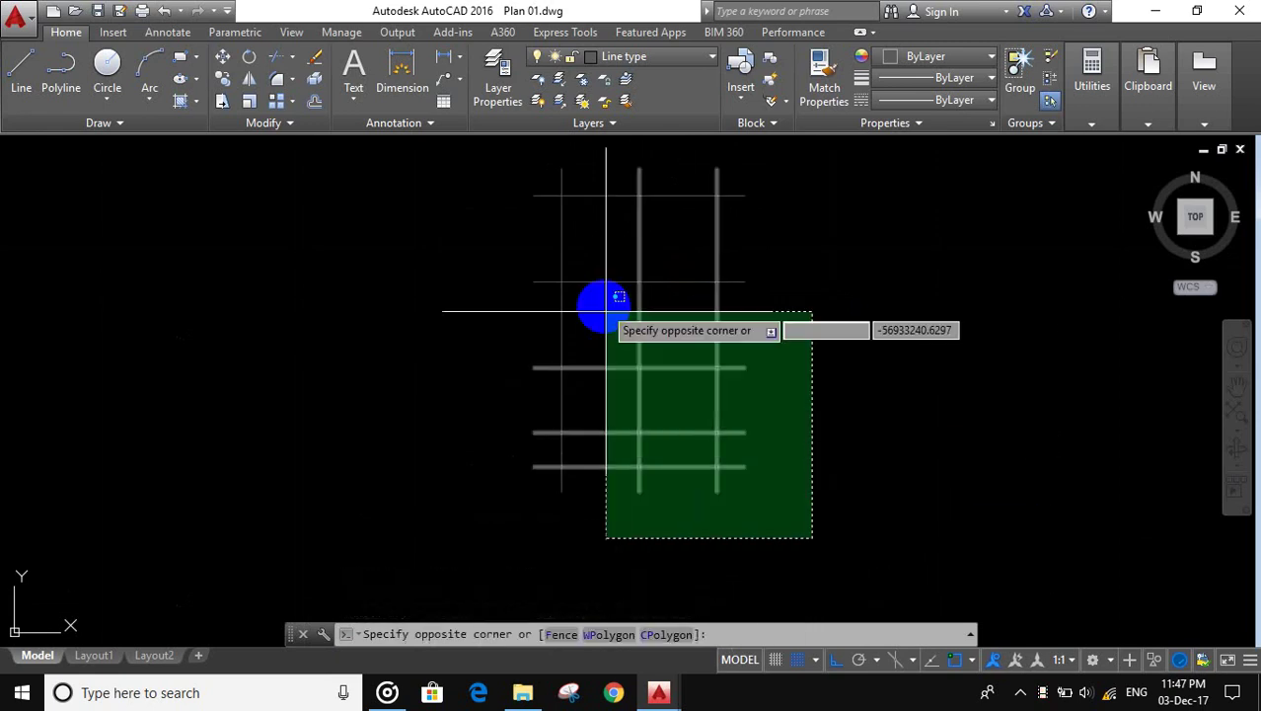
click(503, 183)
click(967, 141)
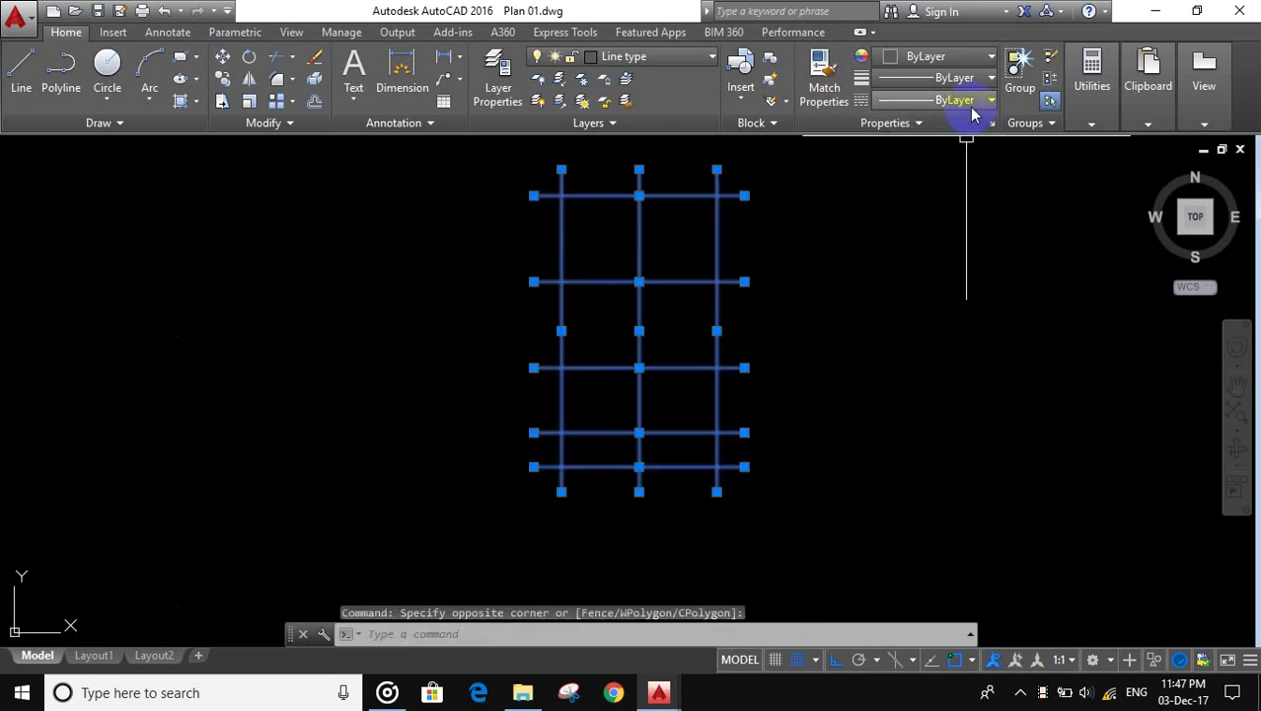
click(970, 106)
click(983, 170)
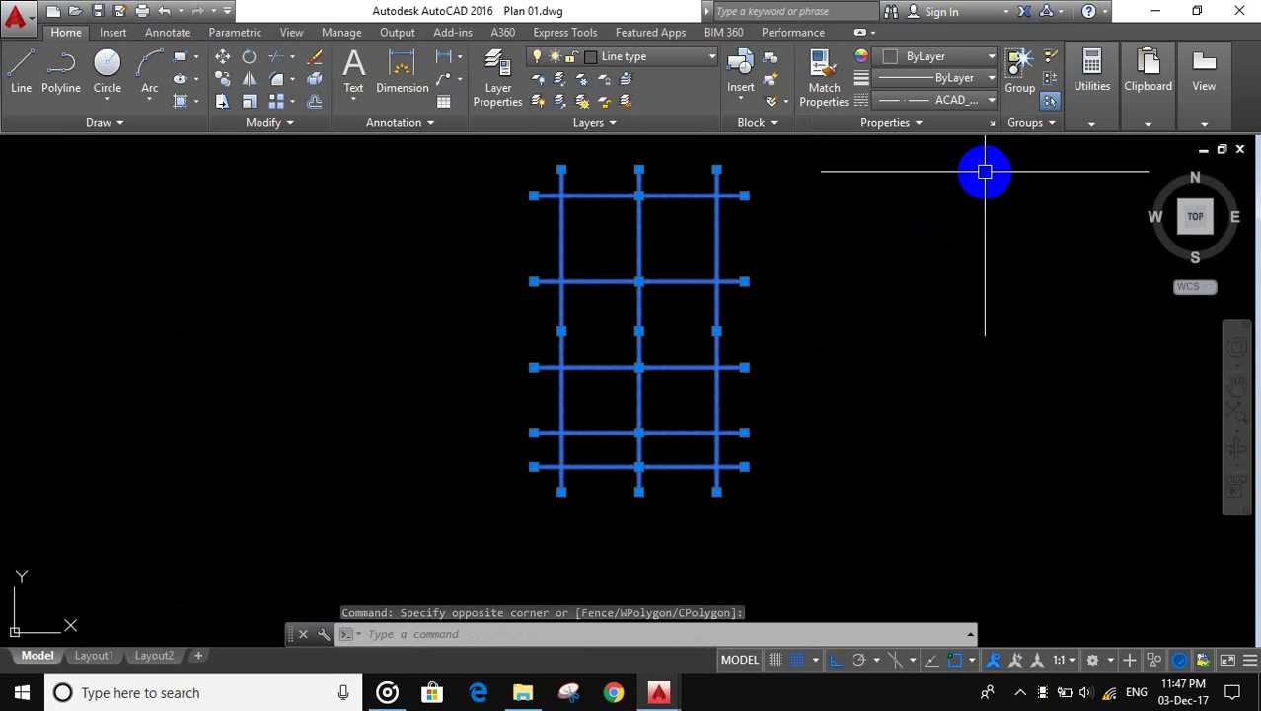
key(Escape)
Step: Set the linetype scale (LTS) to 30 so the grid shows dashed
scroll(635, 337, up, 5)
scroll(634, 336, up, 4)
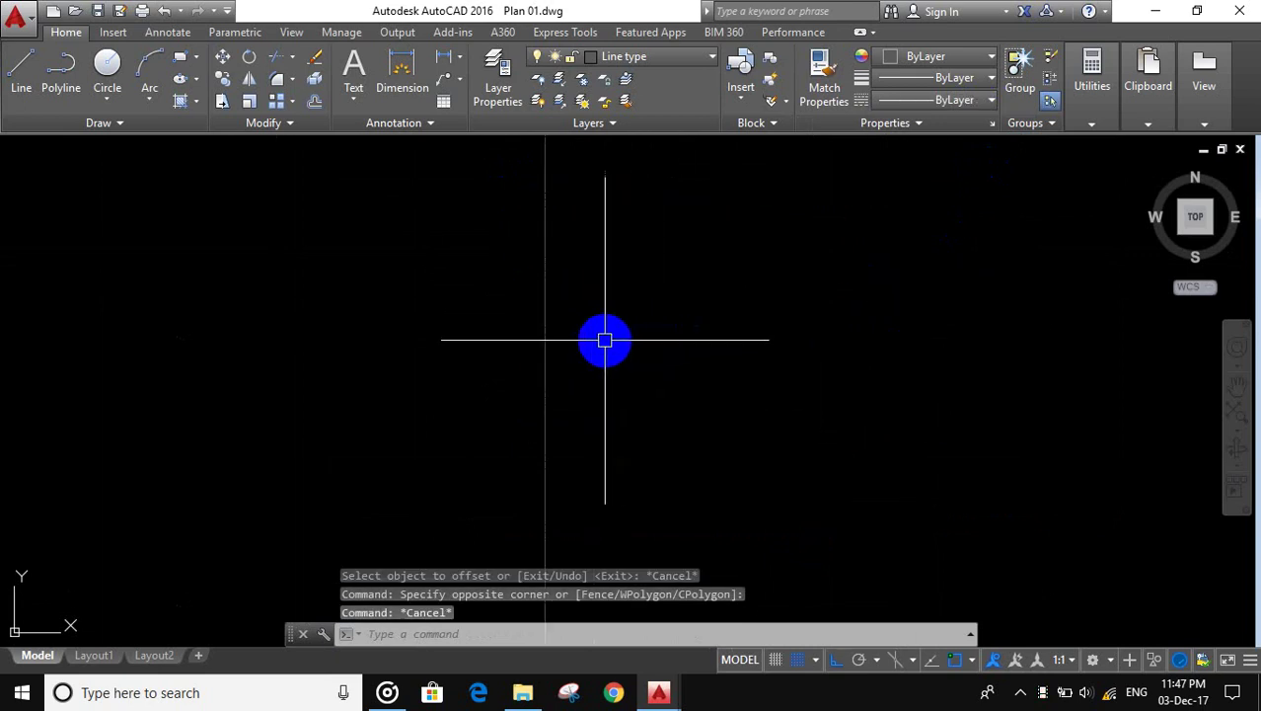
middle_drag(521, 343, 749, 334)
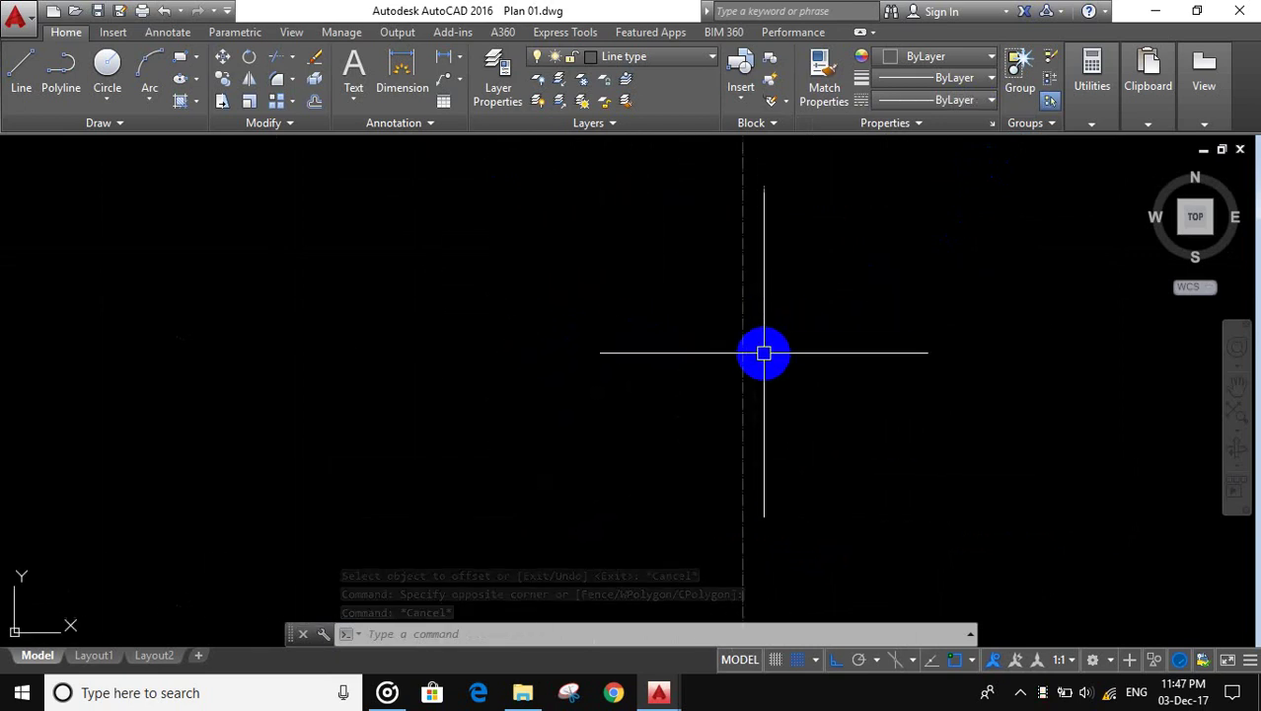
scroll(676, 344, down, 3)
scroll(698, 360, down, 1)
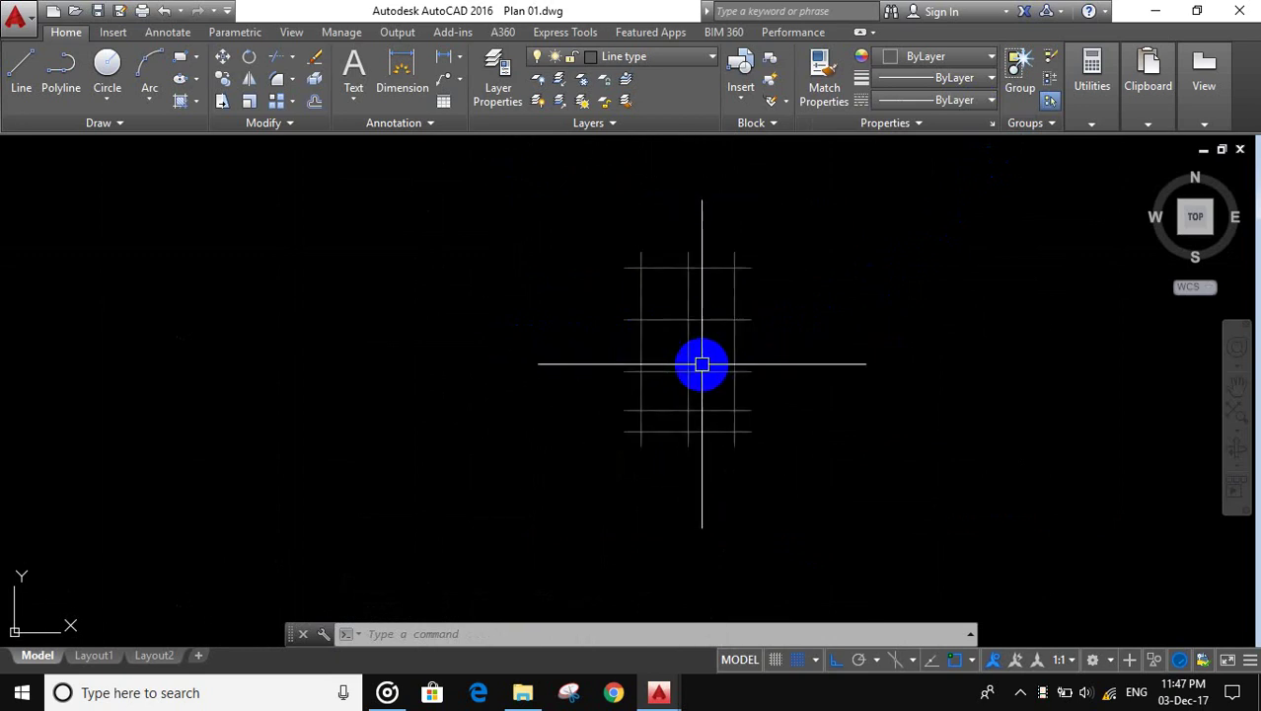
click(832, 478)
click(648, 273)
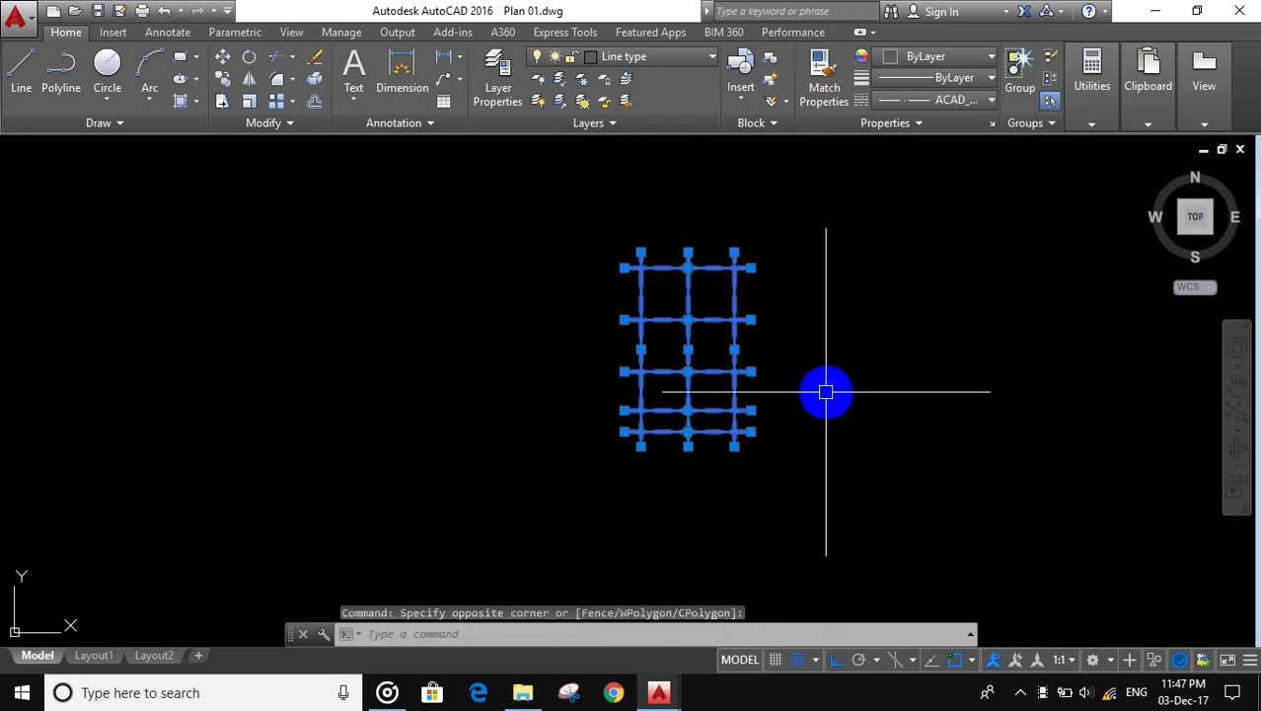
text(LTS)
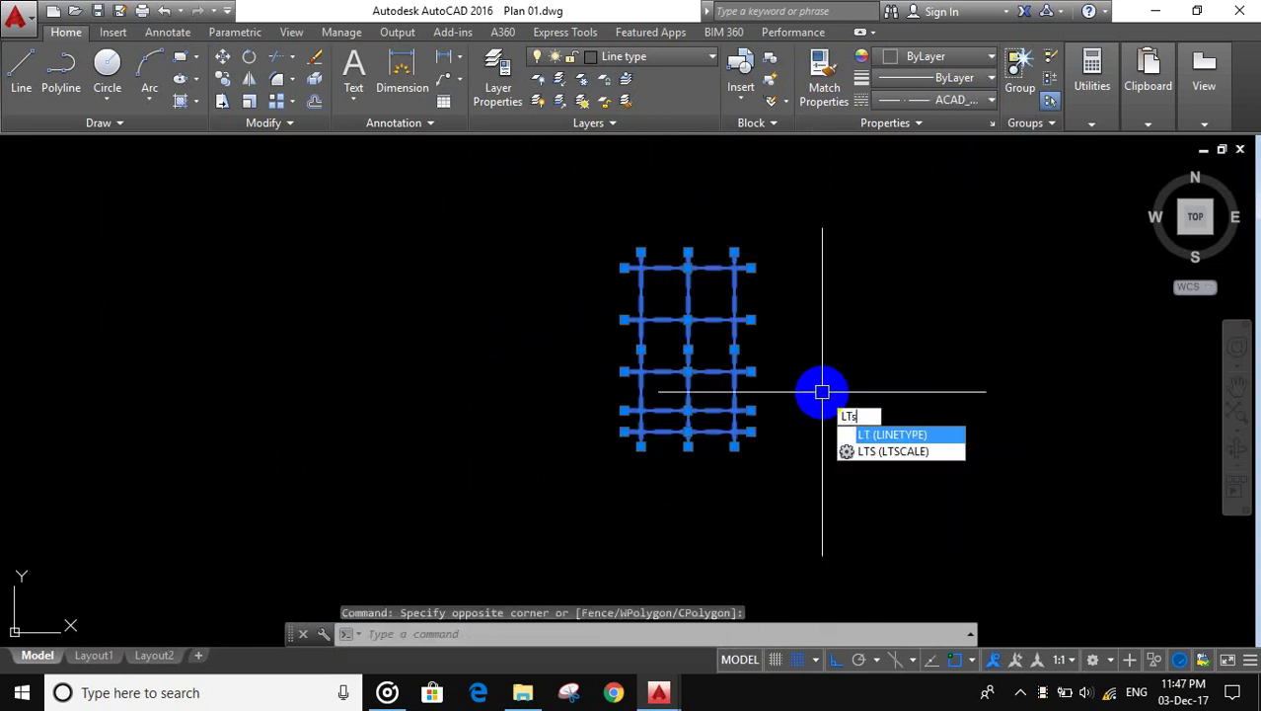
click(921, 441)
text(30)
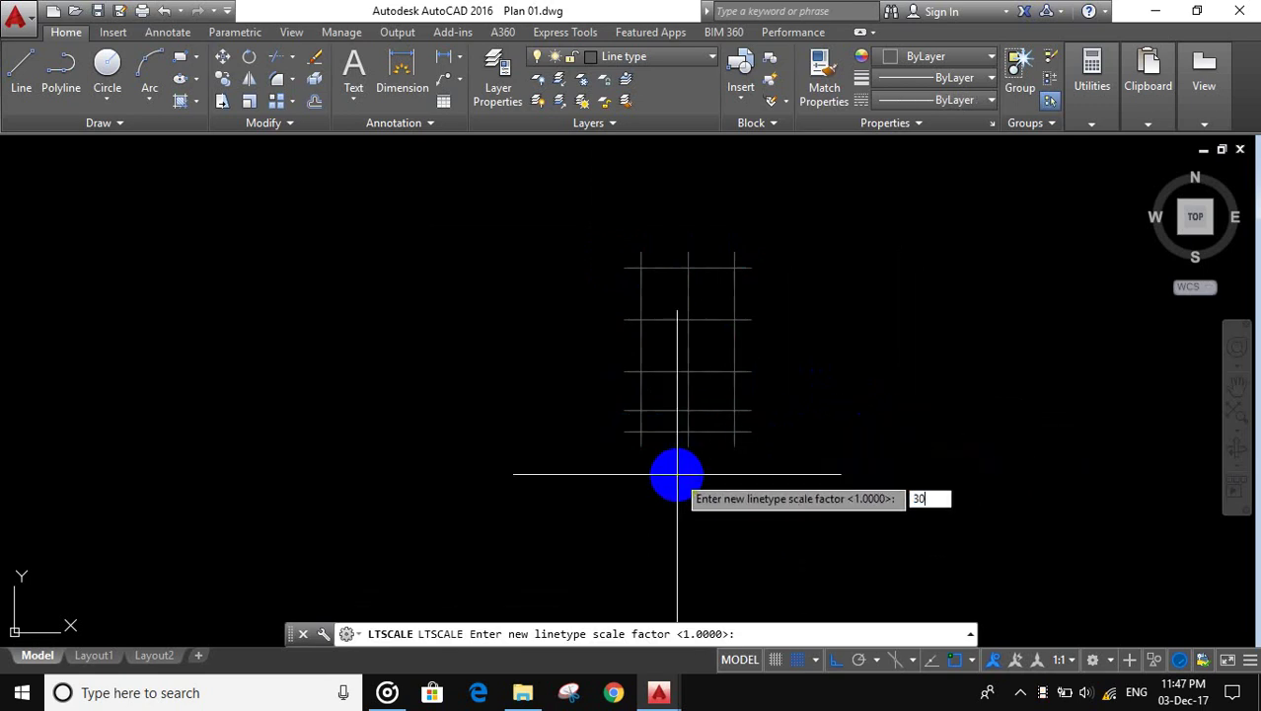
key(Return)
scroll(690, 434, up, 1)
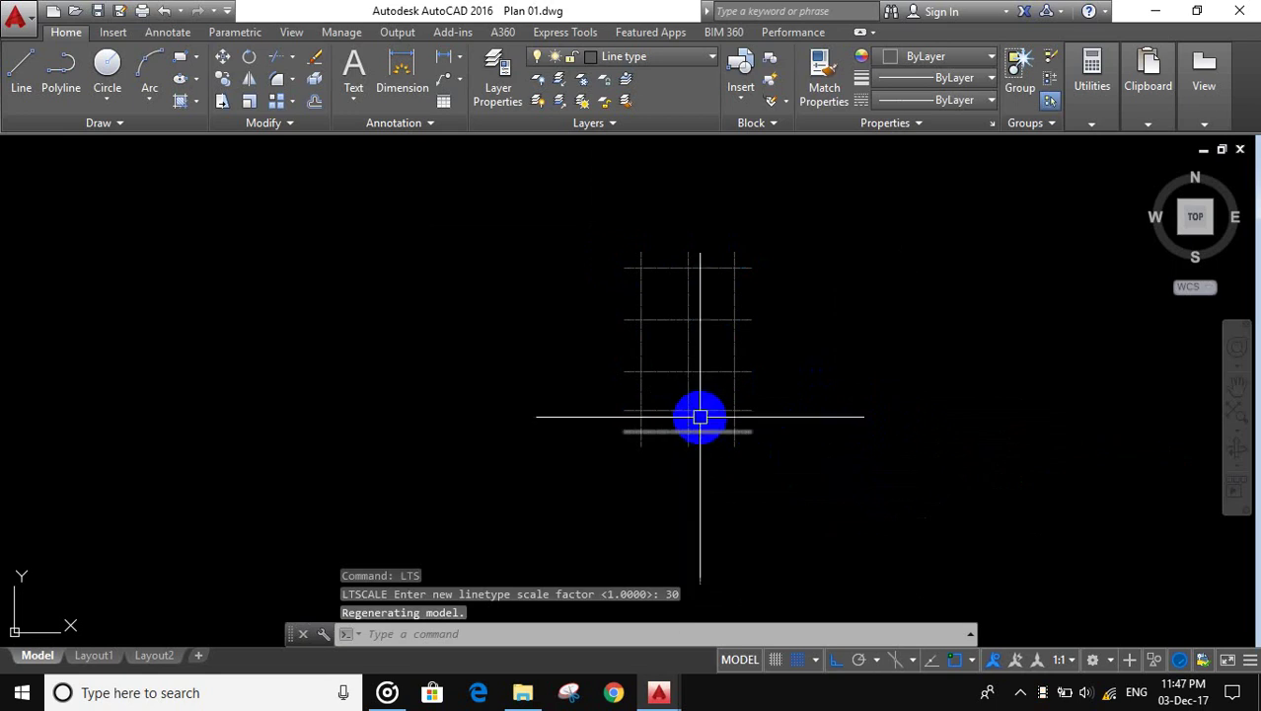
scroll(705, 413, up, 4)
scroll(712, 393, up, 3)
scroll(731, 364, down, 2)
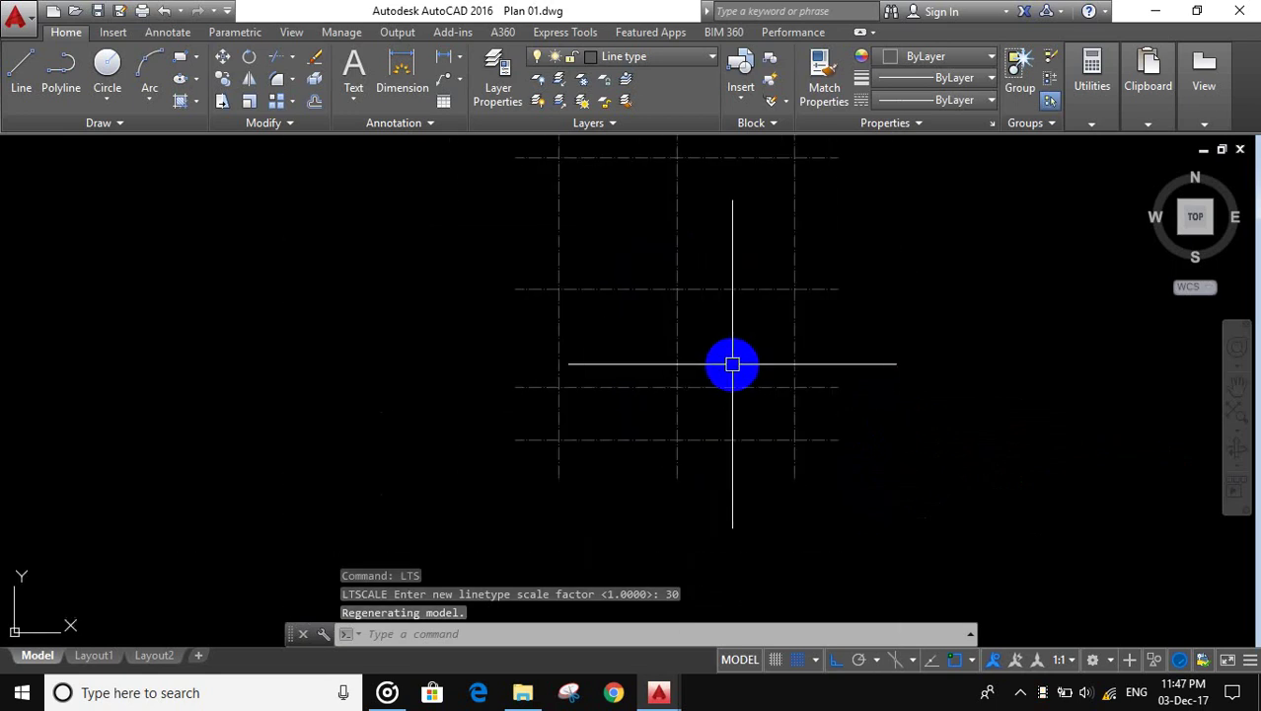
scroll(733, 359, down, 4)
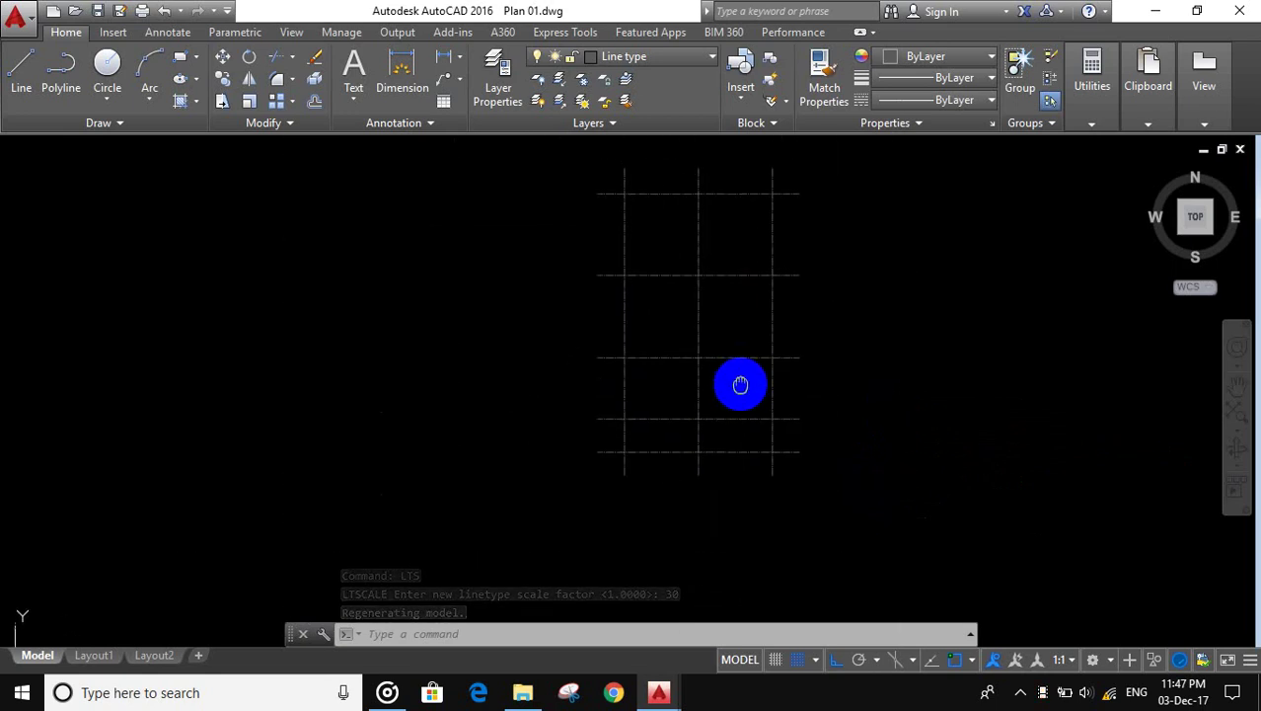
Step: On the Column layer, draw a 200 by 200 square beside the grid
click(659, 60)
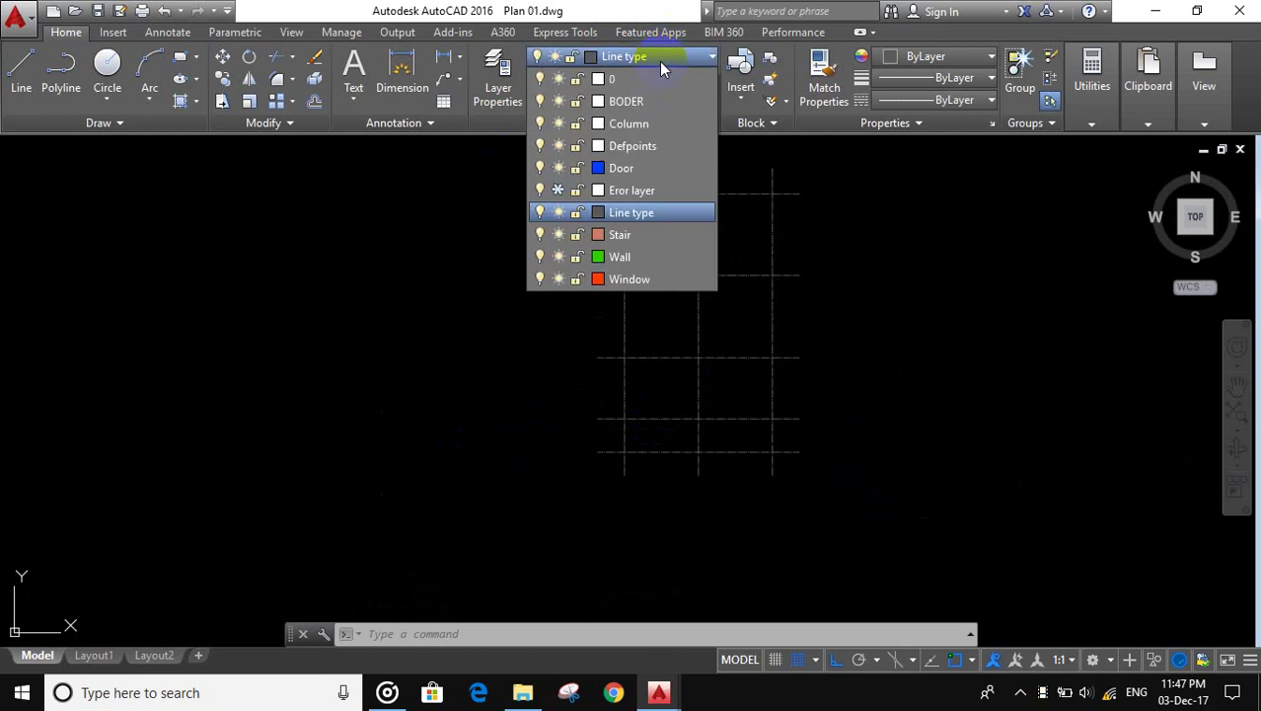
click(671, 126)
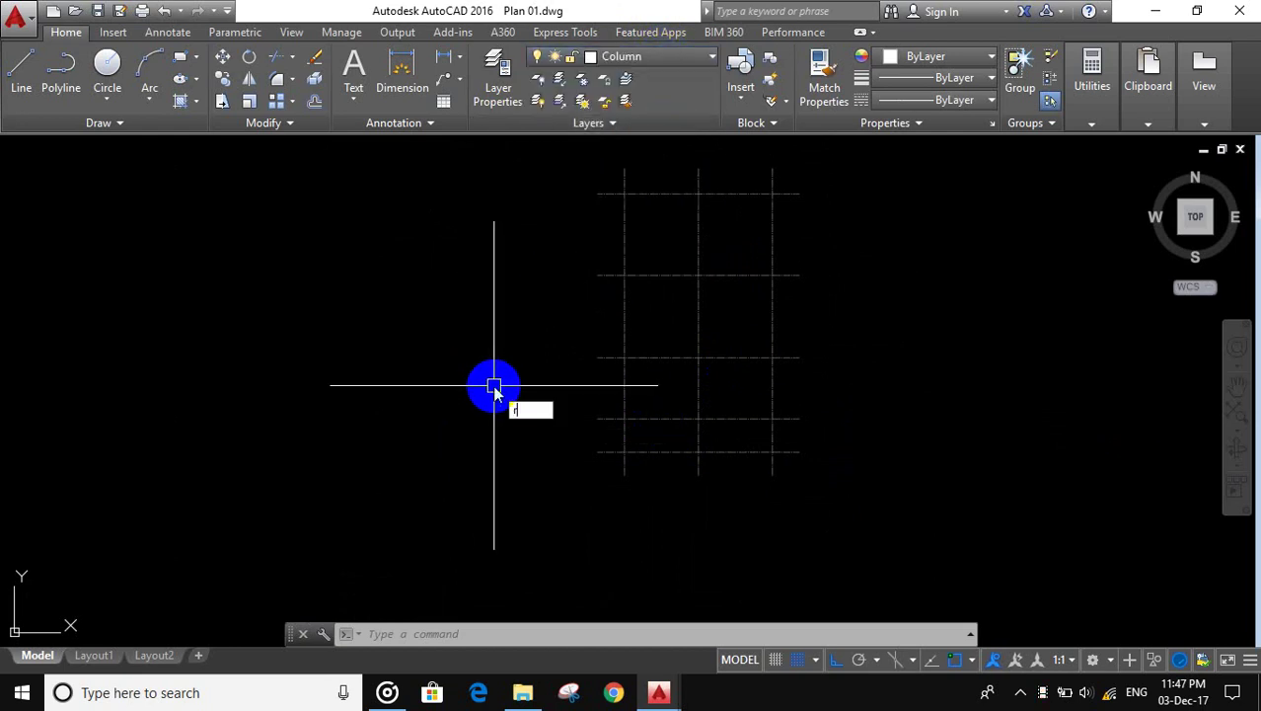
click(560, 430)
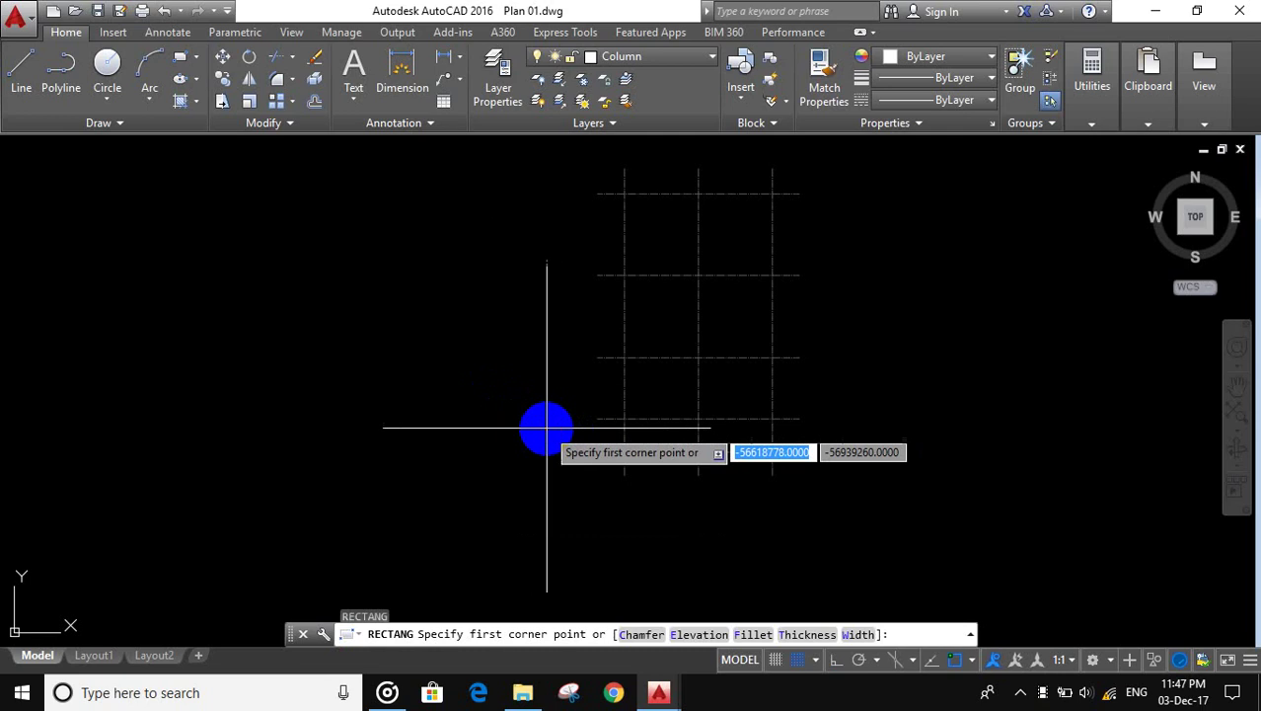
click(497, 435)
text(200)
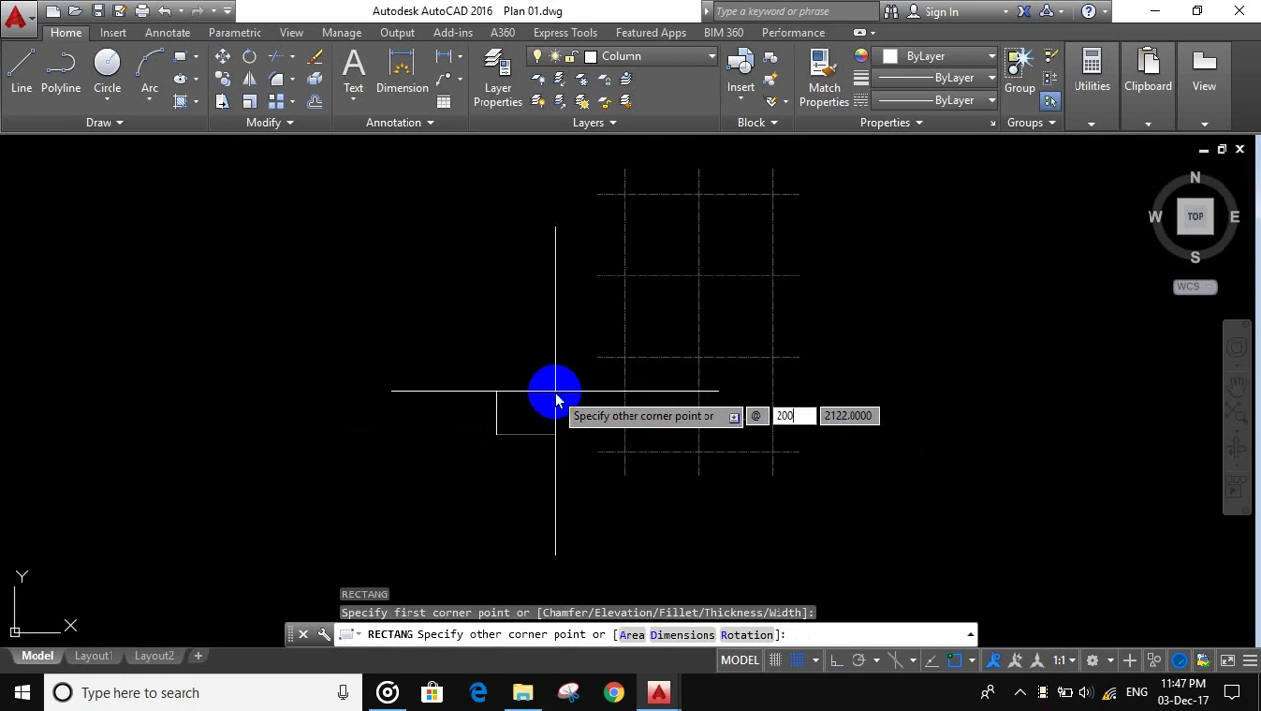
key(Tab)
text(200)
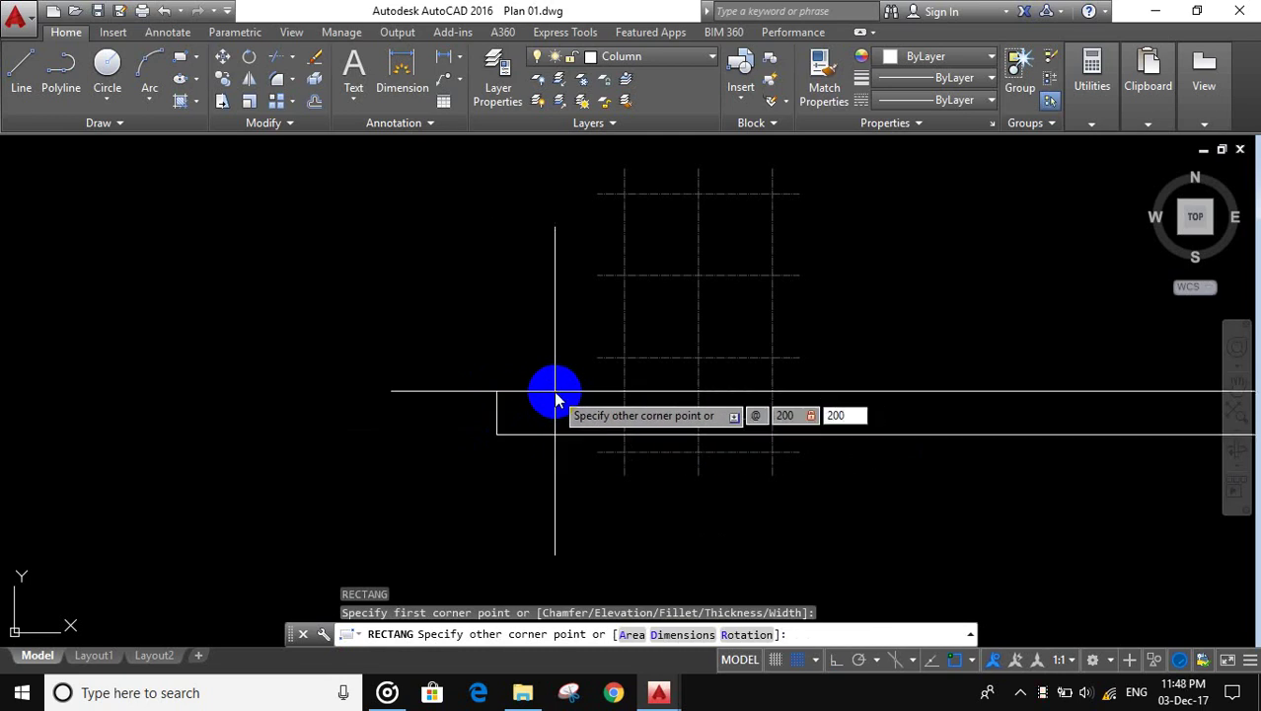
key(Return)
scroll(493, 430, up, 3)
scroll(493, 431, up, 5)
text(H)
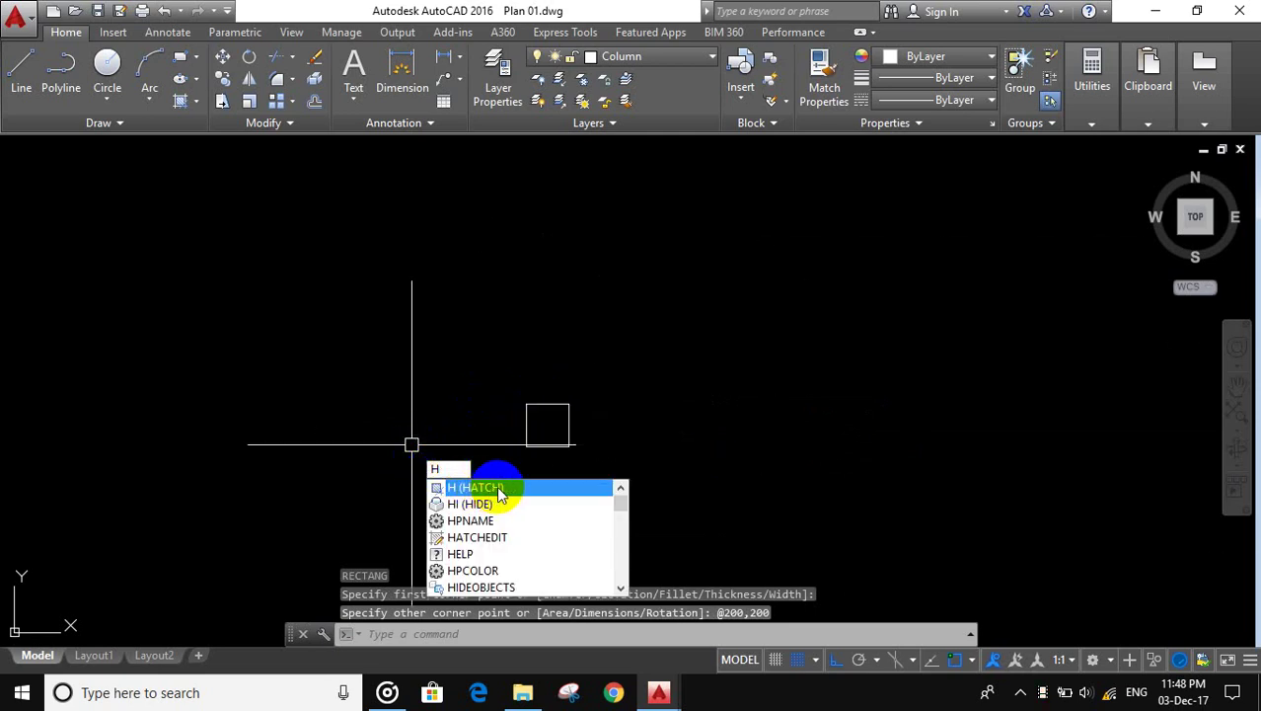
Step: Fill the column square with a SOLID hatch
click(500, 490)
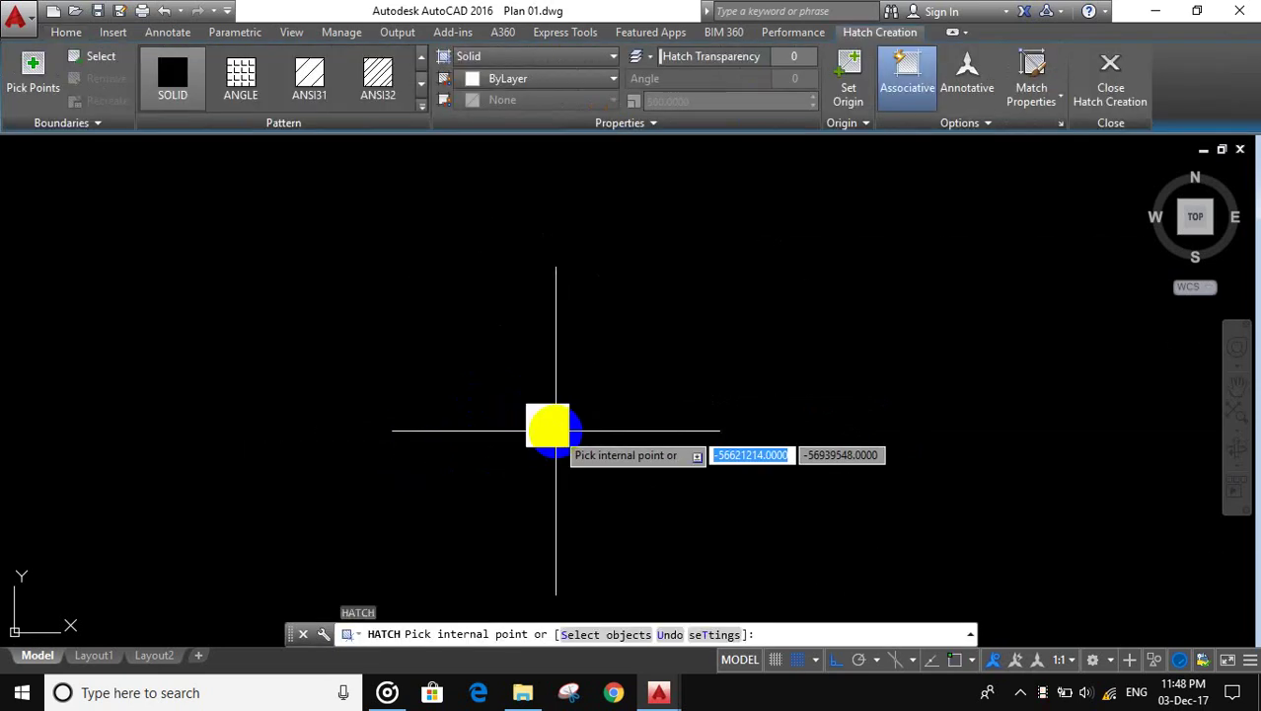
click(555, 430)
key(Return)
scroll(619, 489, down, 5)
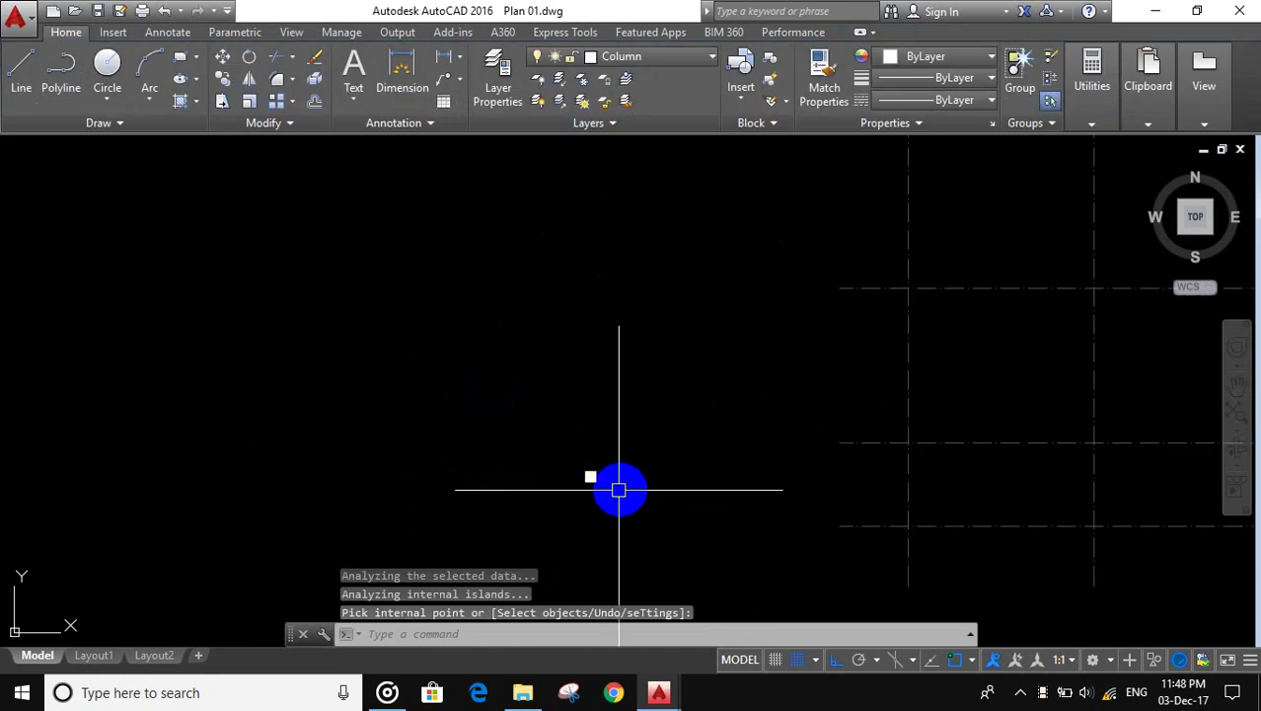
middle_drag(630, 485, 527, 404)
scroll(527, 404, up, 4)
text(c)
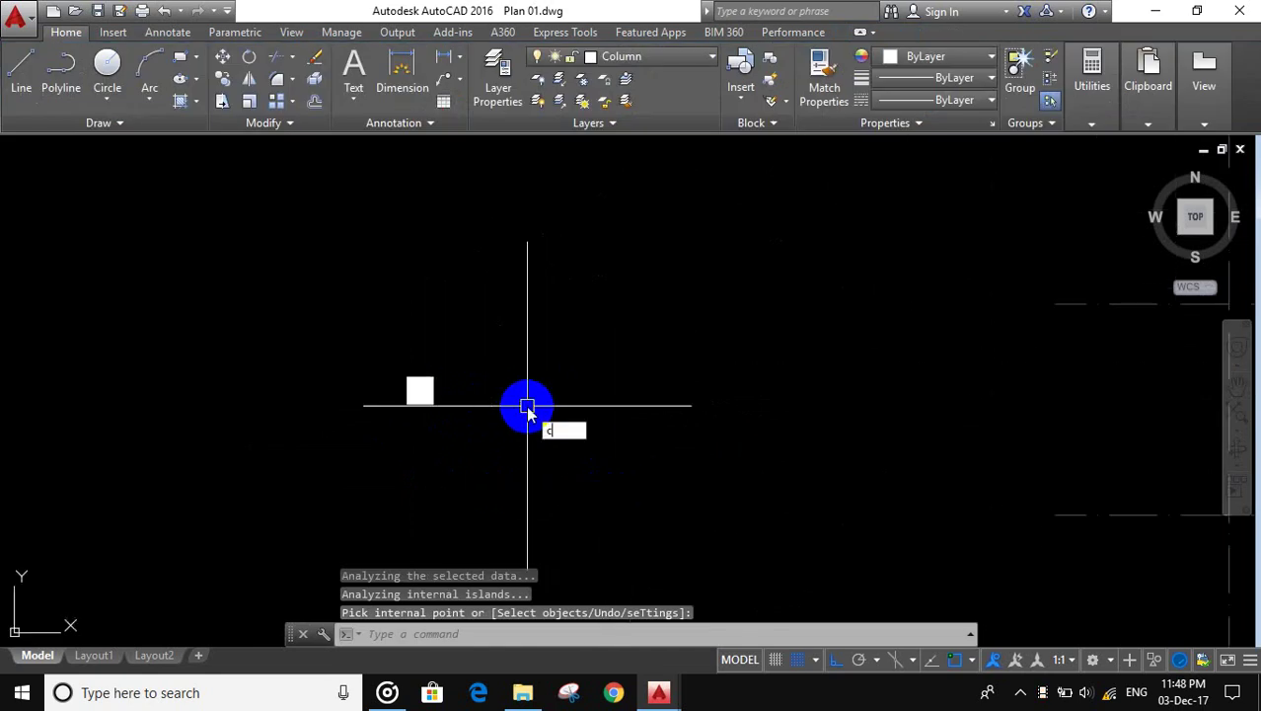
Step: Copy the filled column square onto the lower grid intersections
text(o)
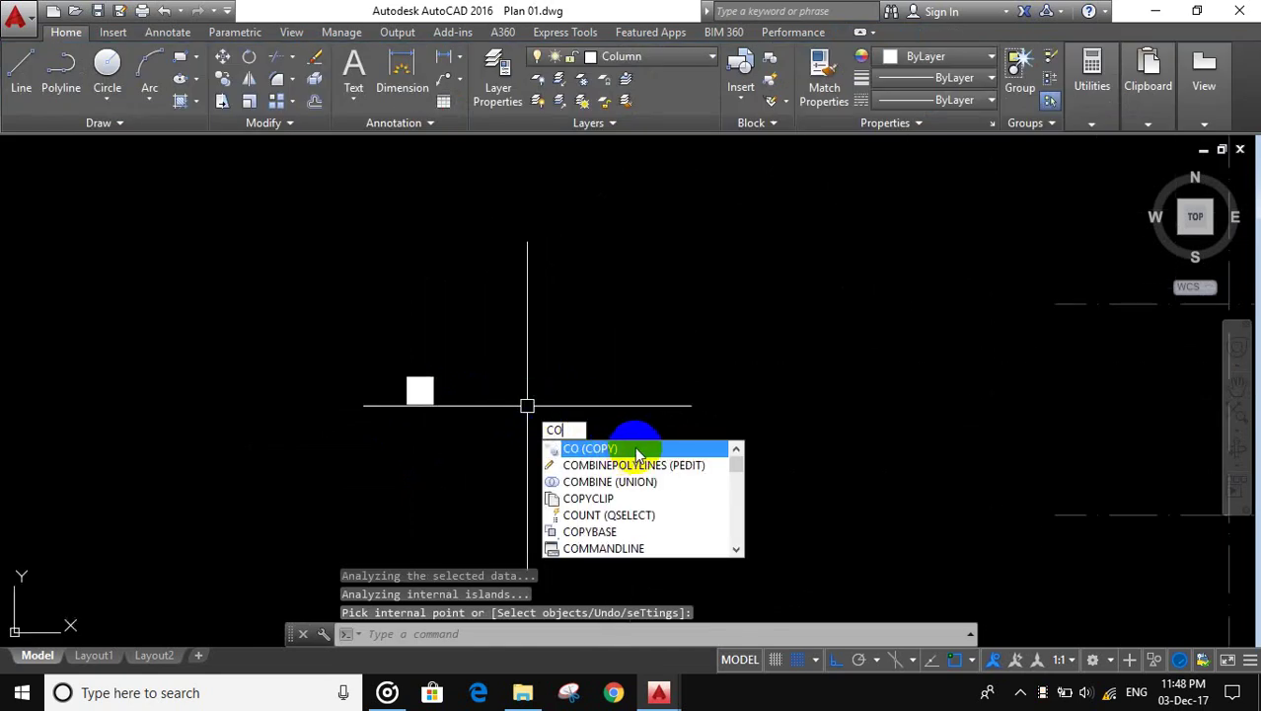
key(Return)
click(605, 450)
click(310, 284)
key(Return)
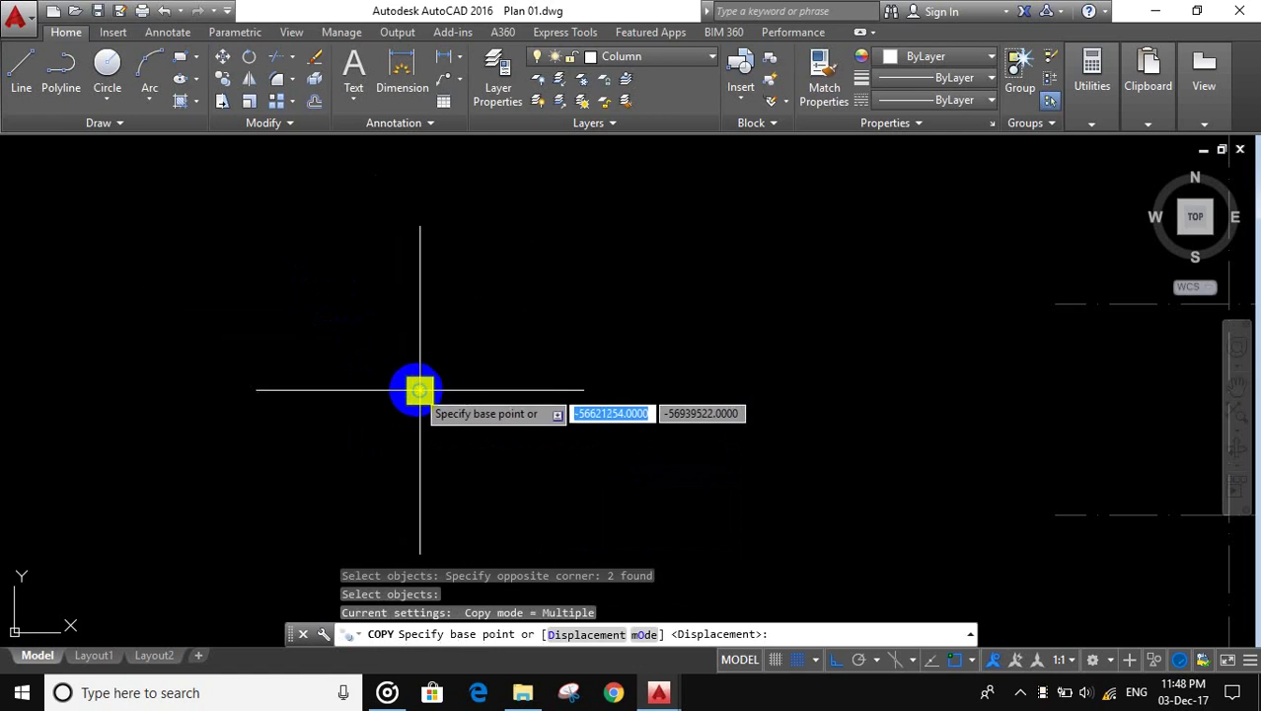
click(420, 391)
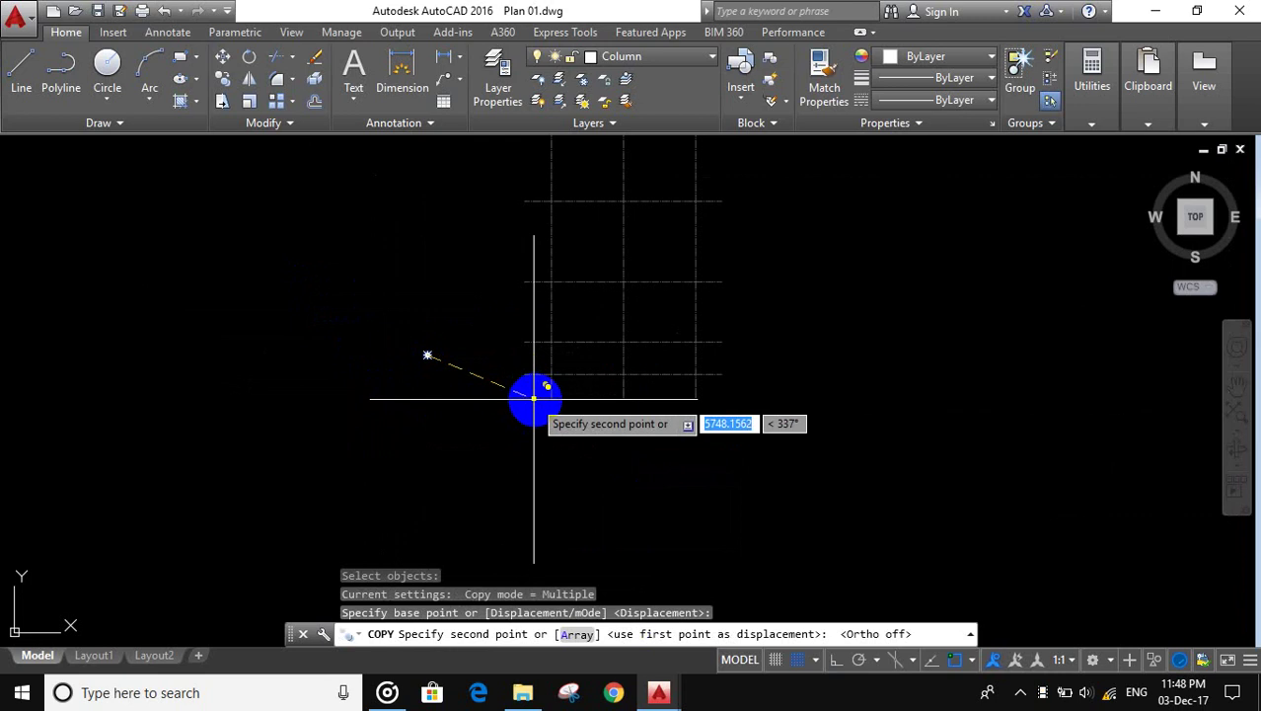
scroll(611, 366, up, 4)
scroll(620, 326, up, 1)
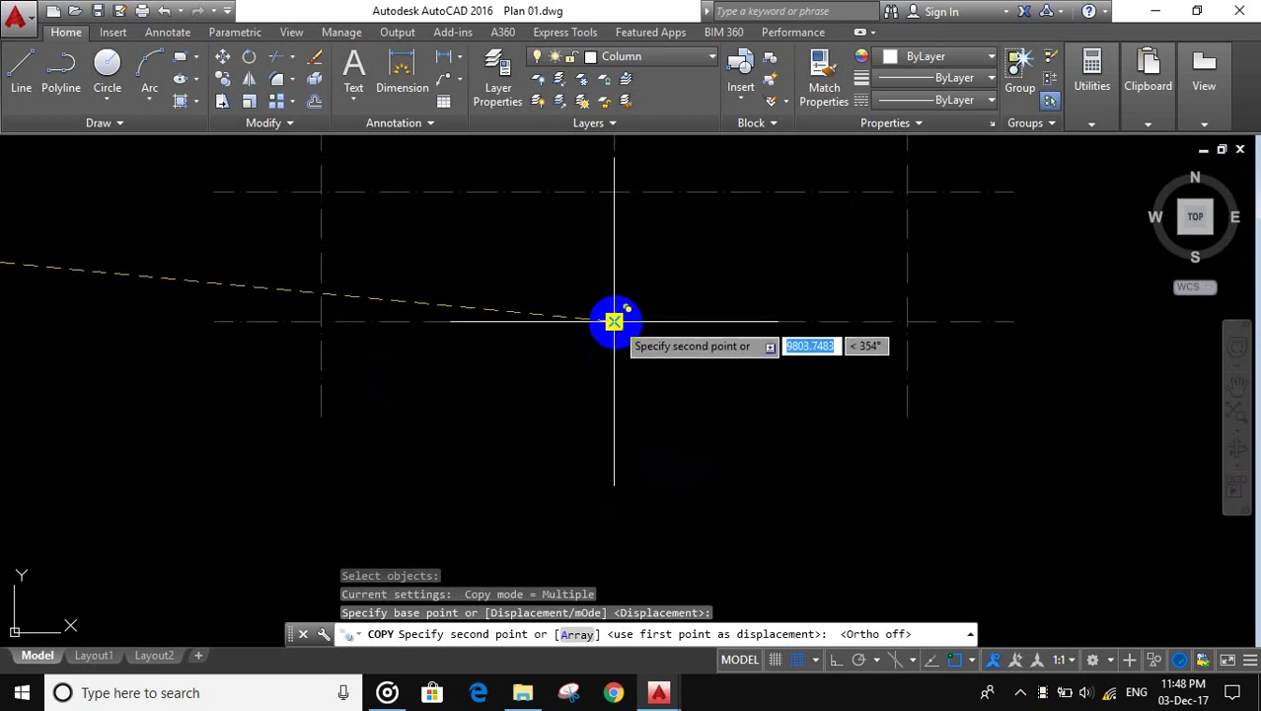
click(614, 321)
scroll(772, 392, down, 2)
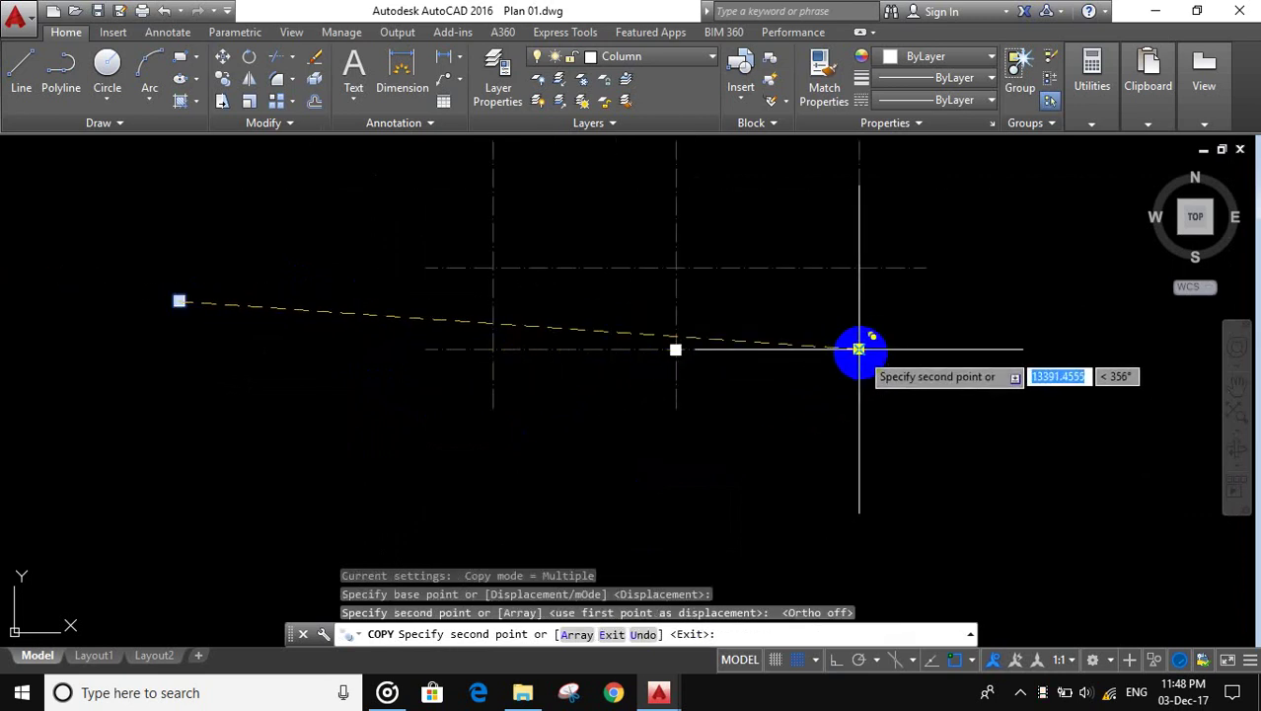
click(859, 349)
scroll(821, 346, down, 3)
scroll(796, 344, up, 5)
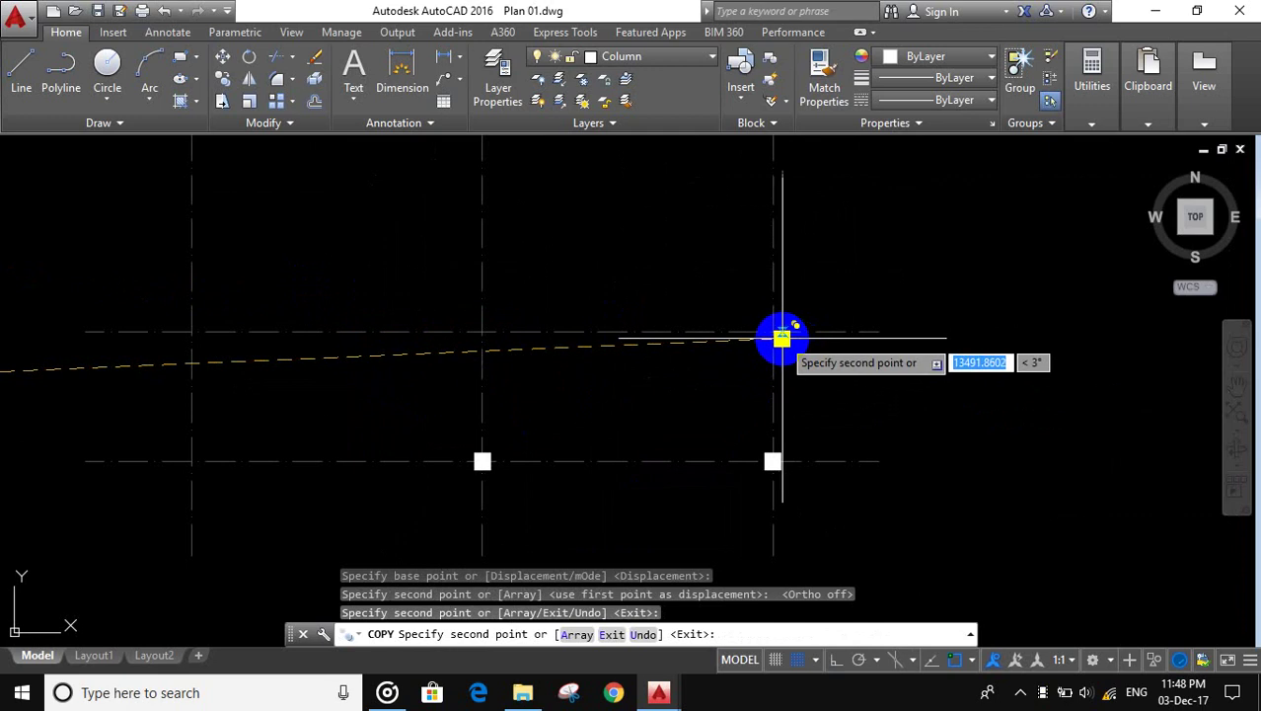
click(774, 333)
scroll(750, 356, down, 2)
scroll(641, 351, up, 2)
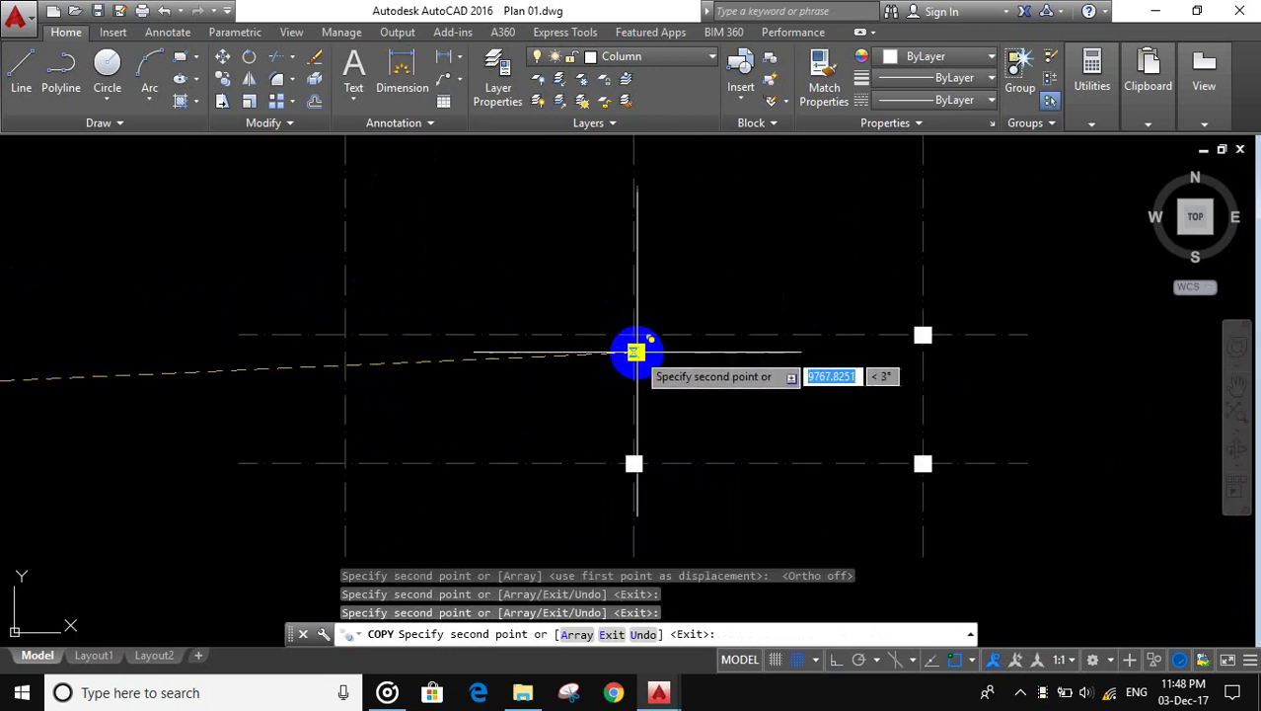
click(634, 336)
scroll(621, 365, down, 2)
scroll(552, 373, up, 4)
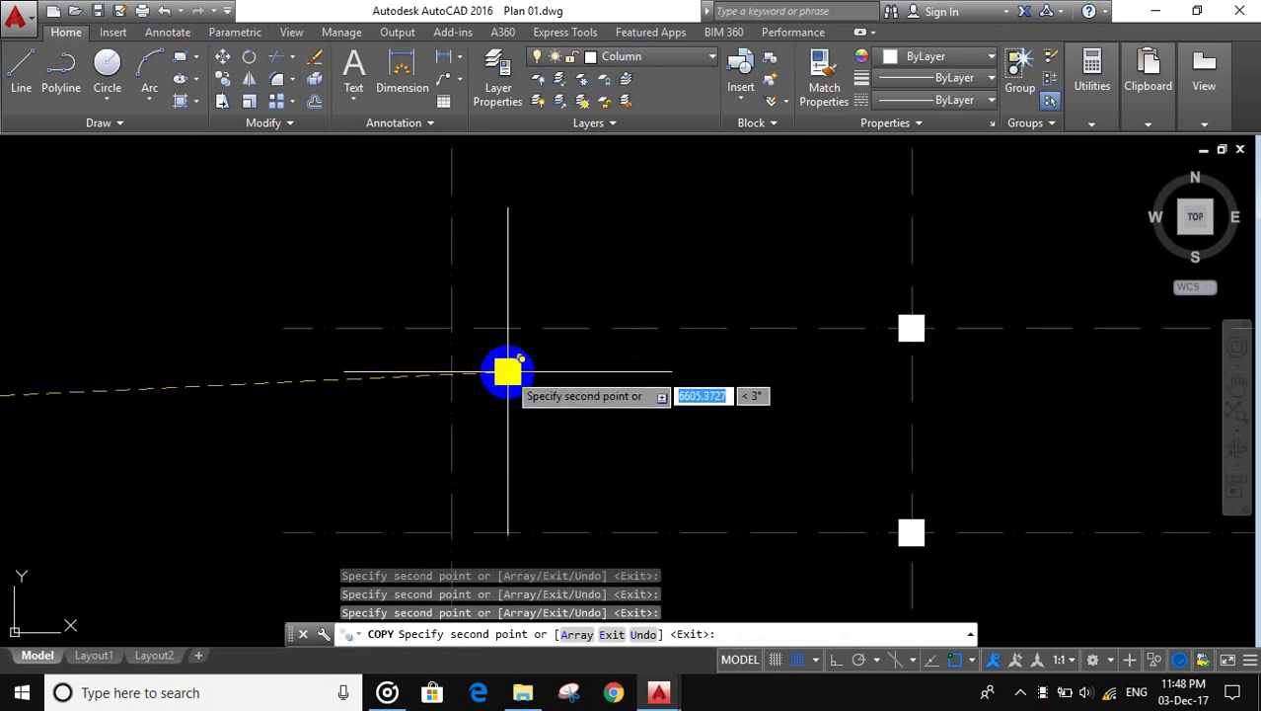
click(451, 327)
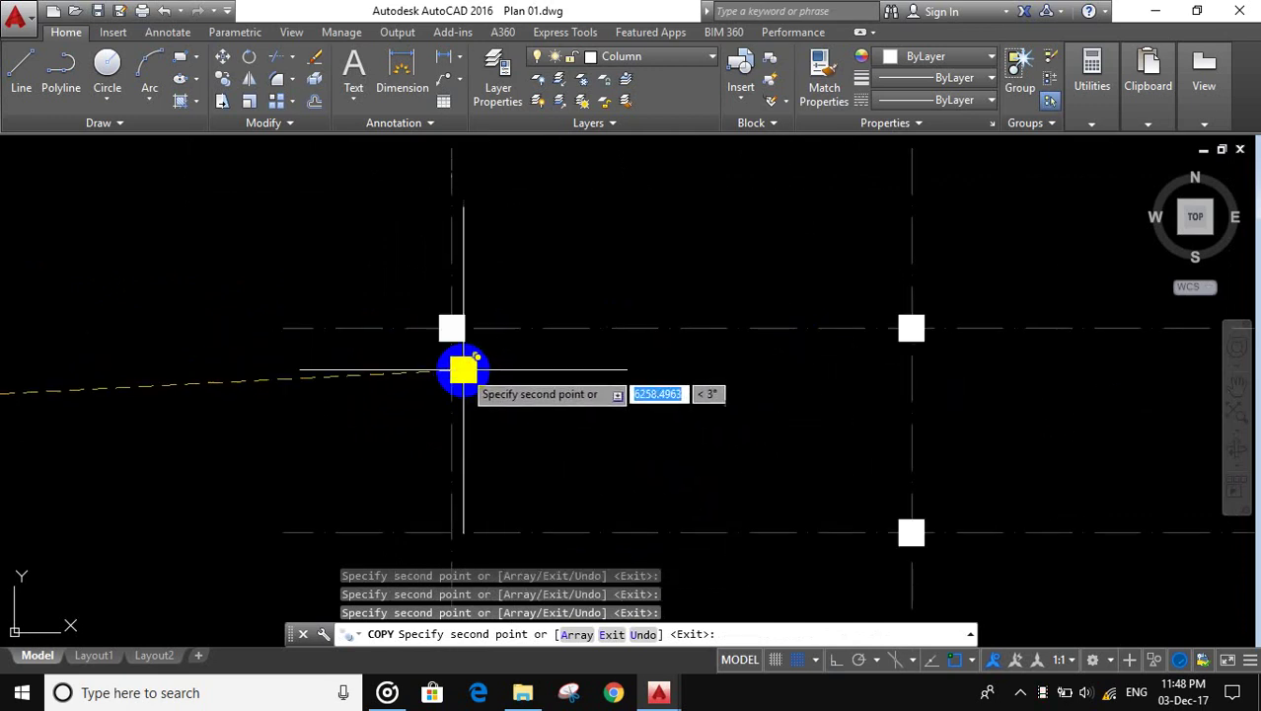
Step: Place column copies on the remaining upper grid intersections and end the copy
scroll(463, 370, down, 4)
click(499, 282)
scroll(582, 300, up, 2)
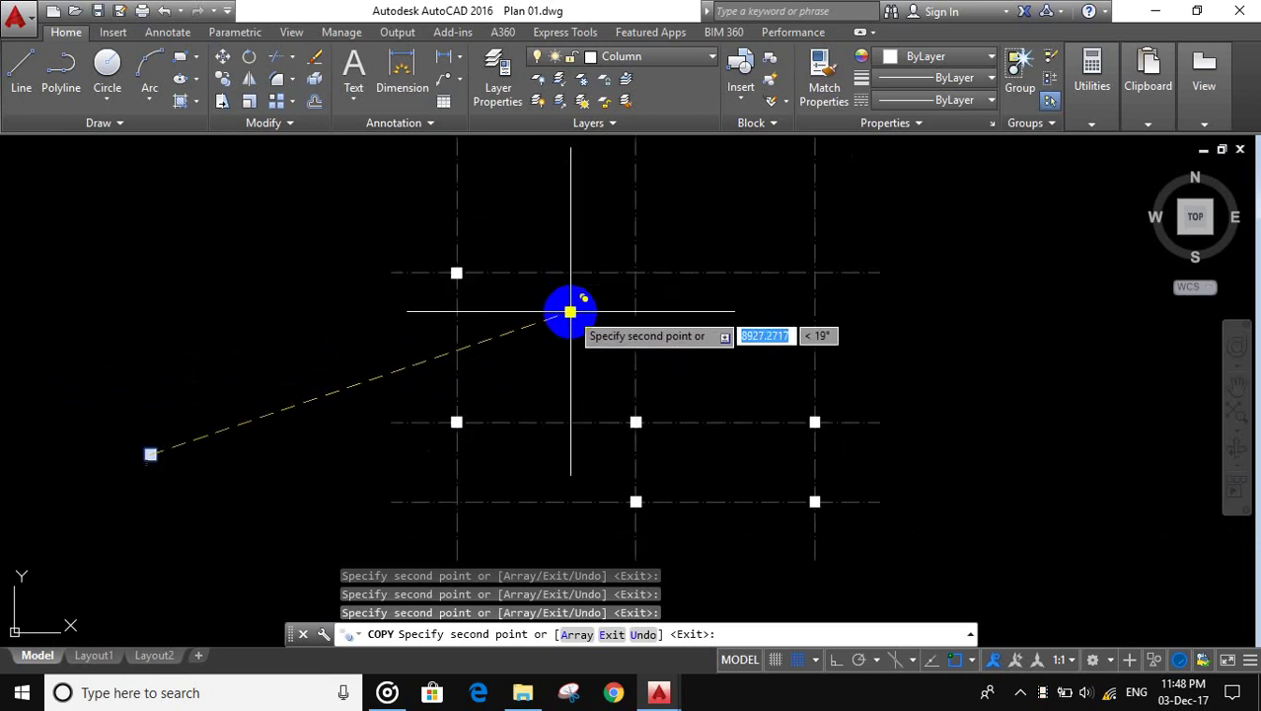
scroll(570, 312, up, 2)
click(671, 249)
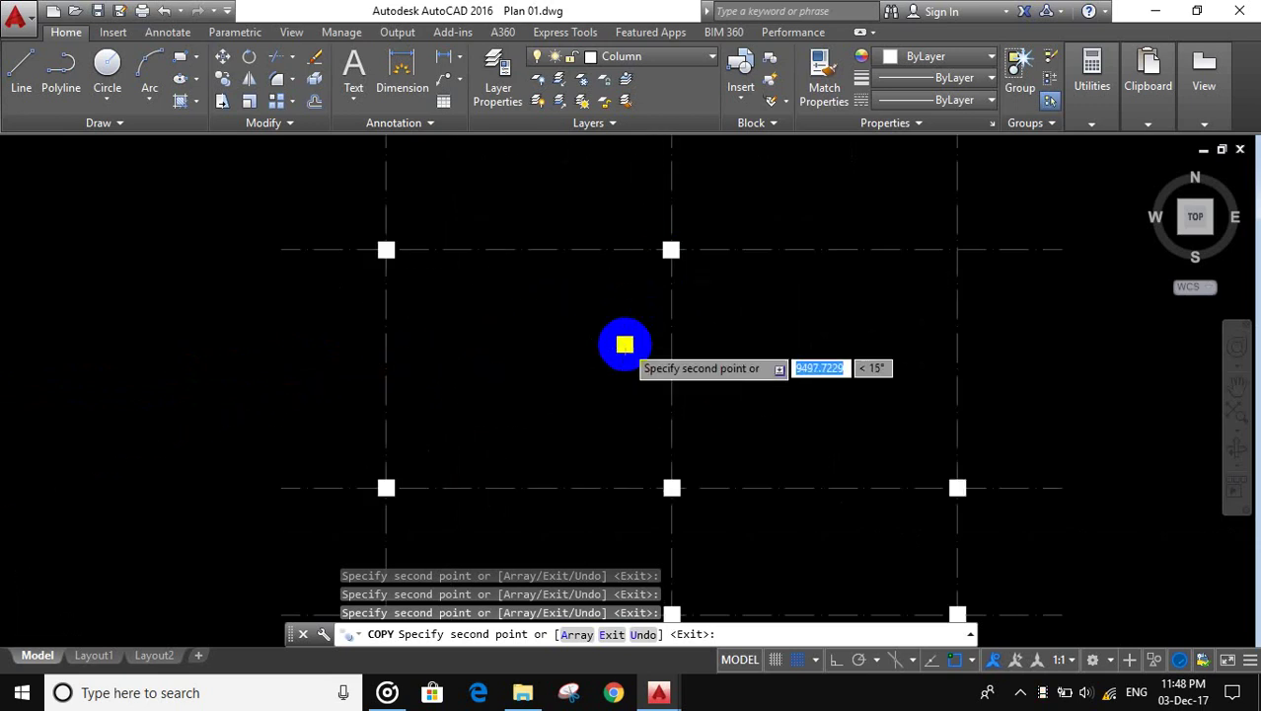
scroll(679, 315, down, 4)
scroll(712, 349, up, 4)
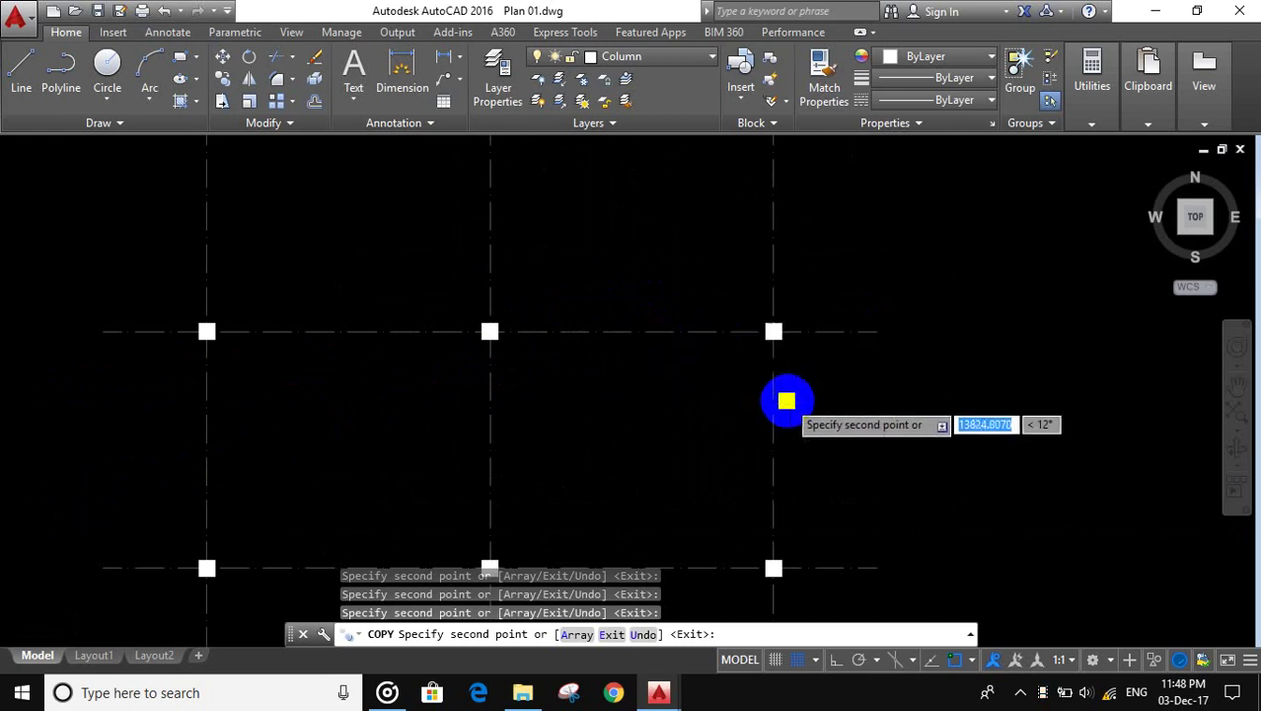
scroll(787, 327, down, 6)
scroll(787, 296, up, 4)
click(778, 286)
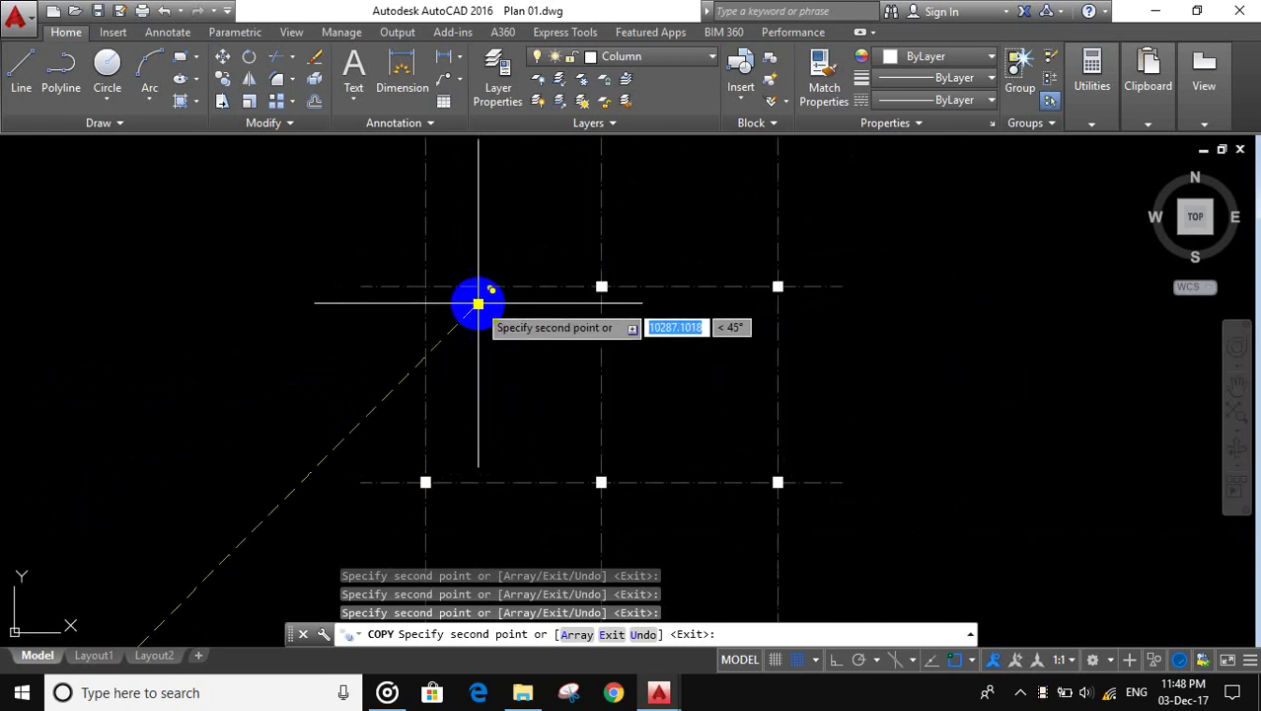
scroll(491, 346, down, 4)
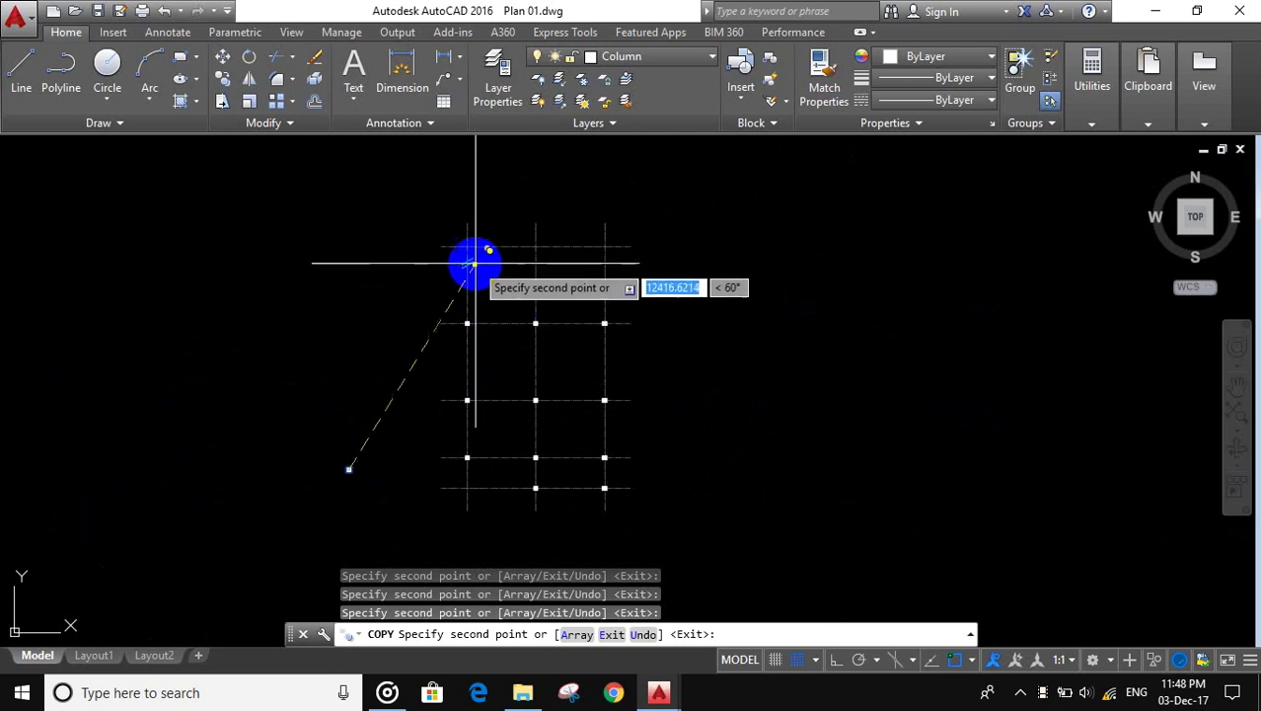
scroll(462, 242, up, 4)
click(452, 225)
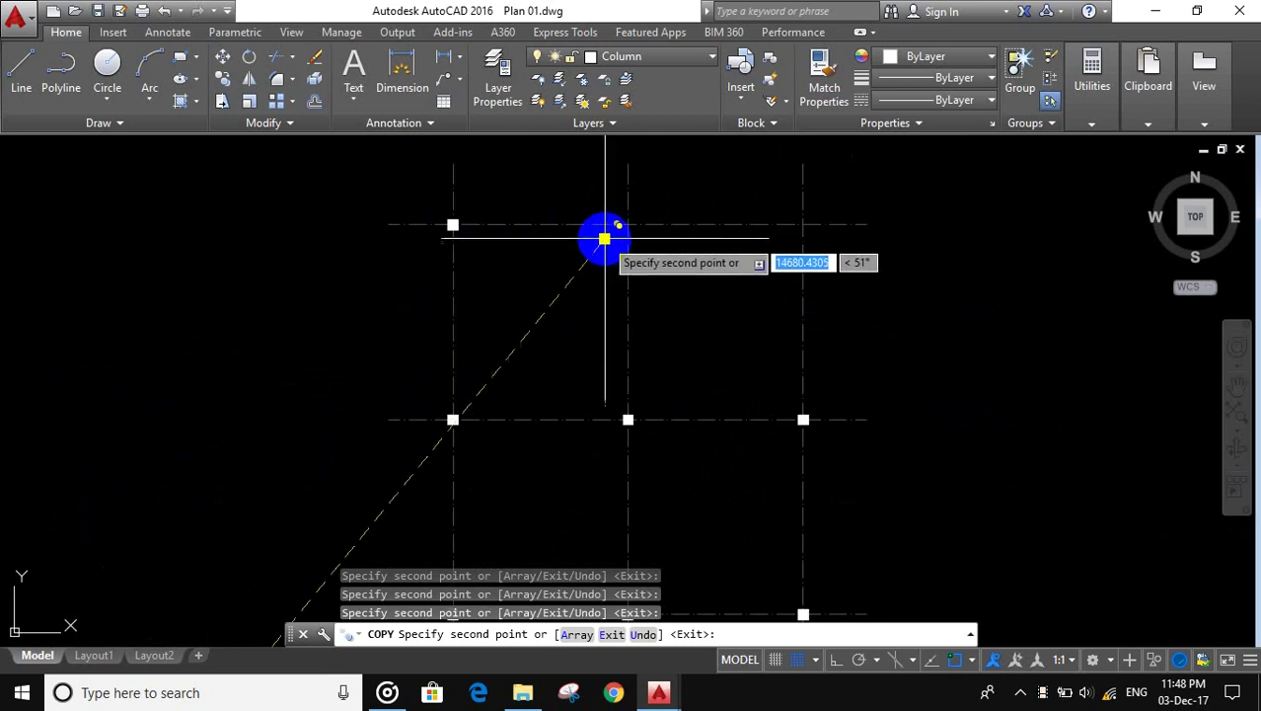
click(627, 226)
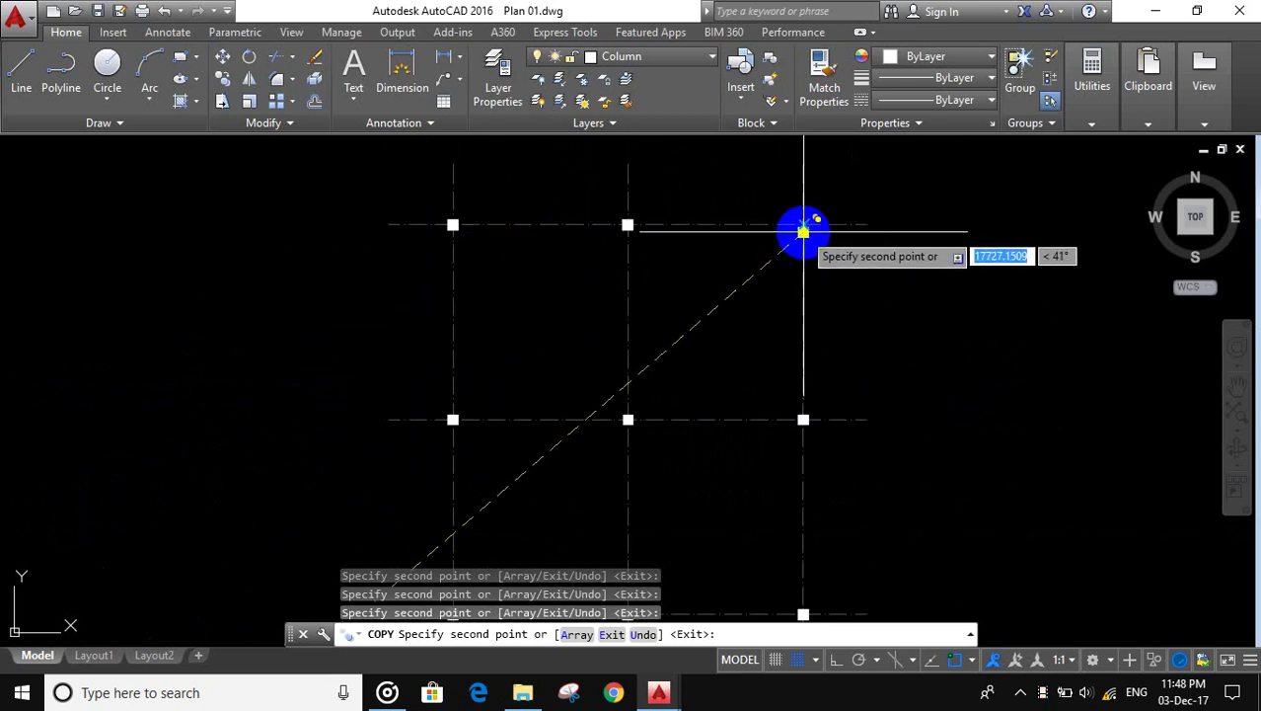
click(803, 225)
key(Return)
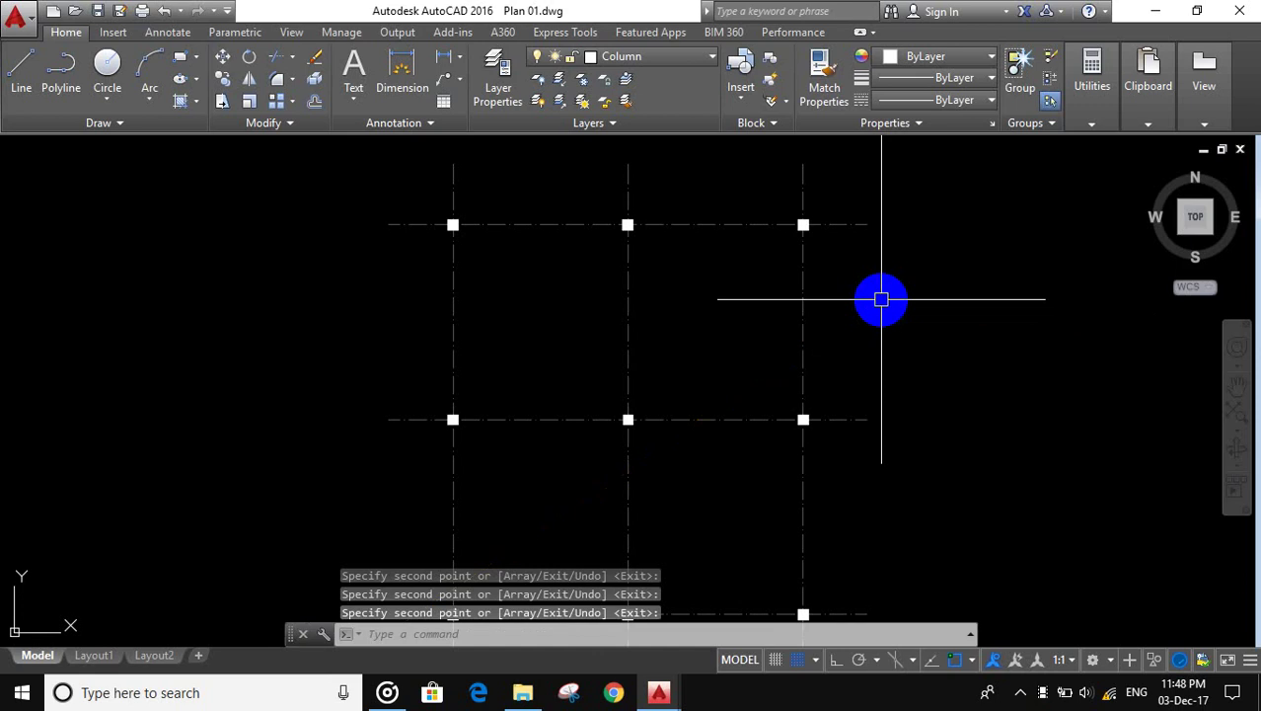
scroll(859, 336, down, 5)
scroll(829, 377, up, 8)
scroll(811, 308, down, 2)
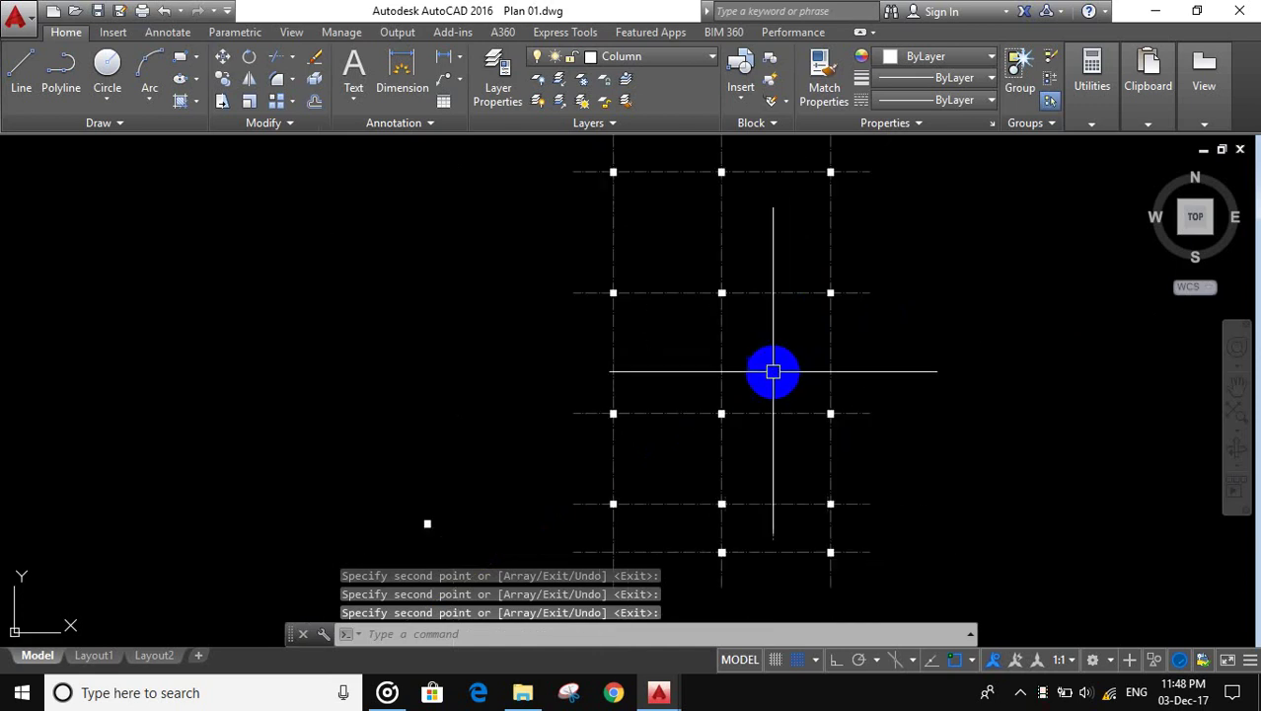
scroll(791, 279, down, 3)
mouse_move(785, 310)
middle_down()
mouse_move(769, 347)
mouse_move(734, 368)
middle_up()
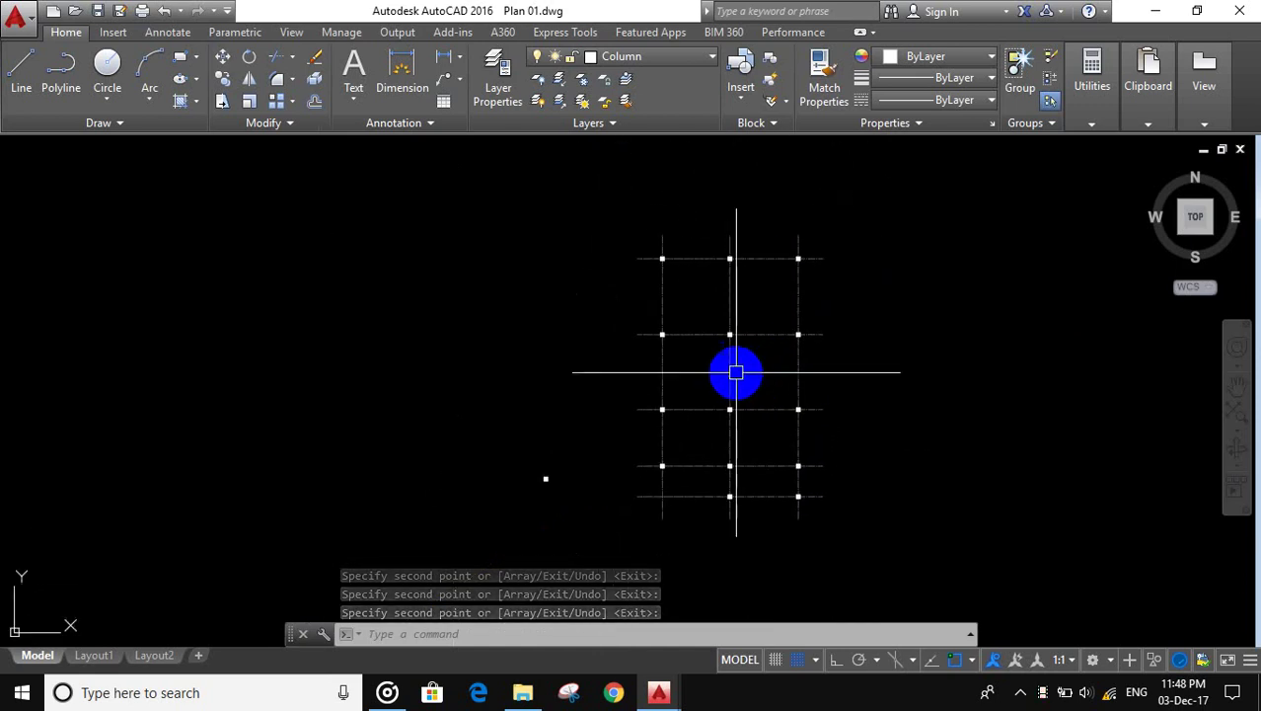
click(656, 58)
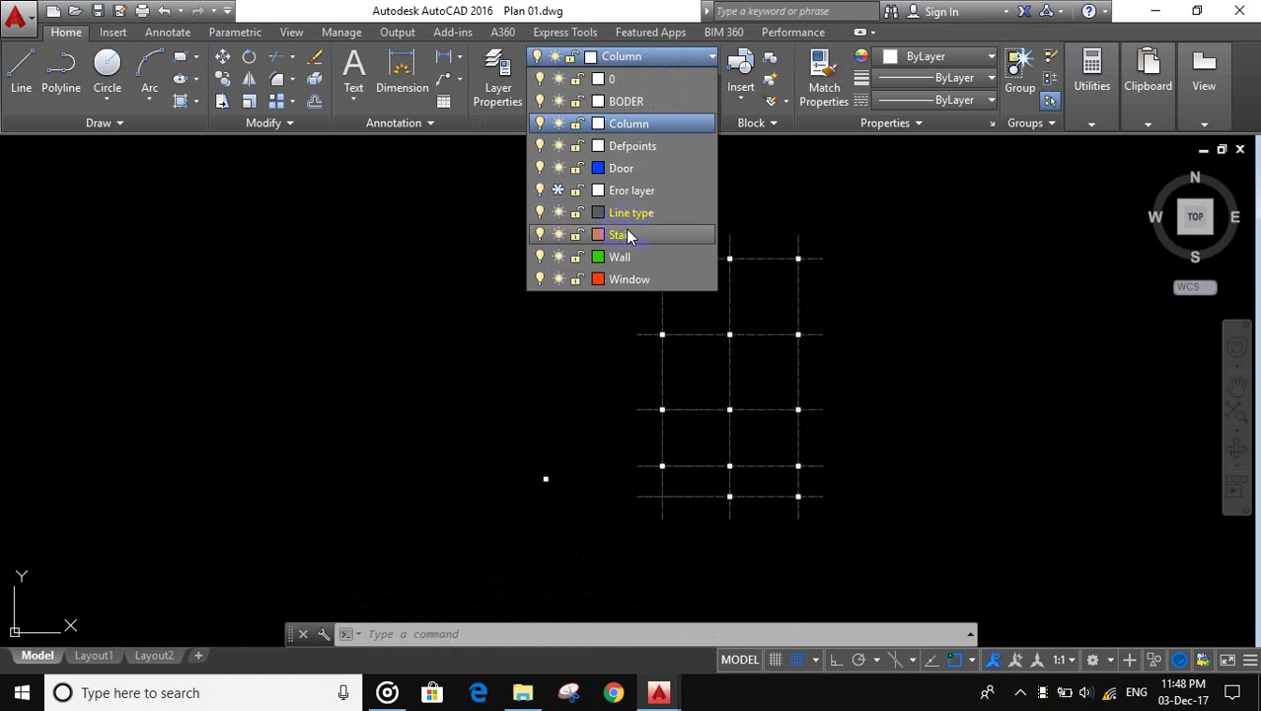
Step: Make Wall the current layer and draw a rectangle from the top-left to the bottom-right column
click(642, 265)
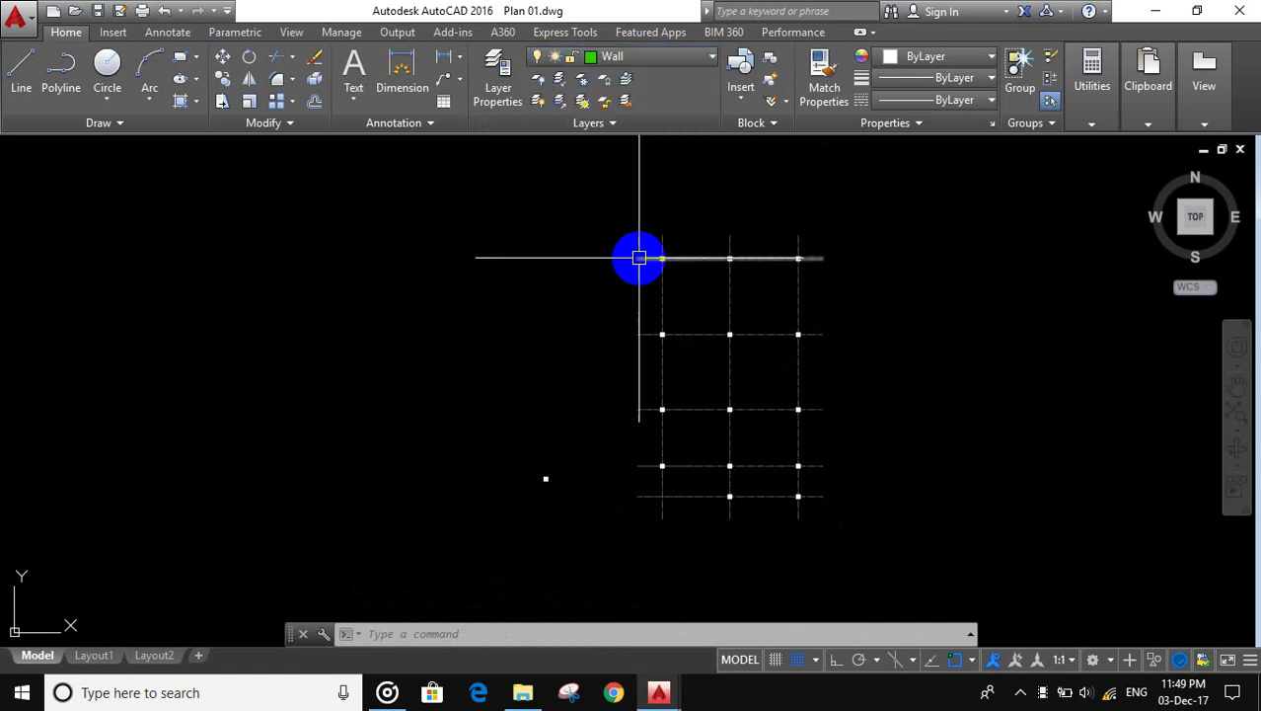
scroll(624, 270, up, 4)
text(REC)
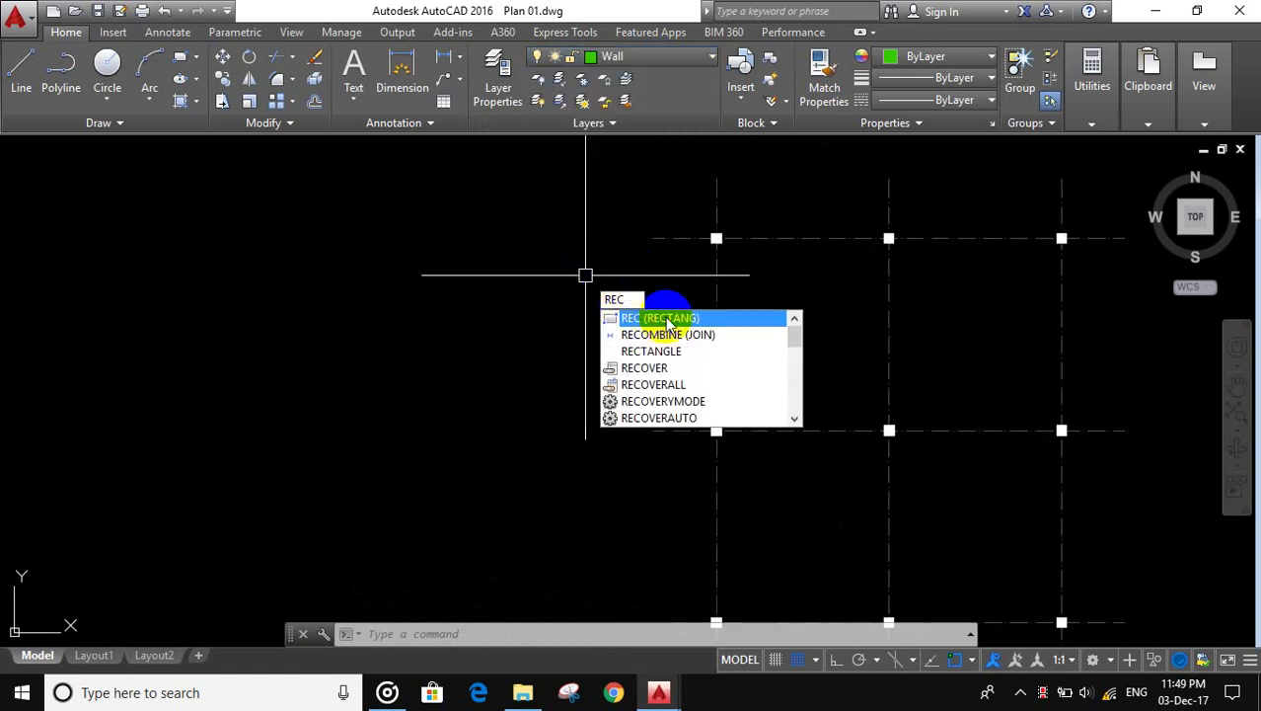
click(667, 318)
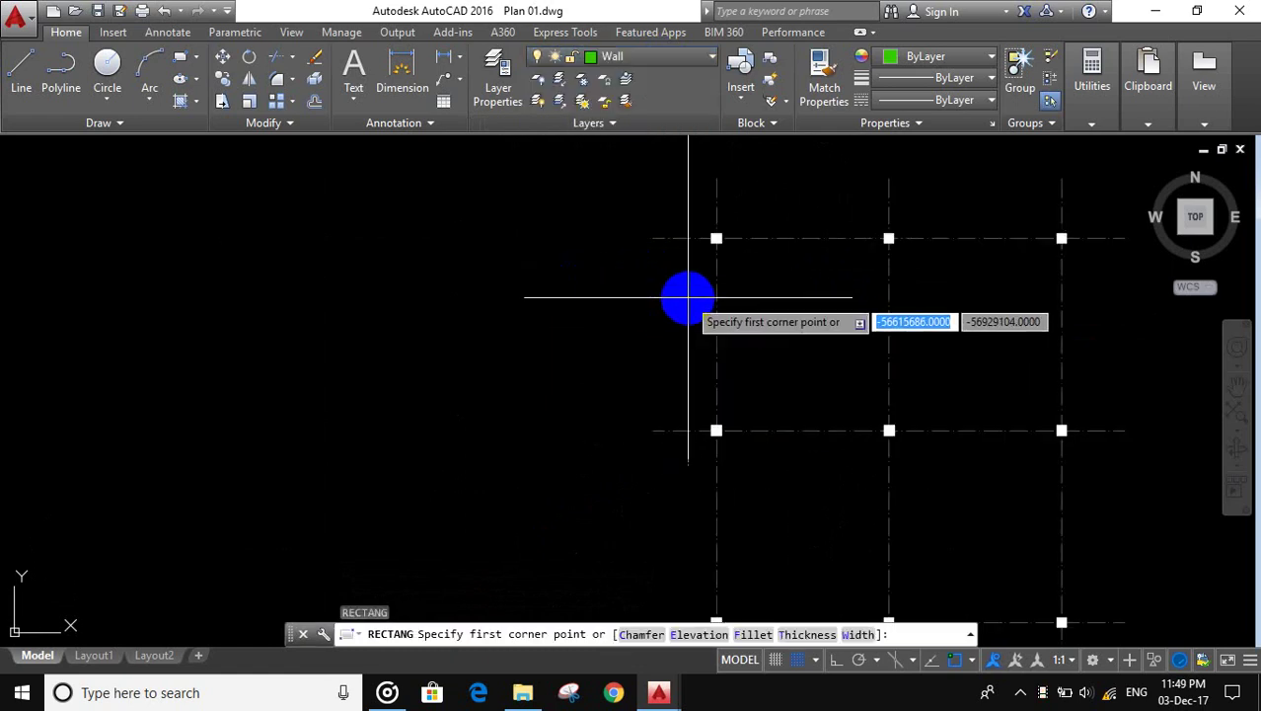
click(668, 225)
scroll(597, 279, down, 5)
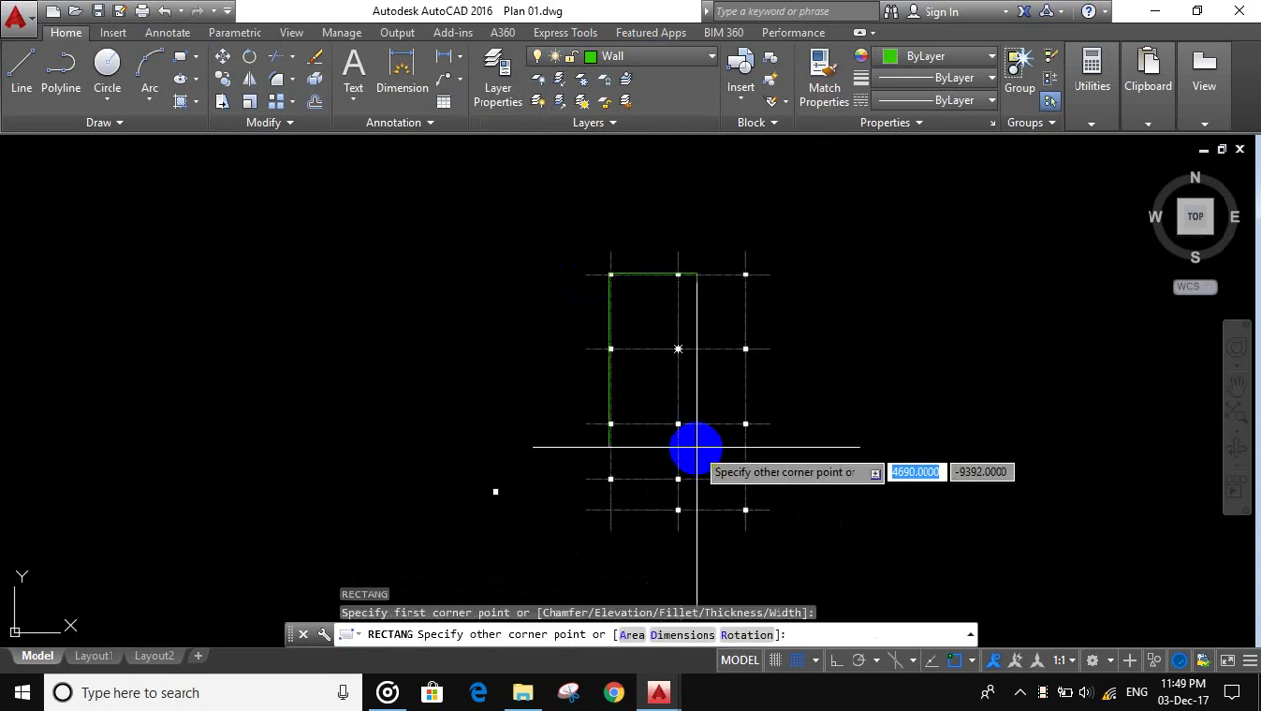
scroll(743, 496, up, 3)
scroll(755, 400, up, 2)
scroll(755, 395, up, 2)
click(753, 396)
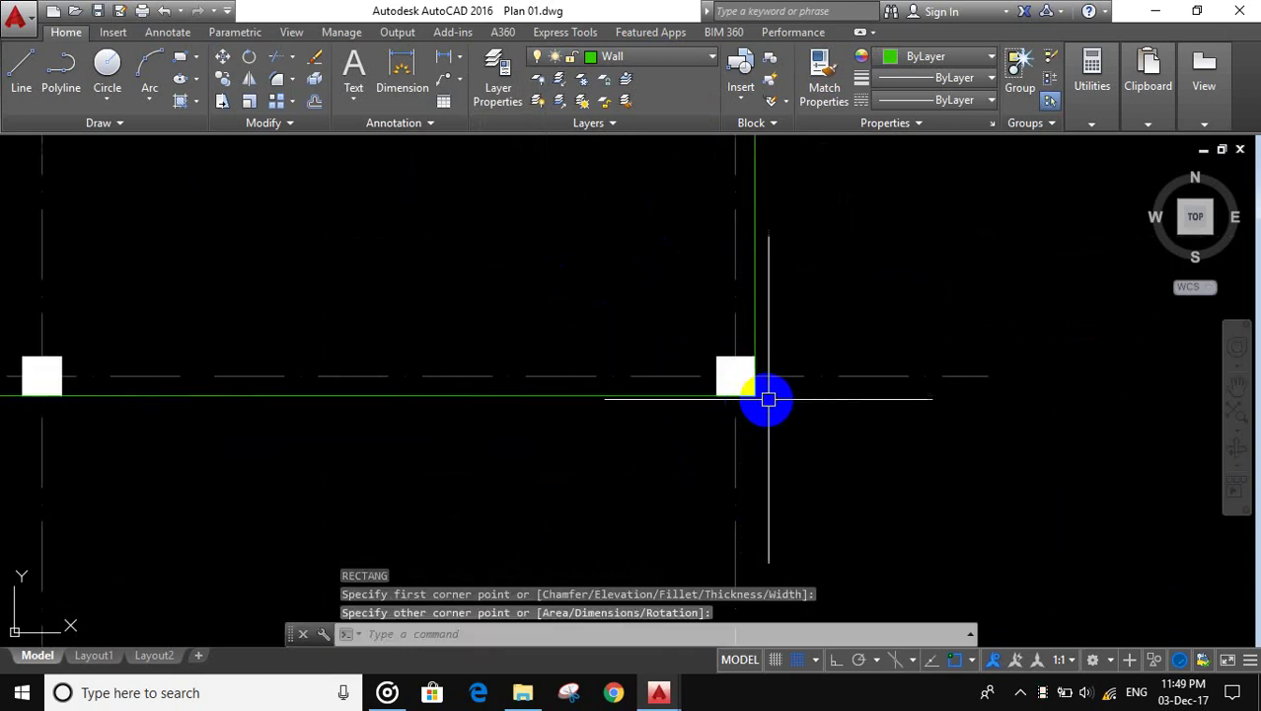
scroll(766, 414, down, 5)
scroll(730, 395, down, 3)
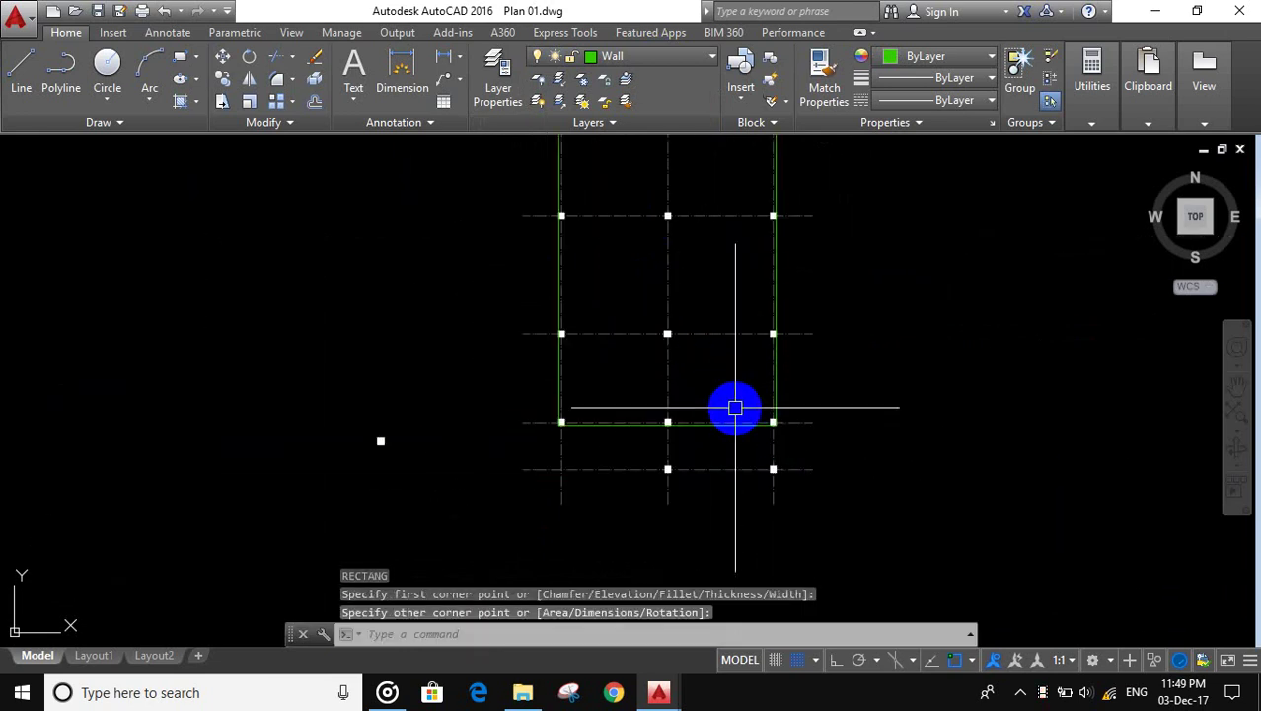
scroll(730, 405, up, 4)
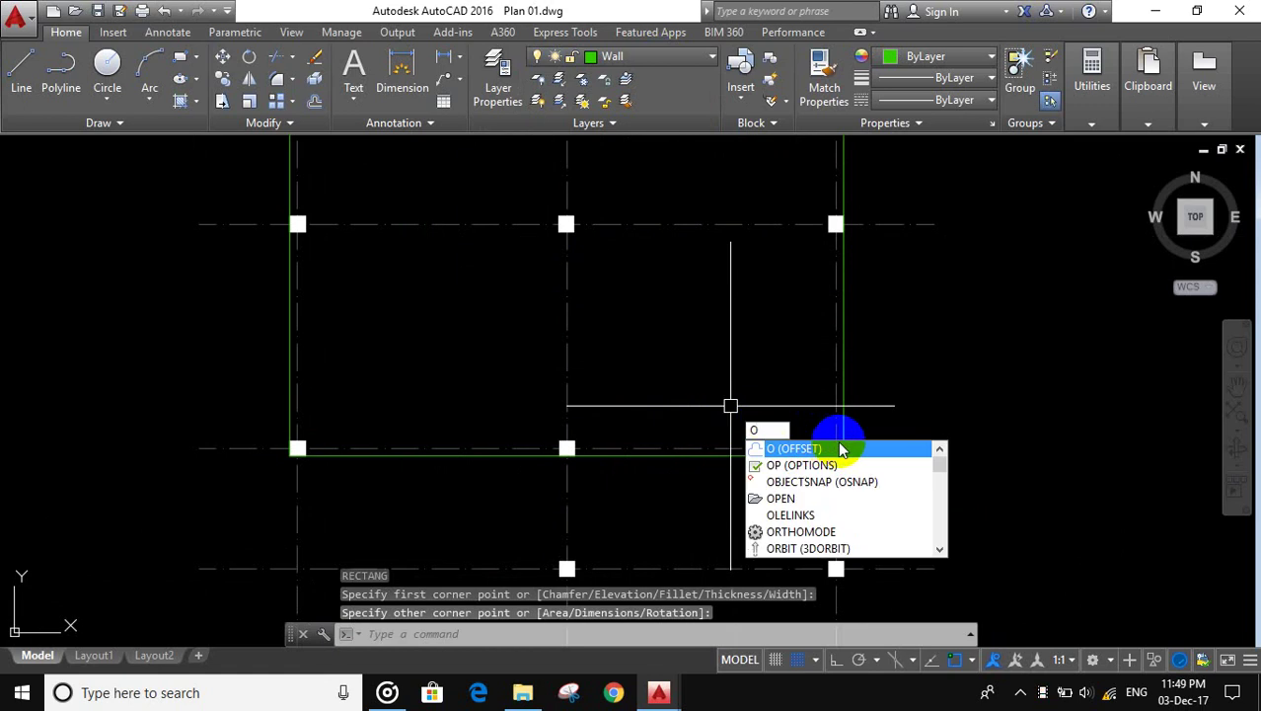
Step: Offset the wall rectangle 200 inward to form the inner wall outline
click(841, 449)
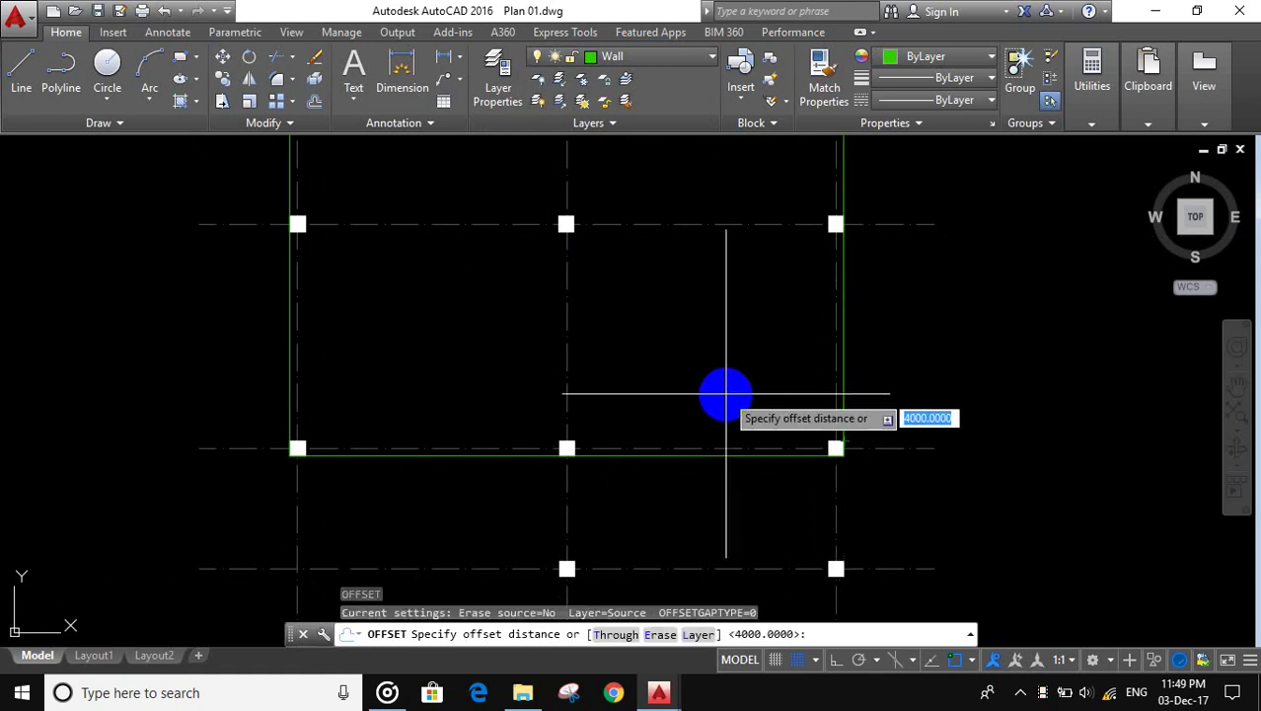
key(Return)
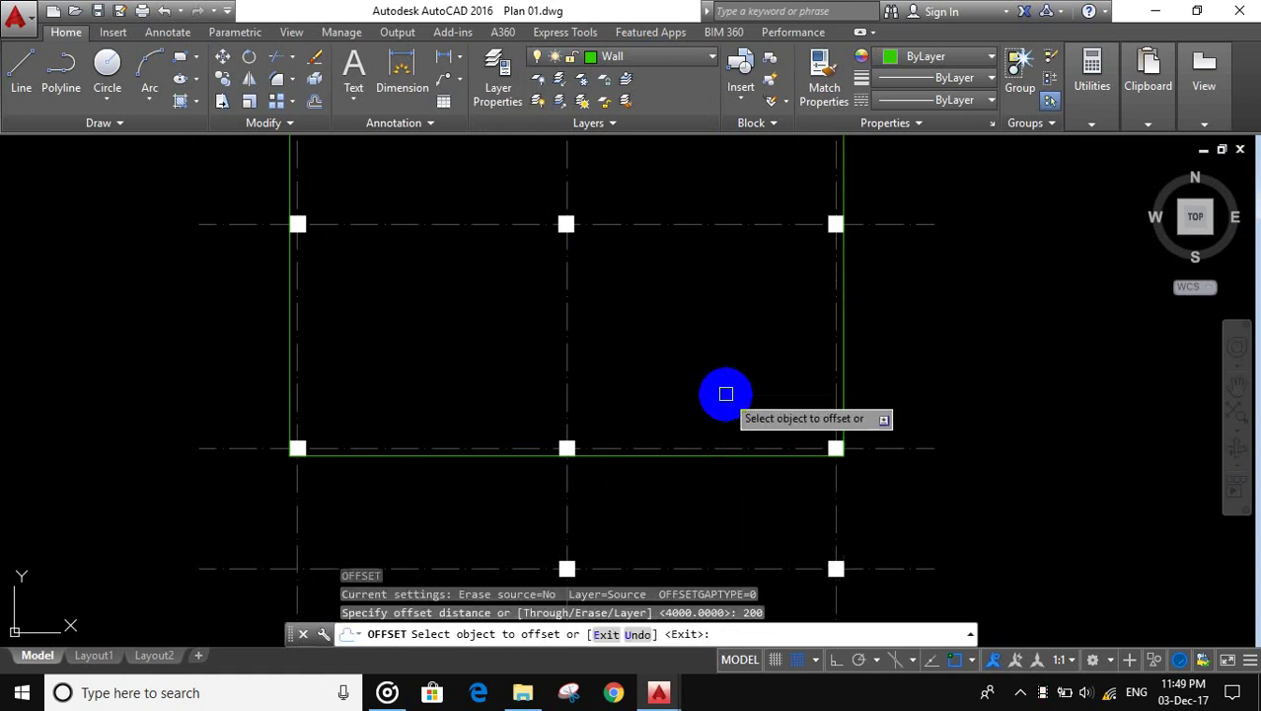
scroll(690, 445, up, 2)
click(695, 454)
click(705, 419)
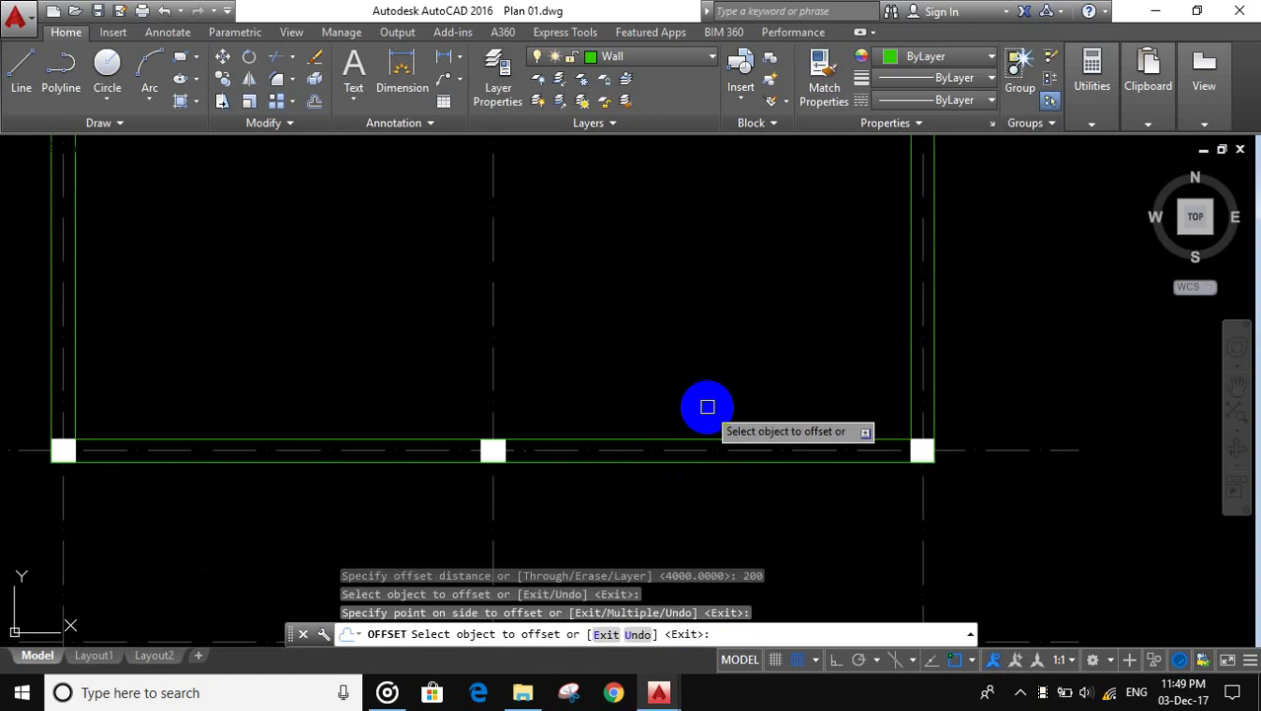
key(Escape)
scroll(707, 407, down, 4)
scroll(701, 369, up, 2)
scroll(705, 371, up, 2)
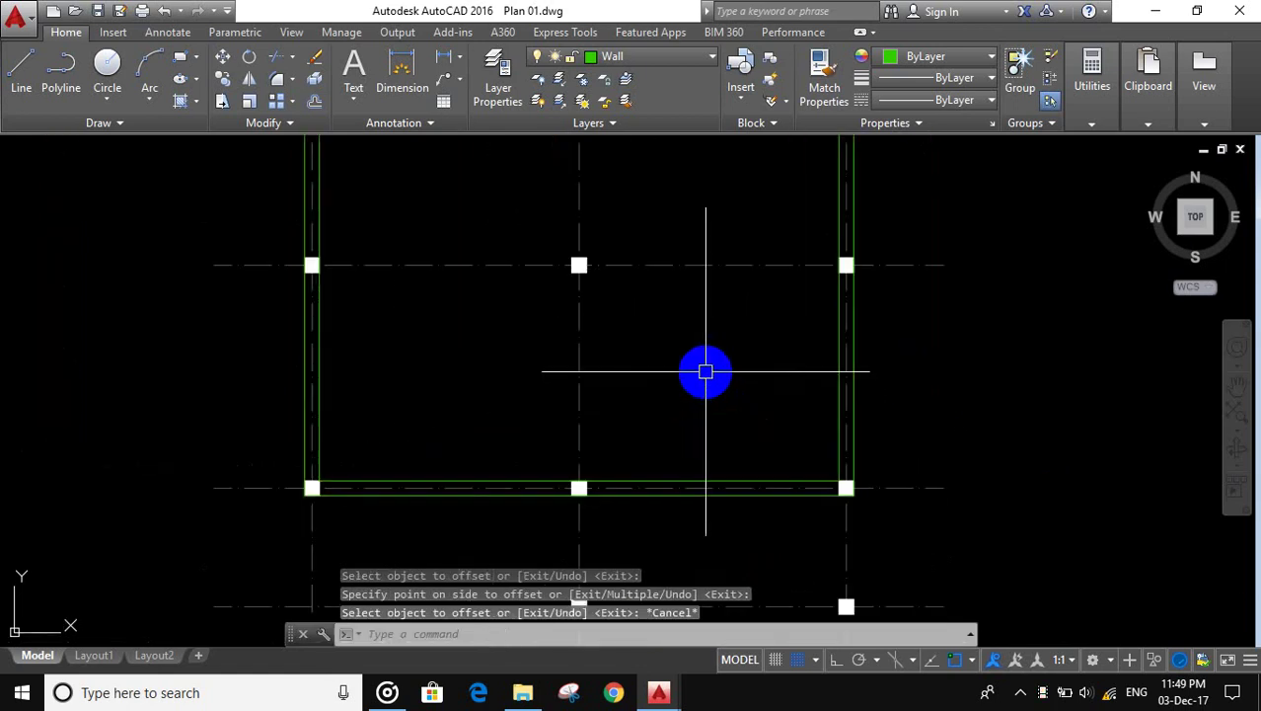
Step: Draw two horizontal partition rectangles between columns along the inner grid lines
text(rec)
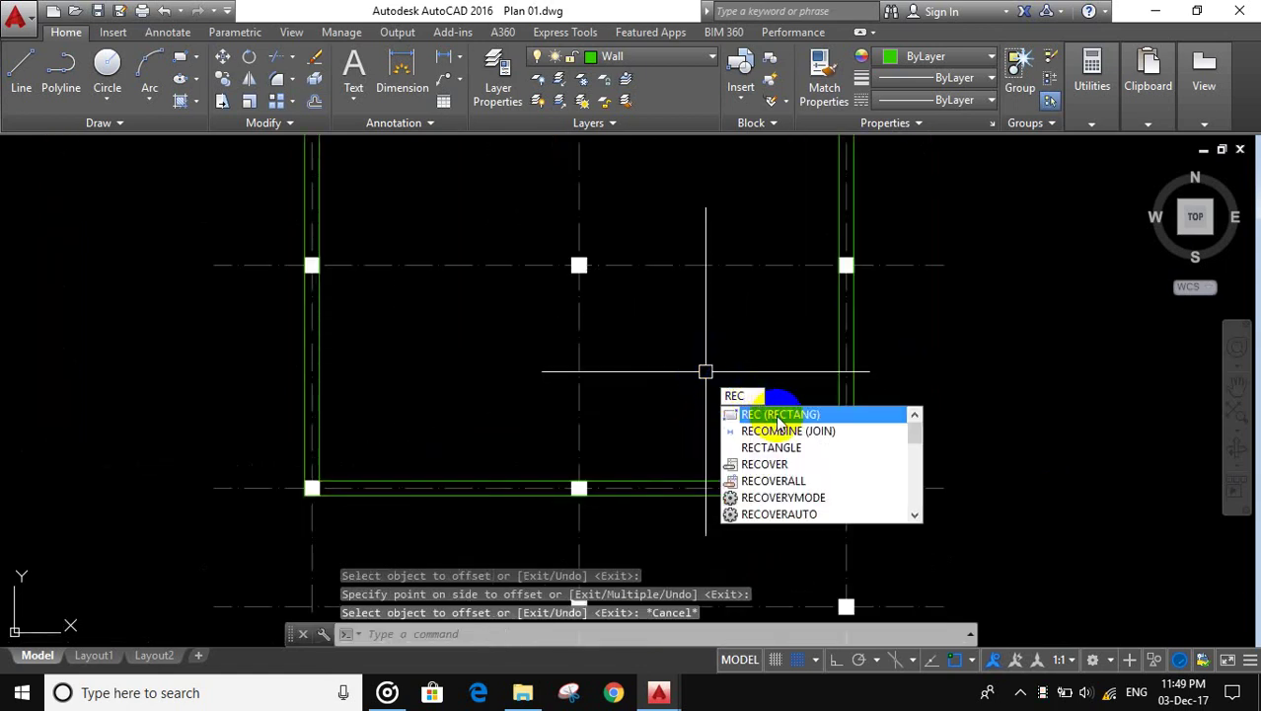
click(778, 419)
scroll(577, 262, up, 3)
scroll(572, 237, up, 2)
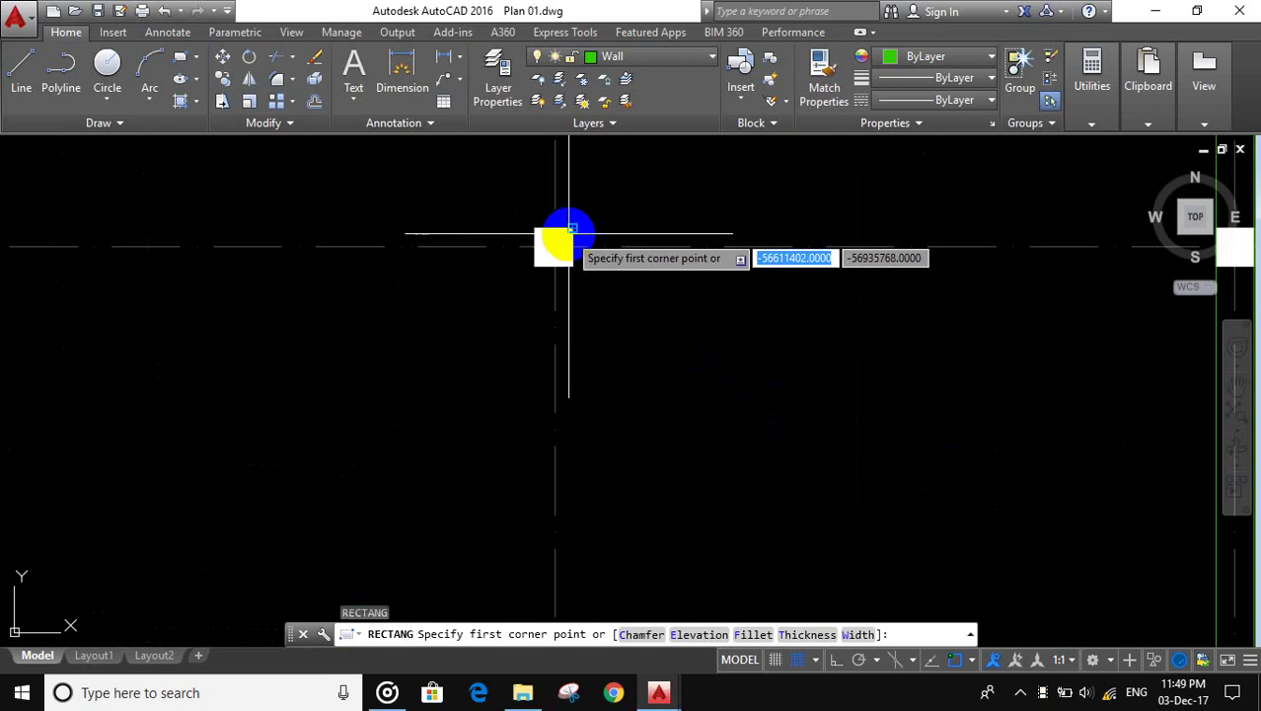
click(569, 234)
scroll(642, 276, down, 3)
scroll(786, 308, up, 2)
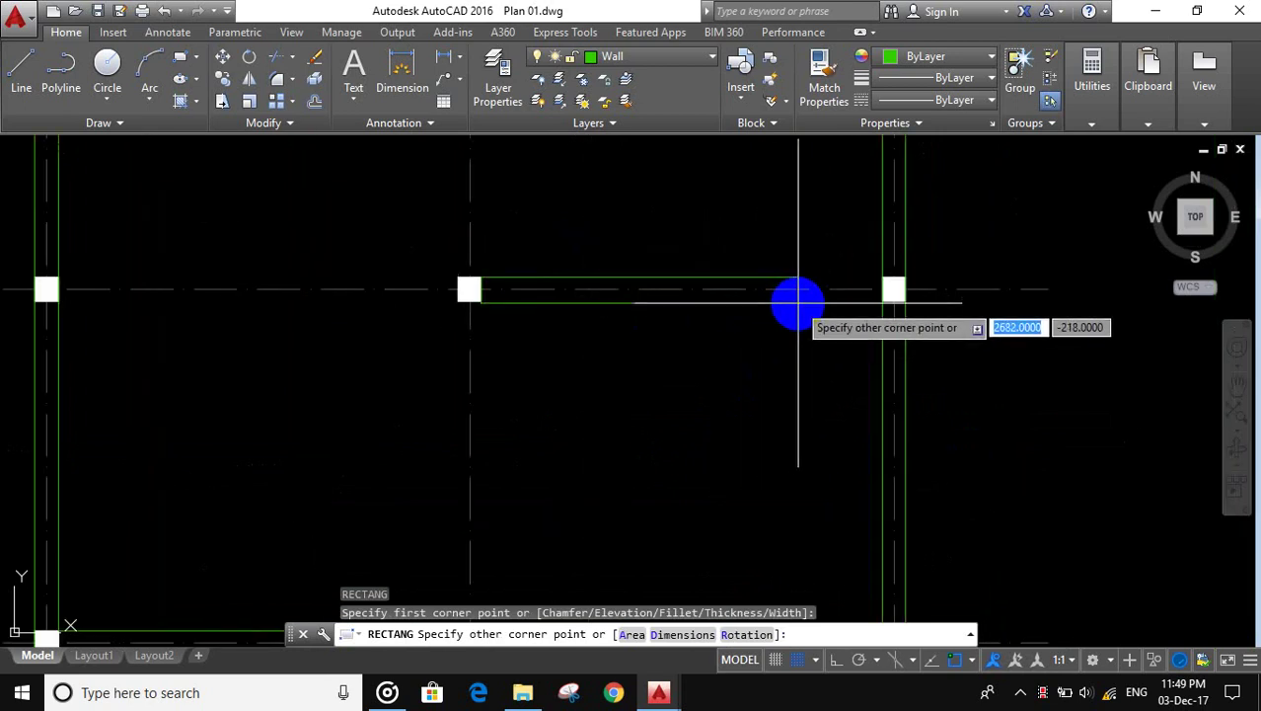
click(871, 297)
scroll(638, 355, down, 2)
text(REC)
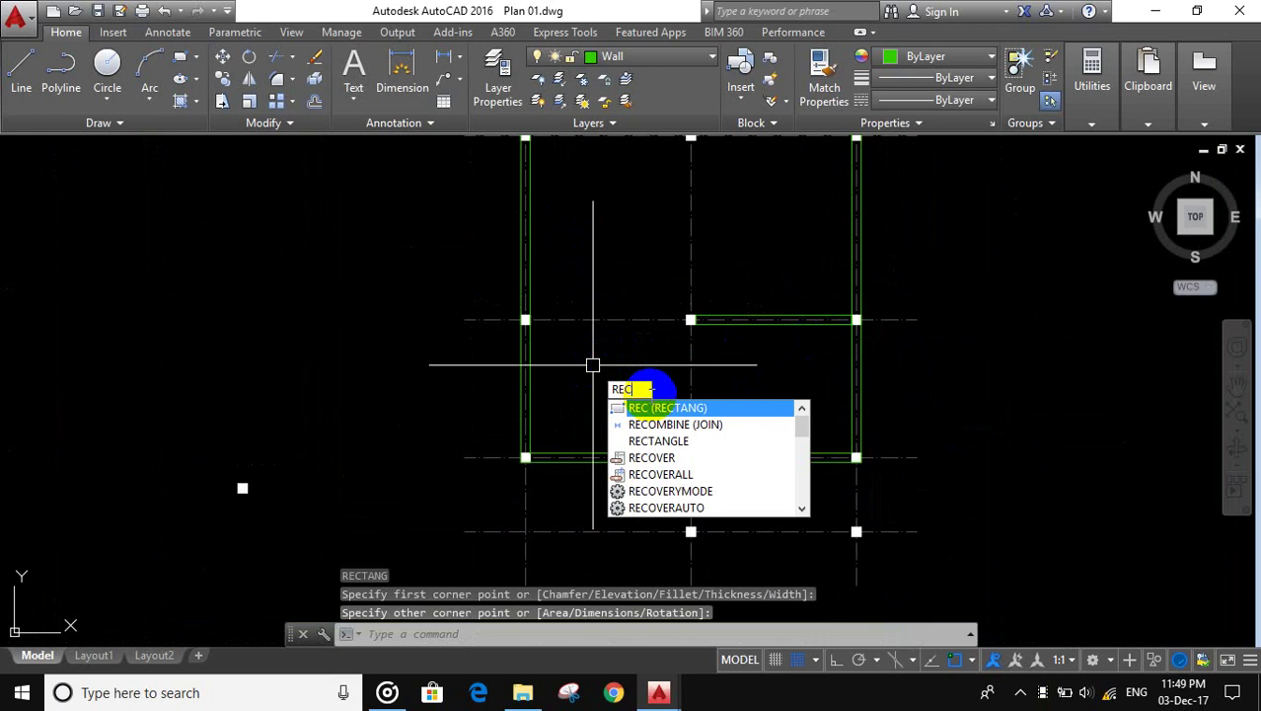
key(Return)
scroll(543, 331, up, 2)
click(485, 267)
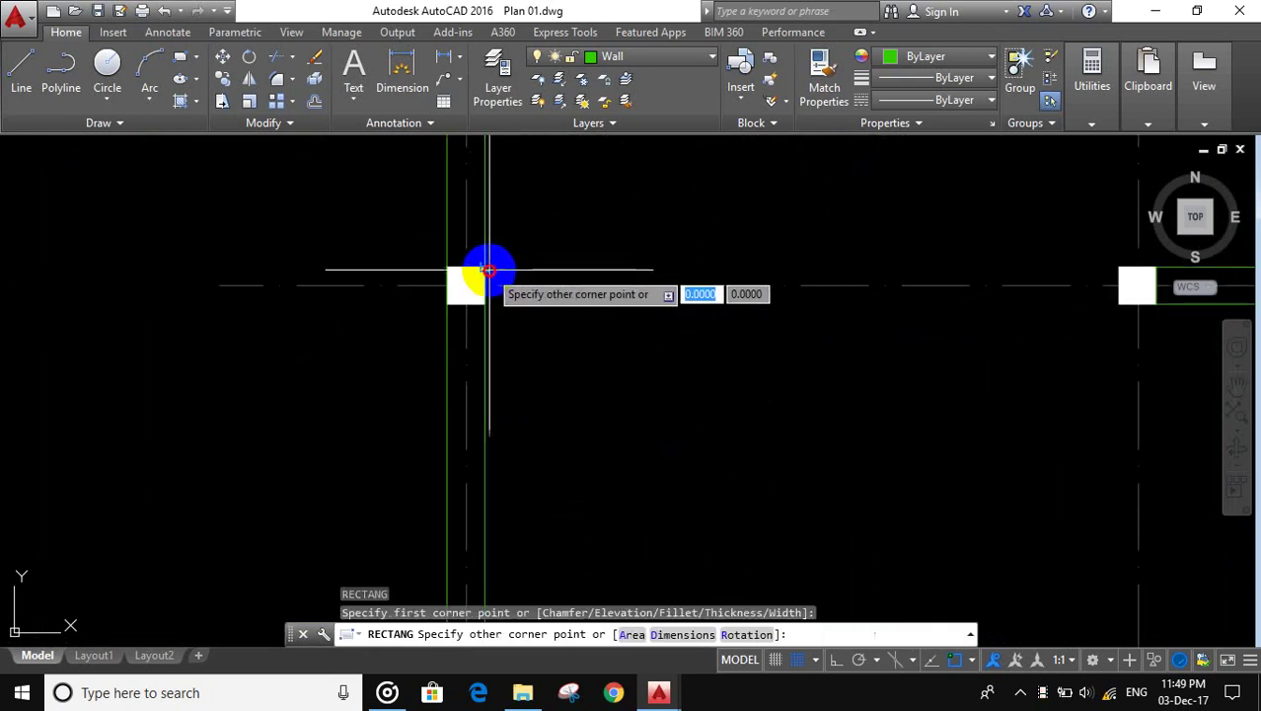
scroll(681, 341, down, 3)
scroll(703, 318, up, 3)
click(714, 316)
scroll(681, 355, down, 2)
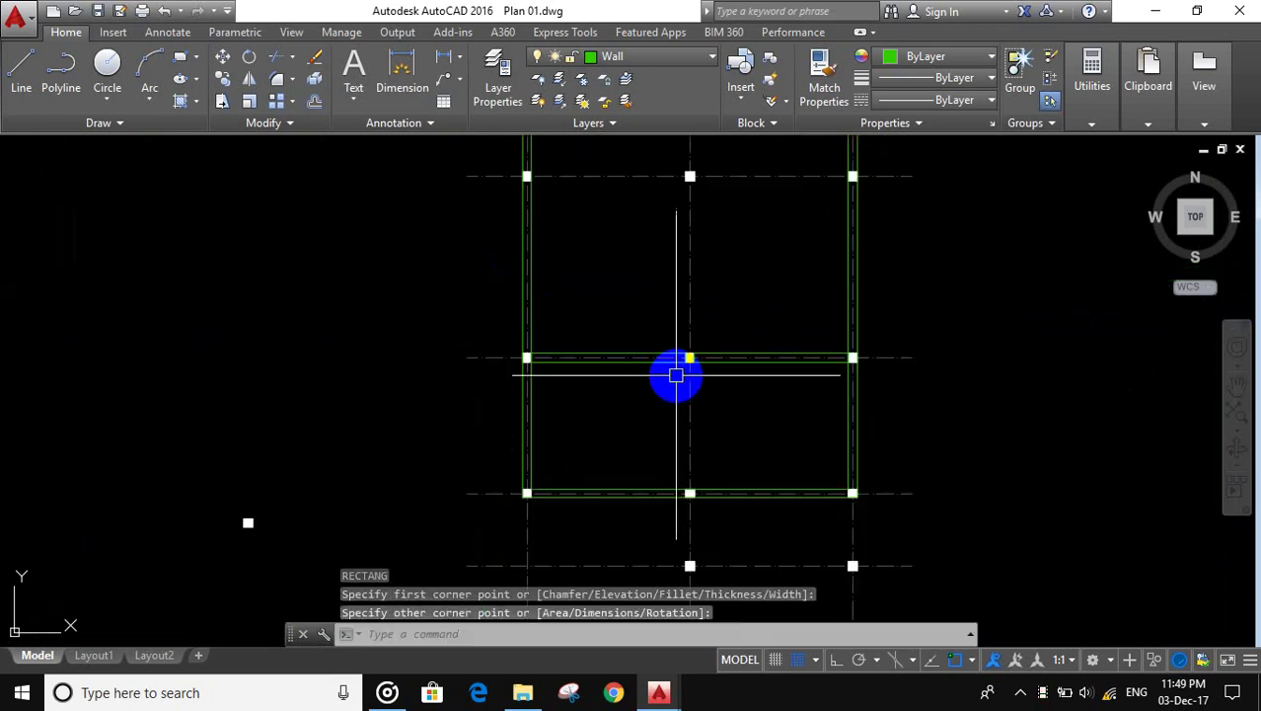
scroll(709, 332, up, 1)
scroll(713, 331, up, 2)
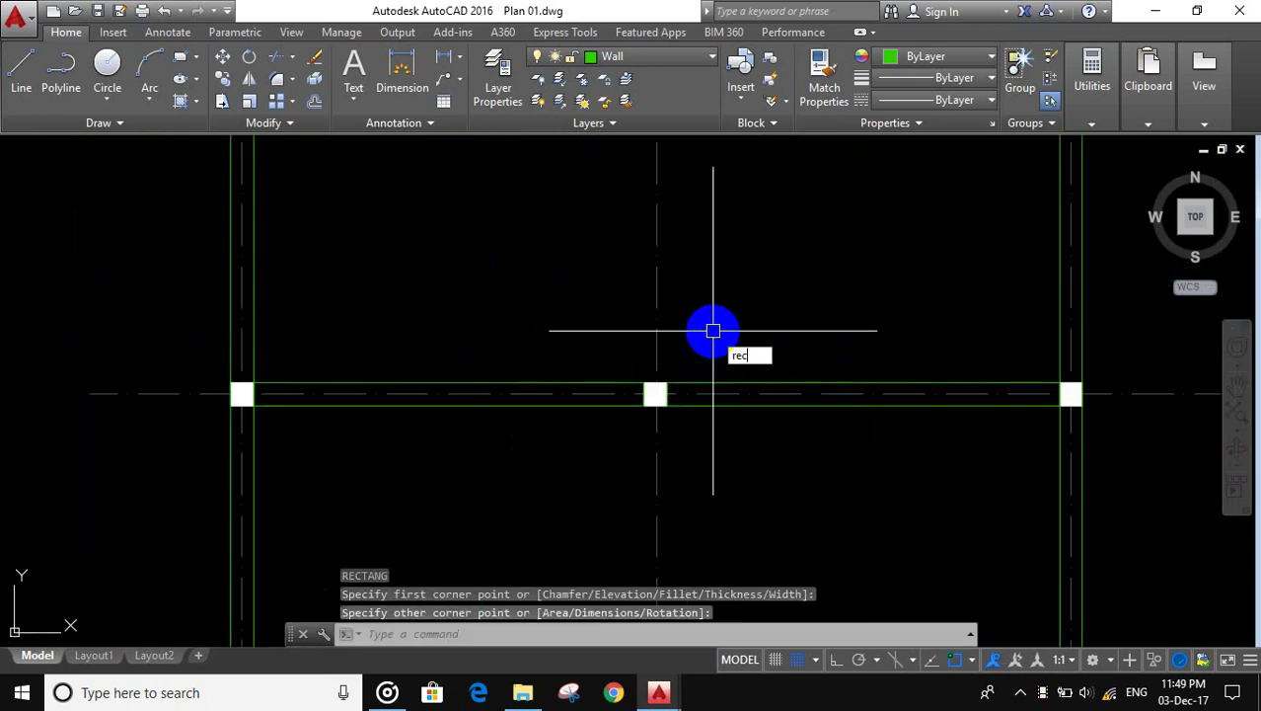
Step: Draw a vertical partition rectangle from the middle column up to the top middle column
click(802, 375)
scroll(661, 385, up, 2)
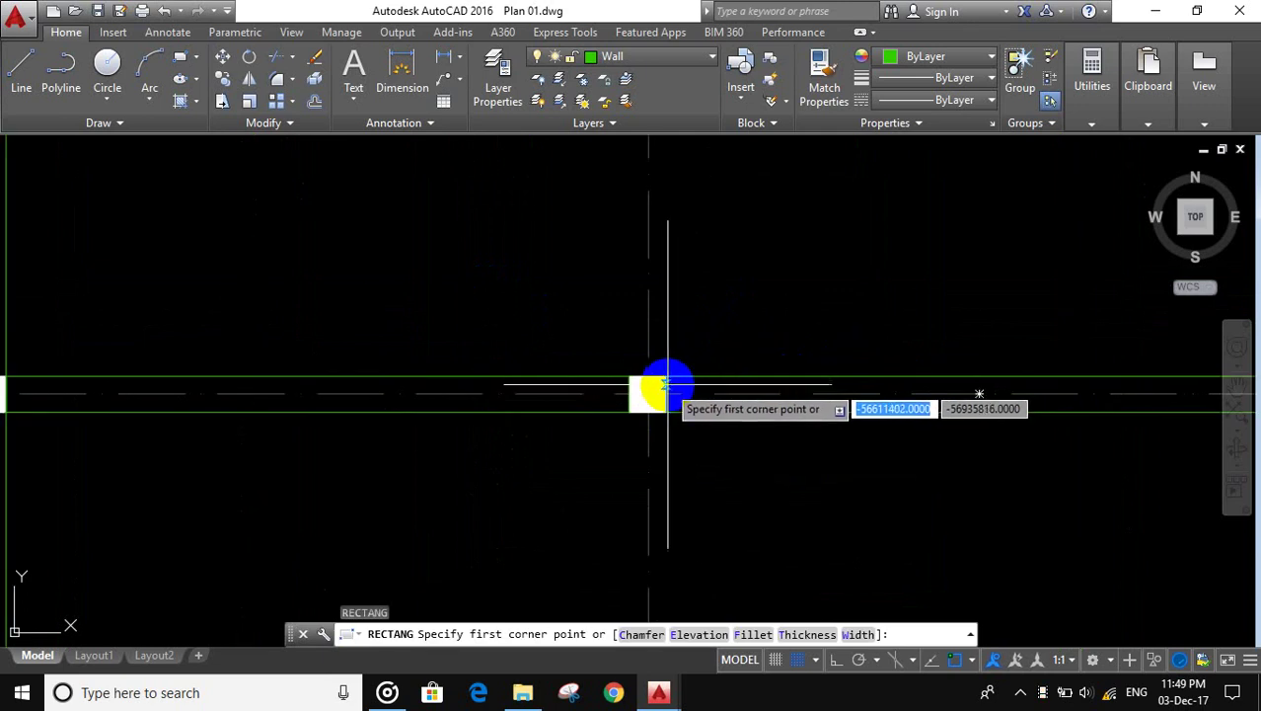
click(654, 387)
scroll(642, 452, down, 3)
scroll(645, 439, down, 2)
scroll(646, 394, up, 3)
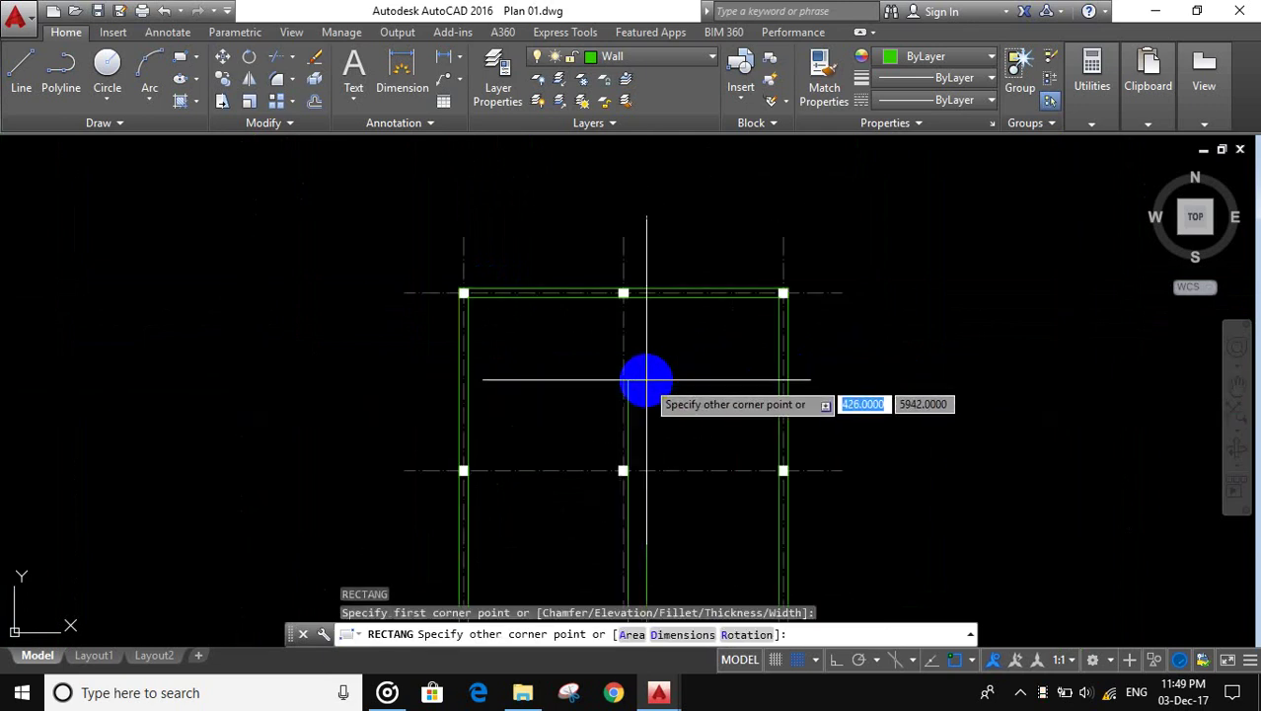
scroll(632, 355, up, 2)
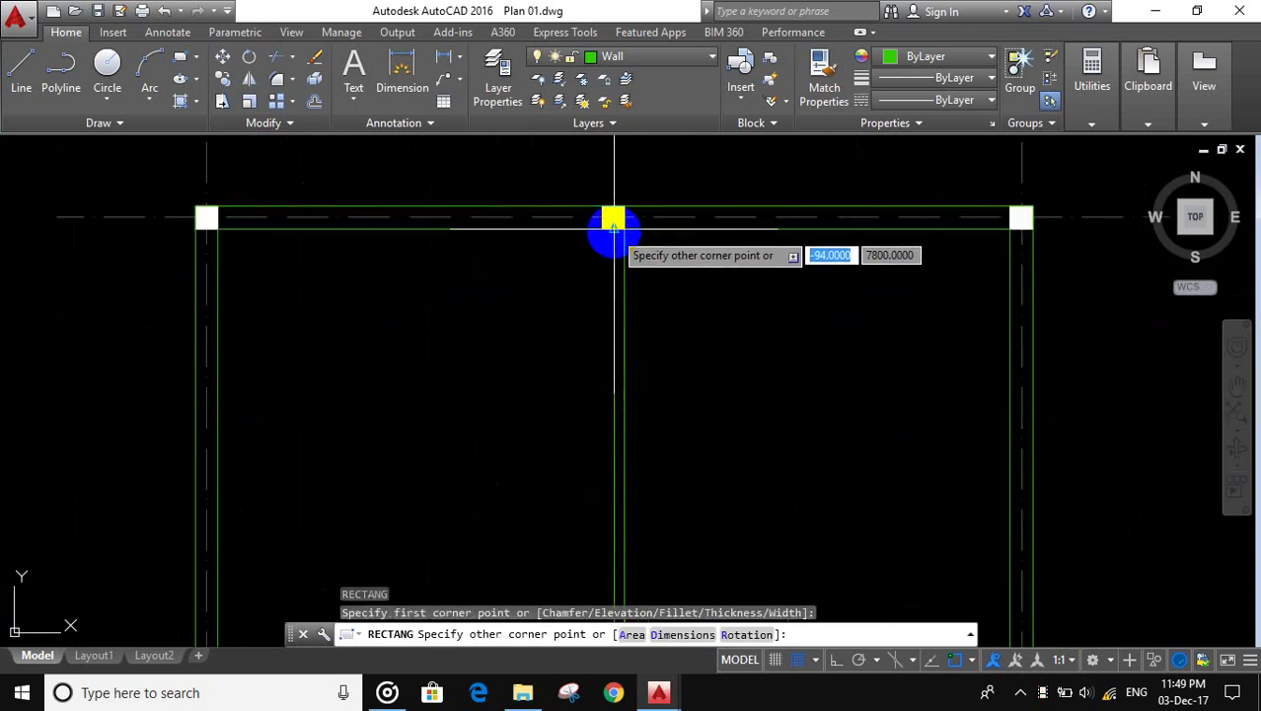
click(612, 233)
scroll(677, 348, down, 2)
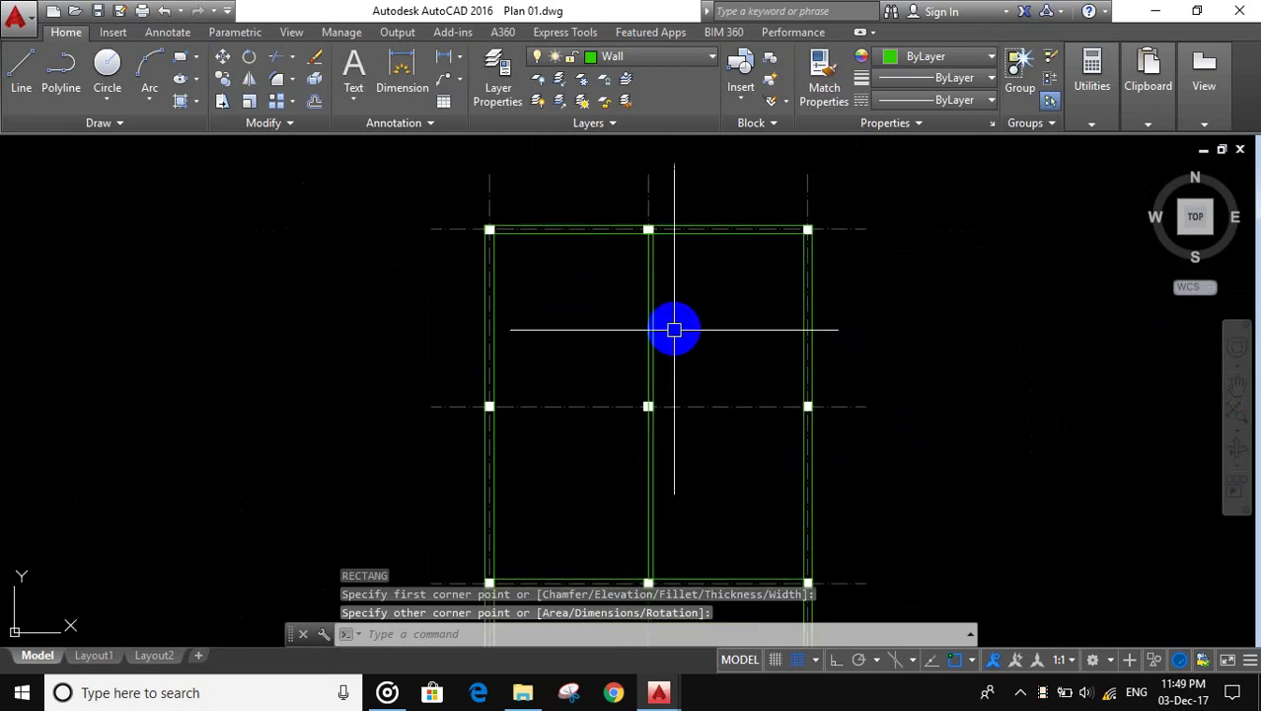
scroll(677, 355, down, 2)
scroll(625, 458, up, 2)
scroll(625, 458, up, 2)
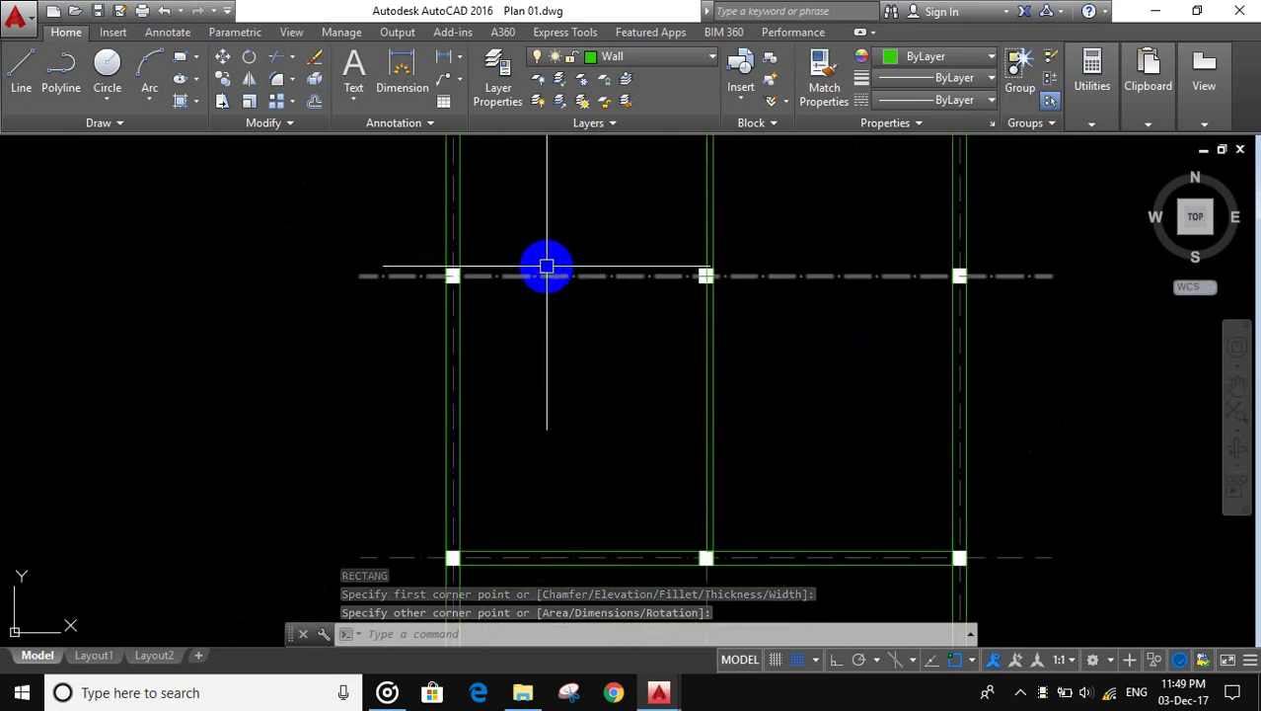
Step: Draw a rectangle from the wall corner along the top wall
text(re)
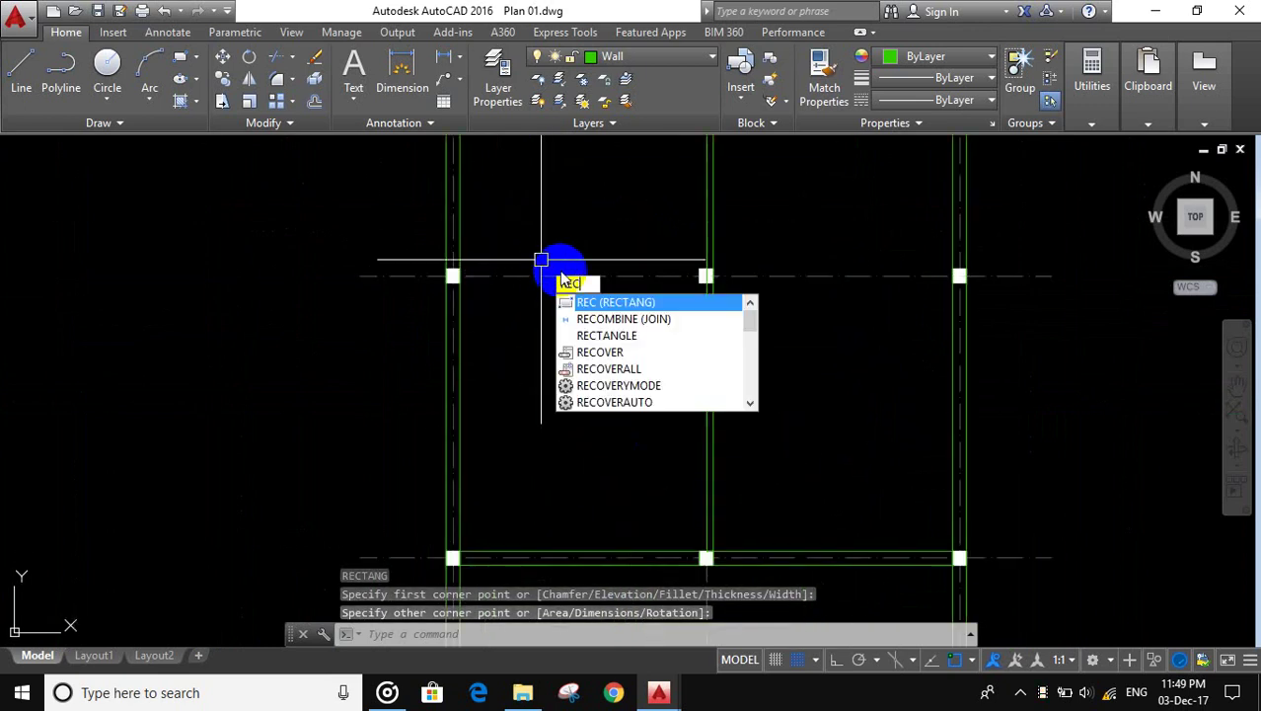
click(621, 303)
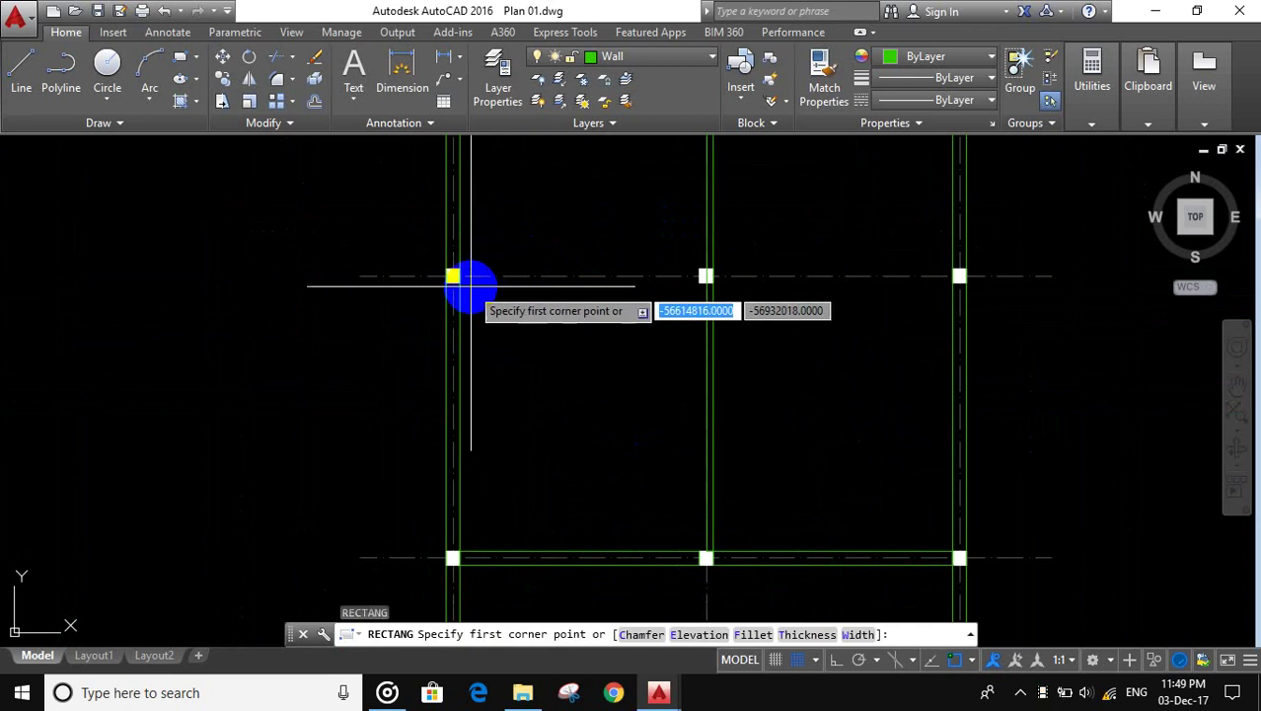
scroll(454, 247, up, 3)
scroll(434, 224, up, 2)
click(434, 224)
scroll(664, 276, down, 5)
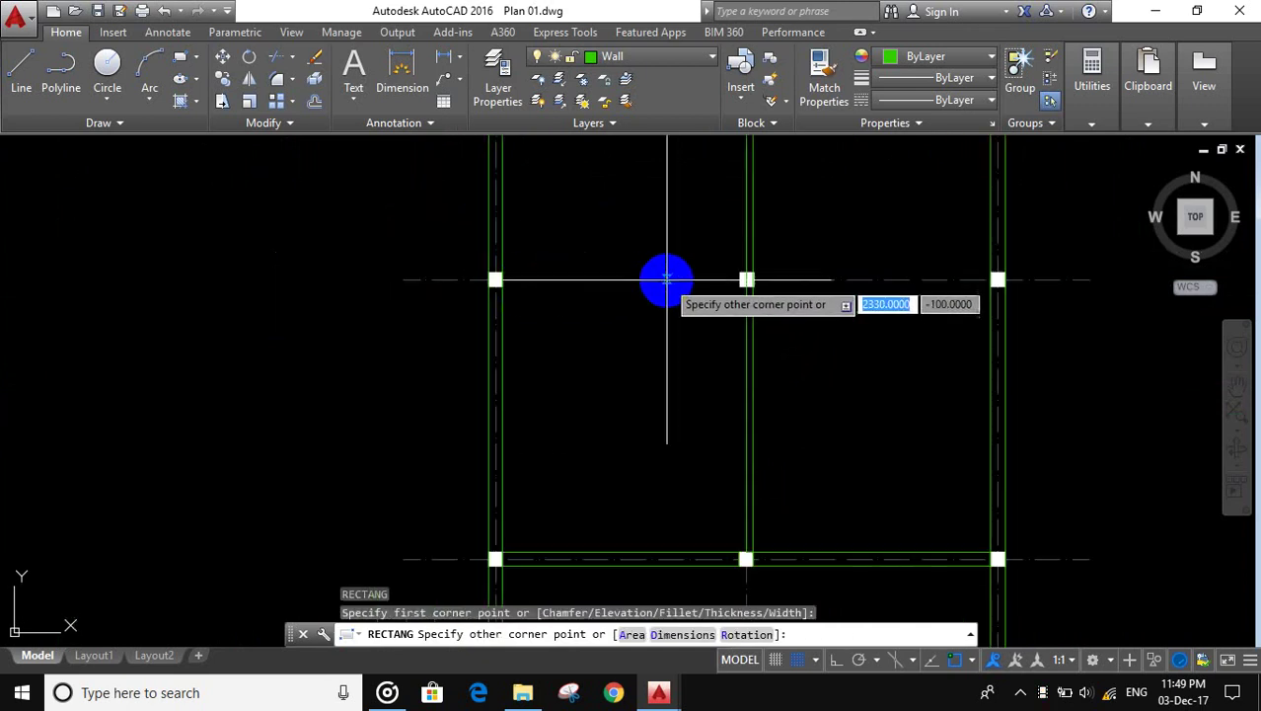
scroll(740, 276, up, 3)
scroll(767, 283, up, 3)
click(779, 277)
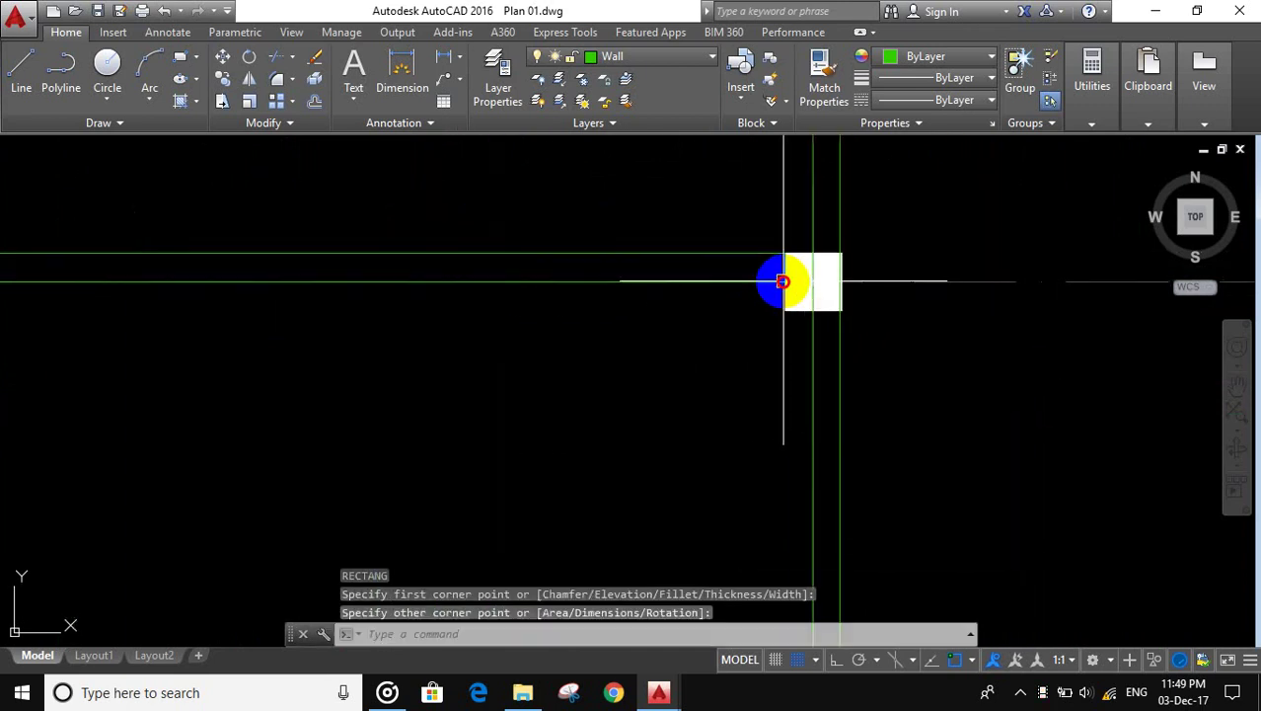
scroll(717, 361, down, 3)
scroll(697, 361, down, 2)
scroll(698, 361, down, 2)
scroll(661, 277, down, 4)
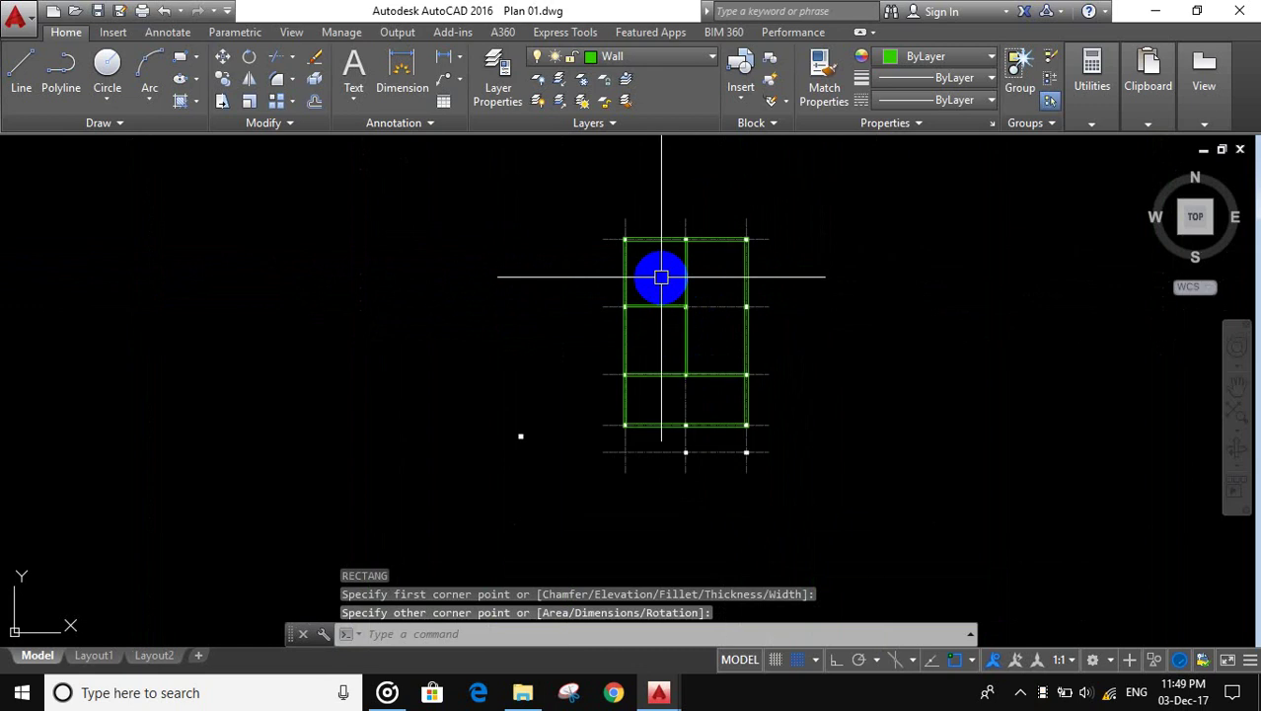
scroll(660, 243, up, 2)
scroll(651, 266, up, 2)
scroll(641, 263, up, 1)
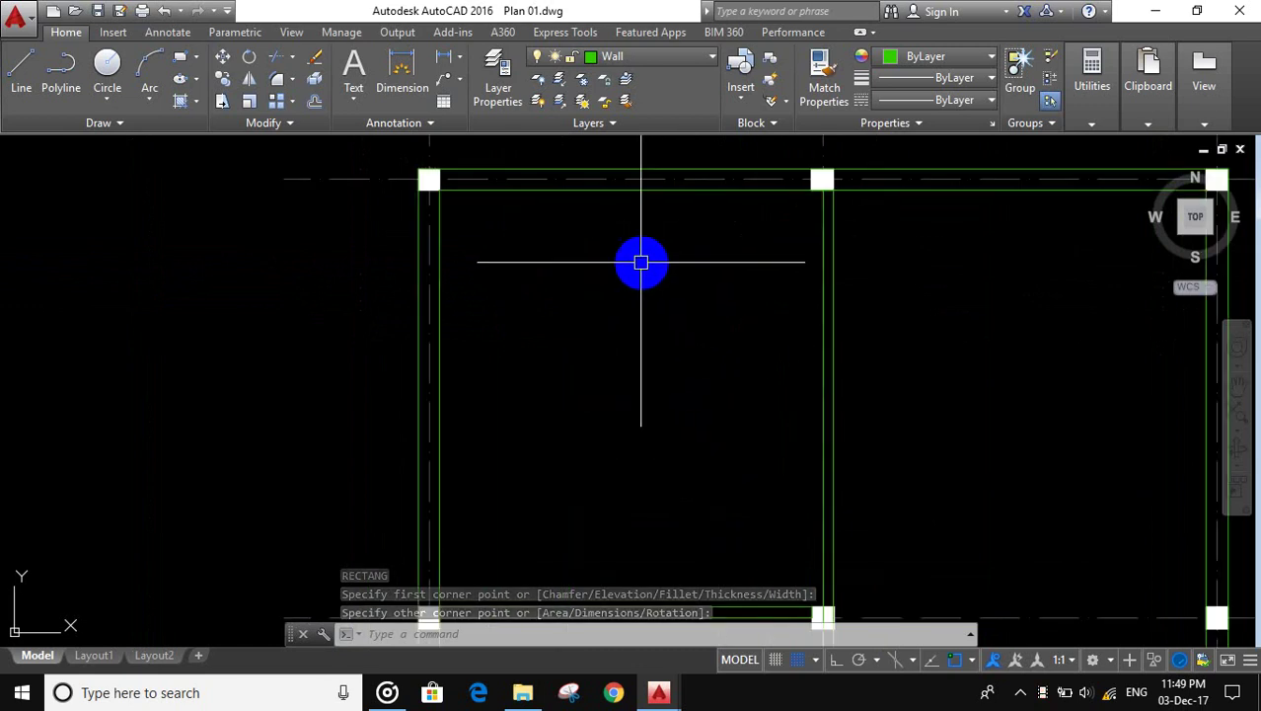
middle_drag(641, 263, 660, 323)
text(l)
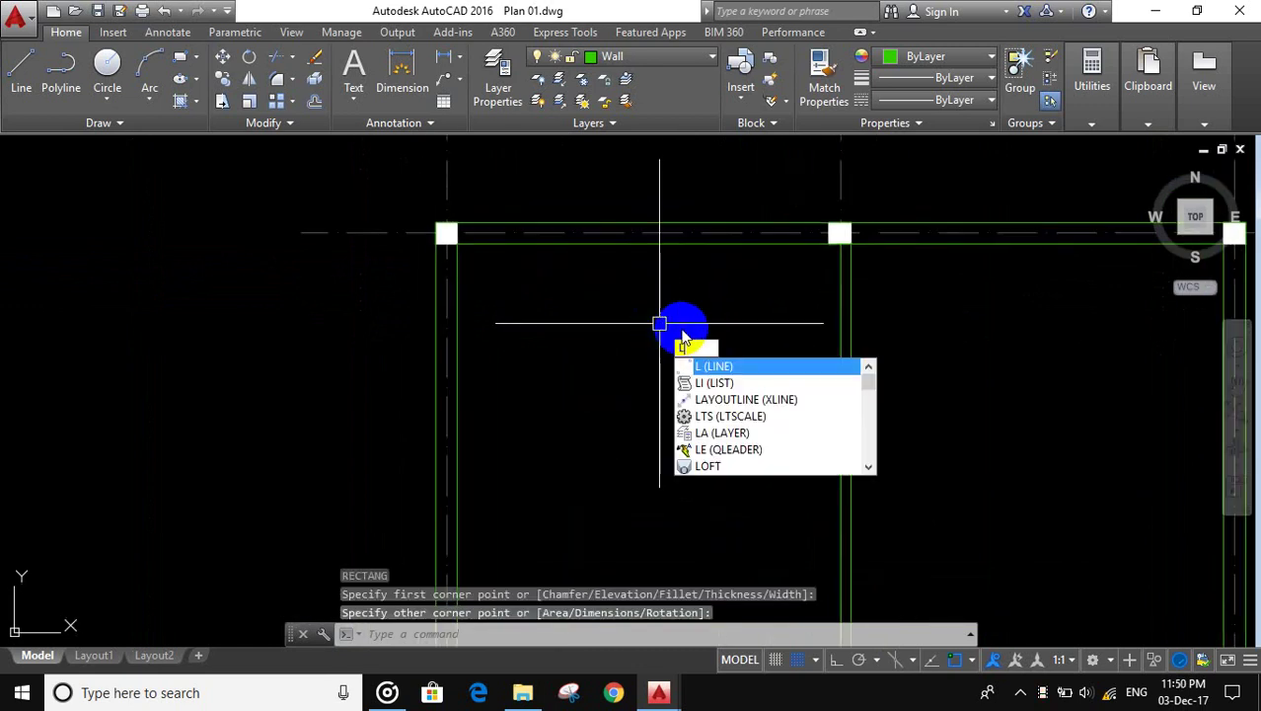
Step: Draw a line along the inner top wall from the upper-left corner to the middle column
click(770, 370)
scroll(509, 265, up, 3)
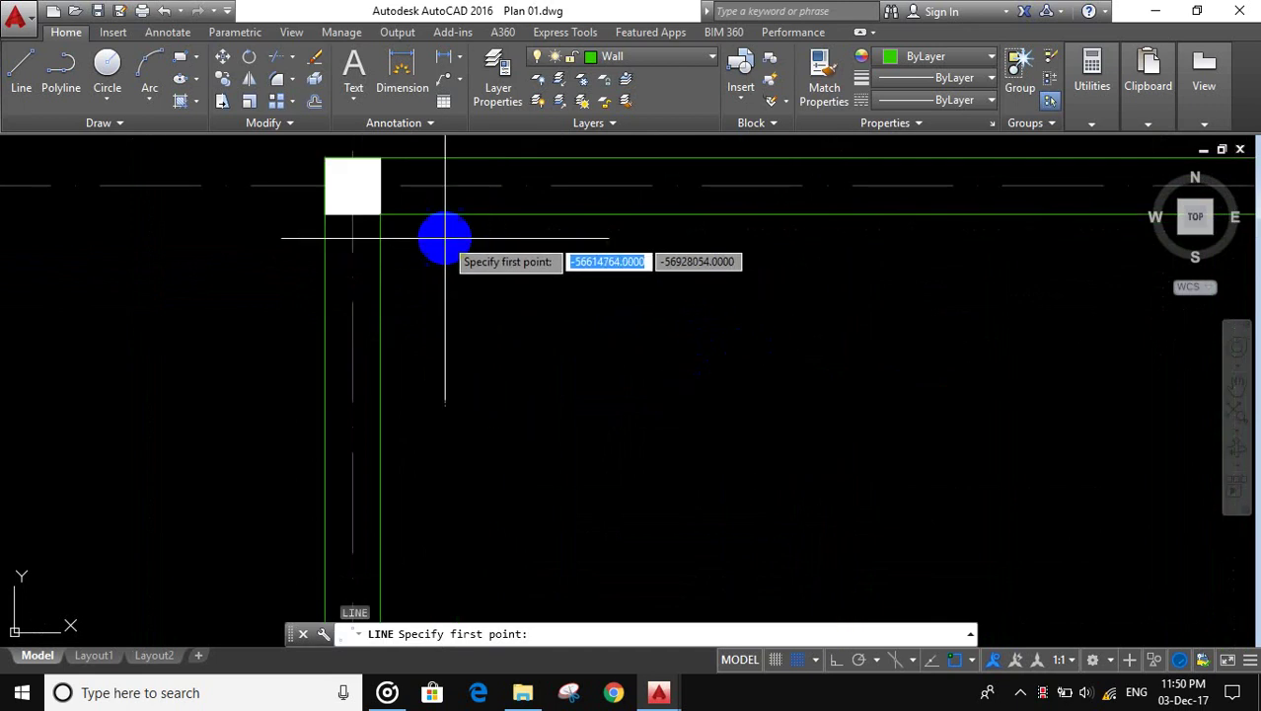
click(380, 212)
scroll(502, 262, down, 3)
scroll(673, 261, up, 3)
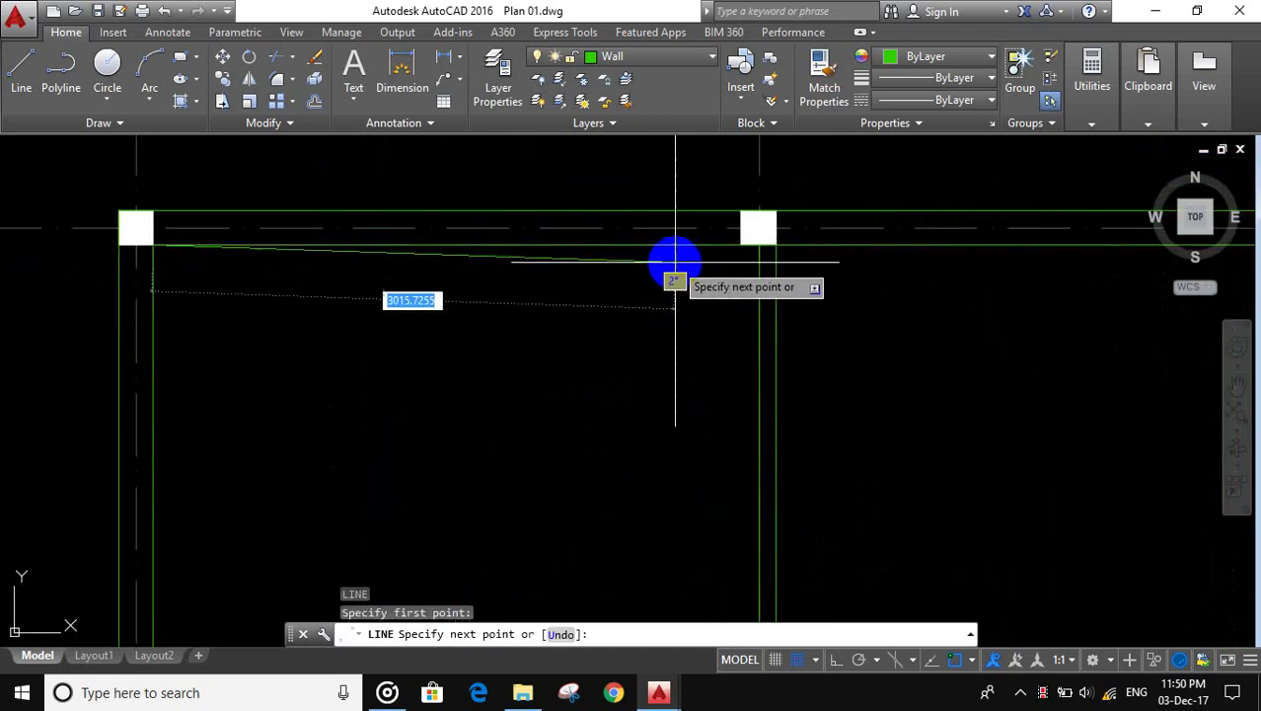
click(740, 240)
key(Return)
text(O)
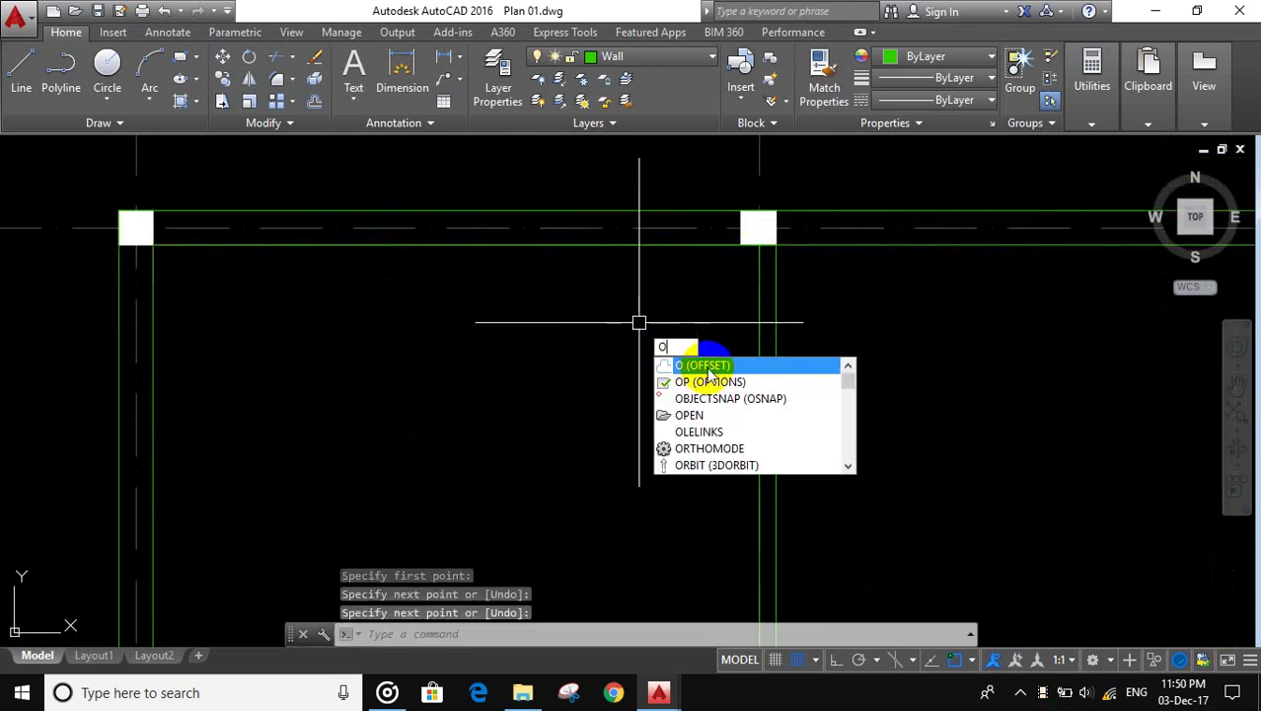
Step: Offset the inner top wall line 1500 downward into the upper-left room
click(731, 370)
text(15)
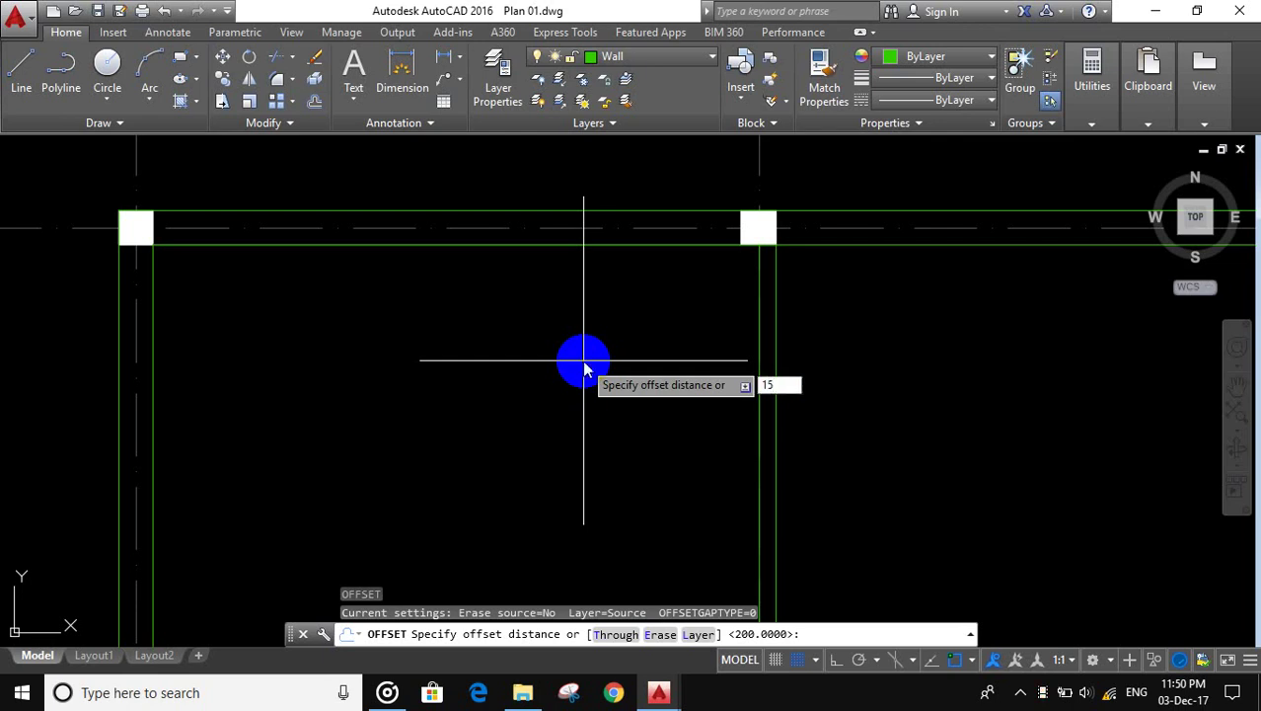
text(00)
key(Return)
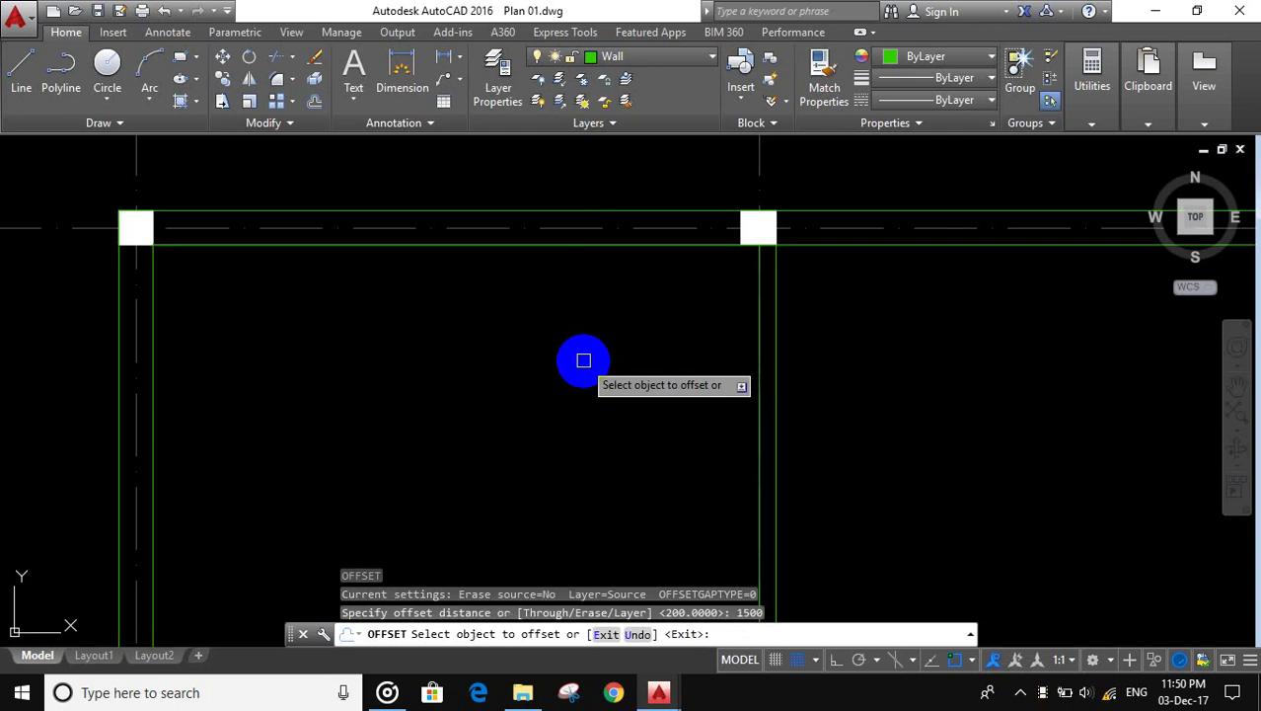
click(459, 240)
click(442, 349)
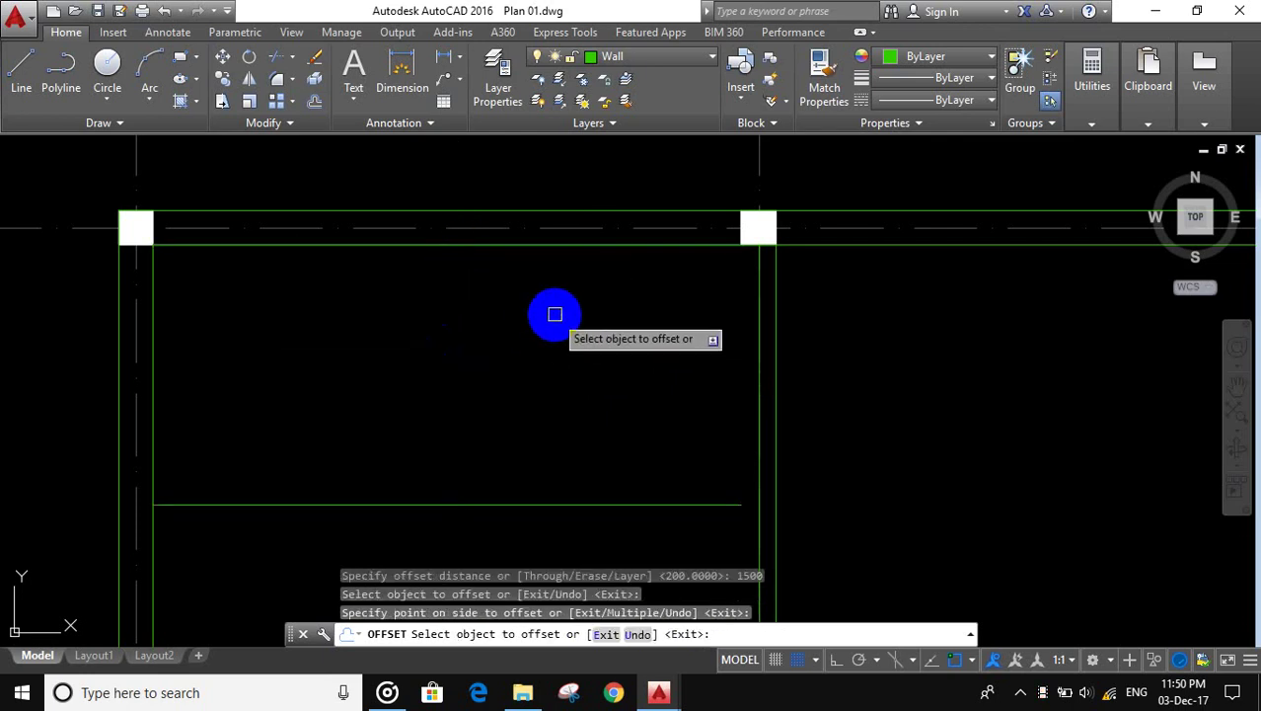
key(Escape)
scroll(565, 316, down, 2)
middle_drag(571, 317, 667, 237)
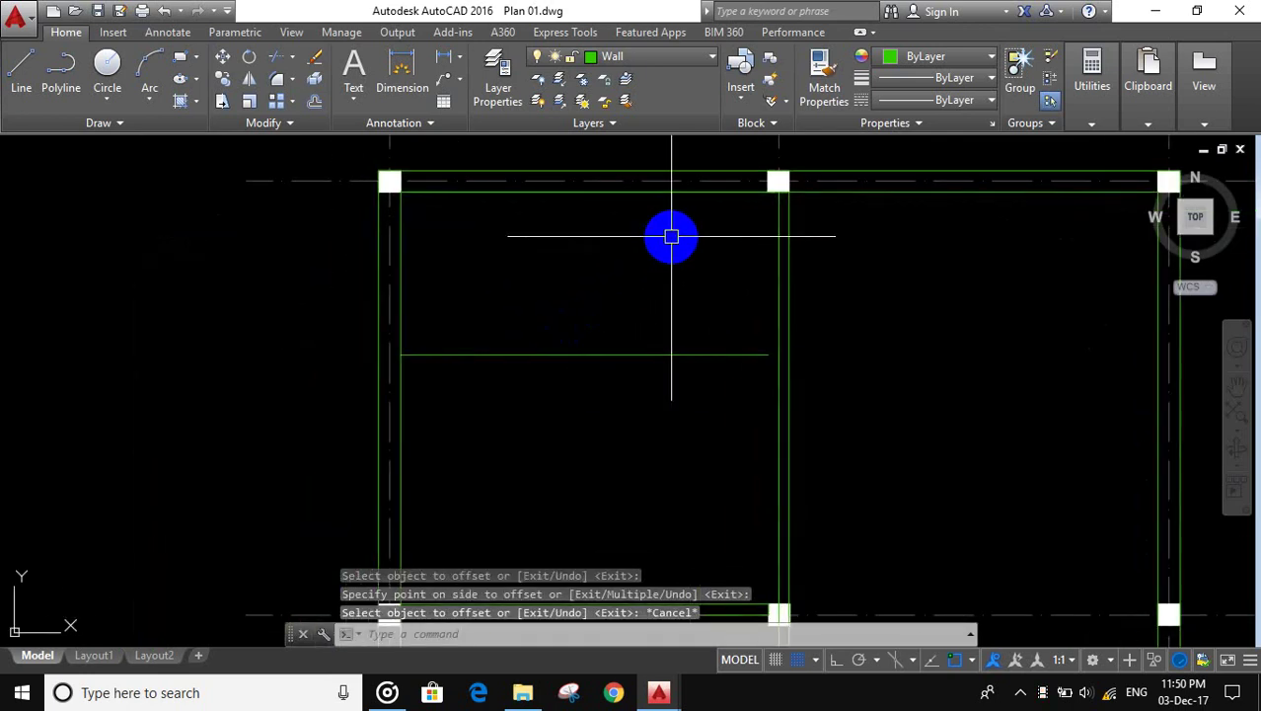
text(L)
Step: Draw another line near the middle column
key(Return)
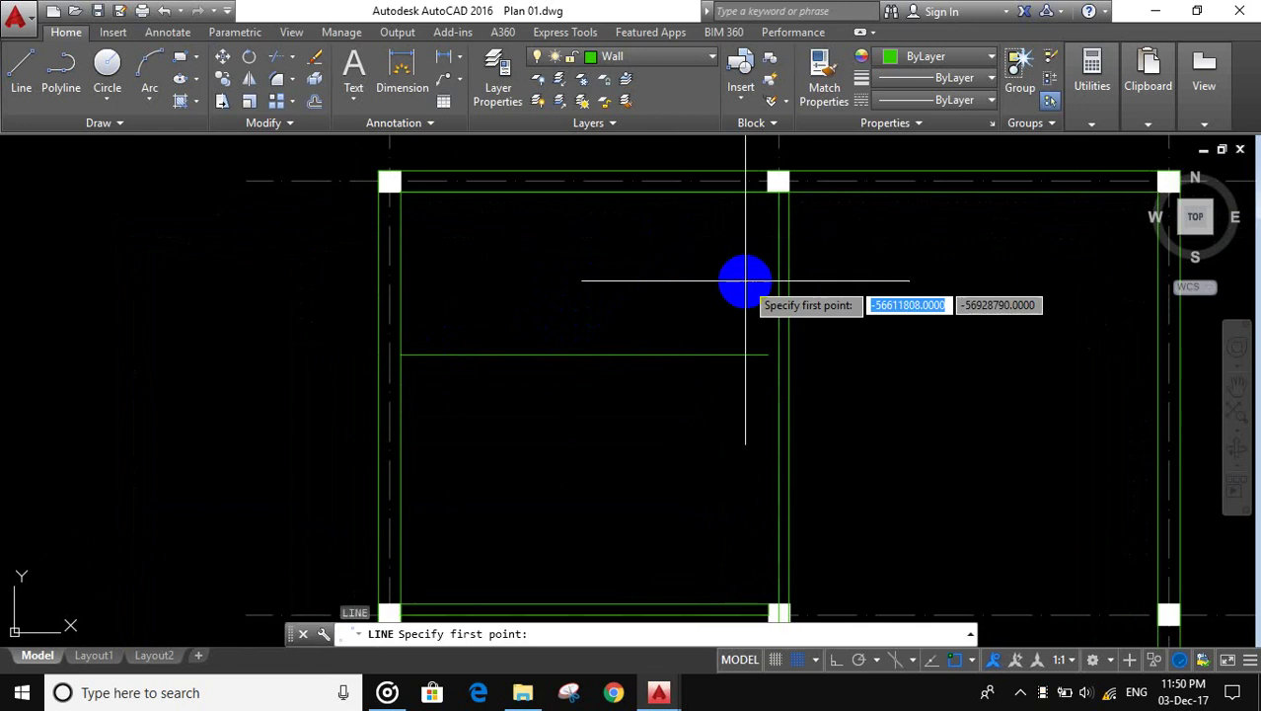
scroll(742, 279, up, 2)
click(787, 148)
scroll(780, 198, down, 2)
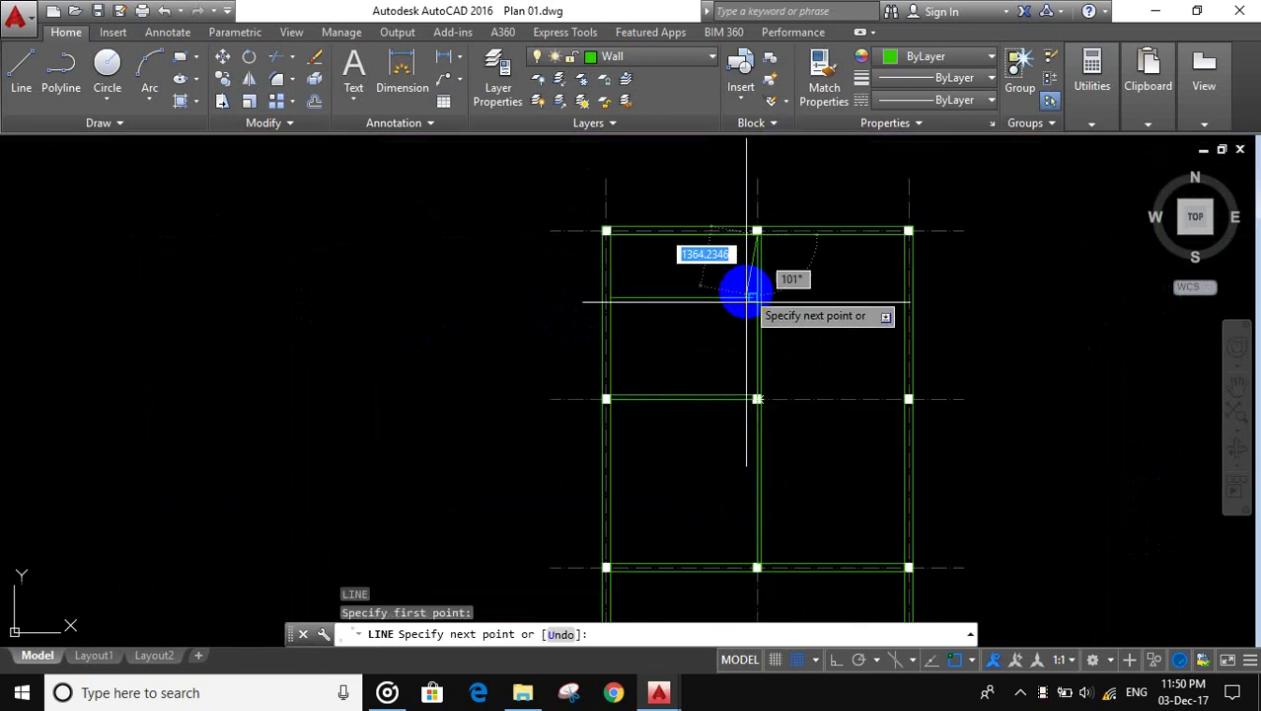
scroll(755, 316, up, 2)
click(750, 241)
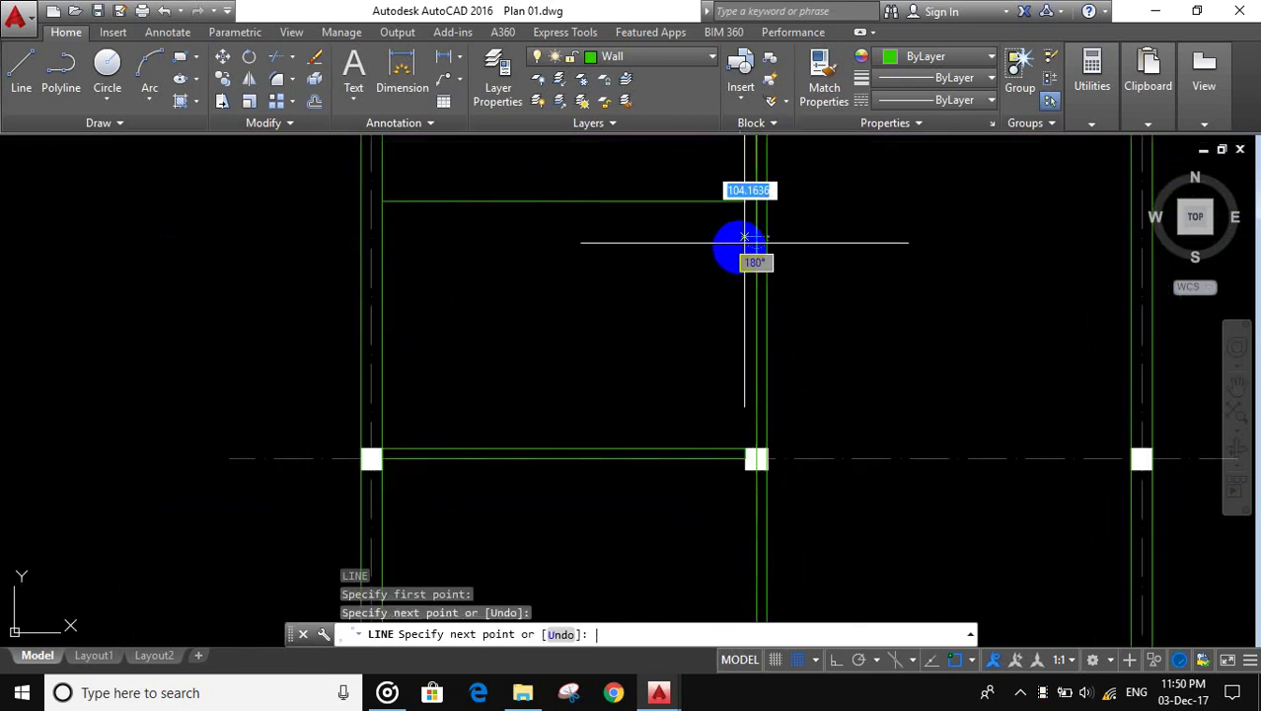
key(Return)
scroll(706, 281, down, 2)
middle_drag(710, 282, 728, 382)
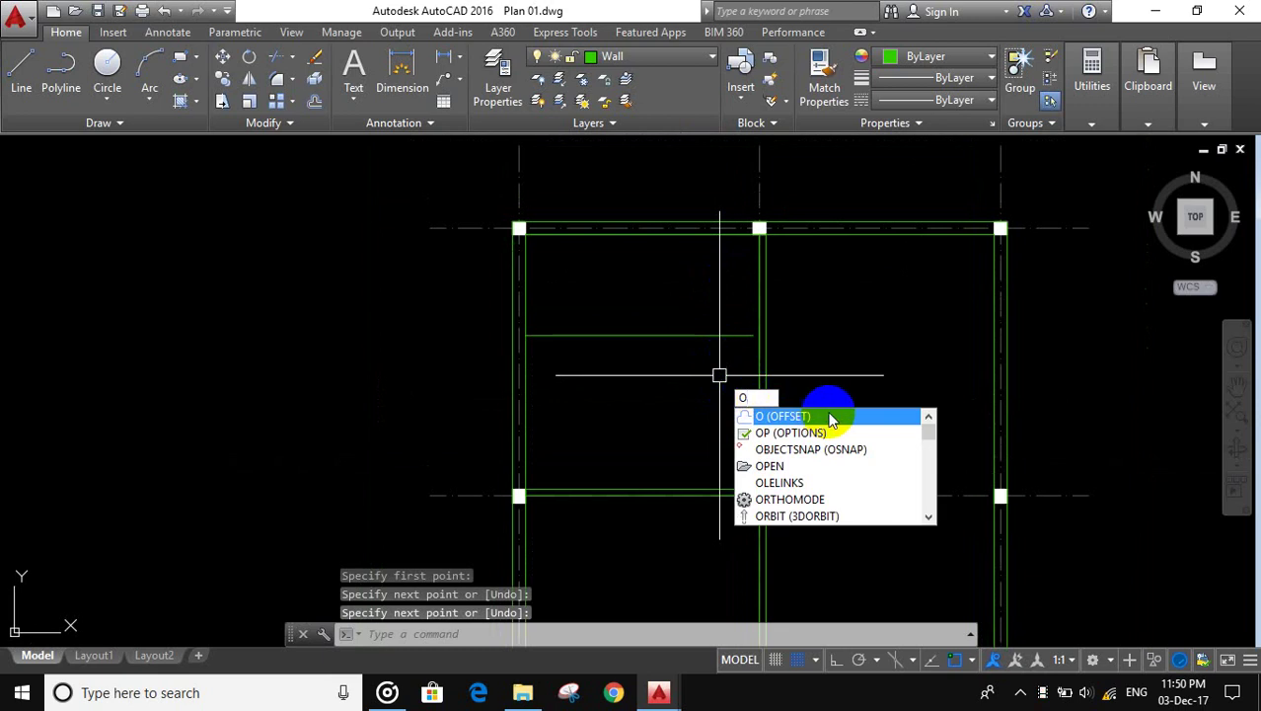
Step: Offset the vertical line near the middle column 1200 to the left
click(832, 417)
text(1200)
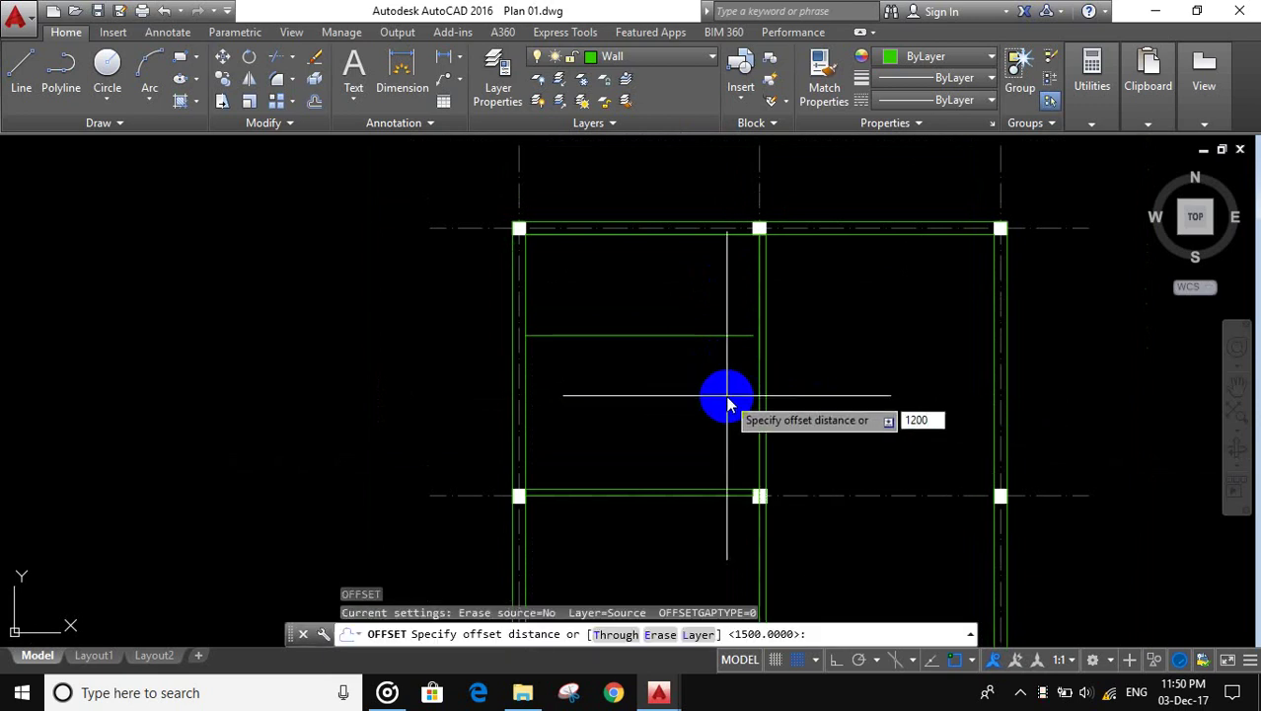
key(Return)
scroll(745, 336, up, 4)
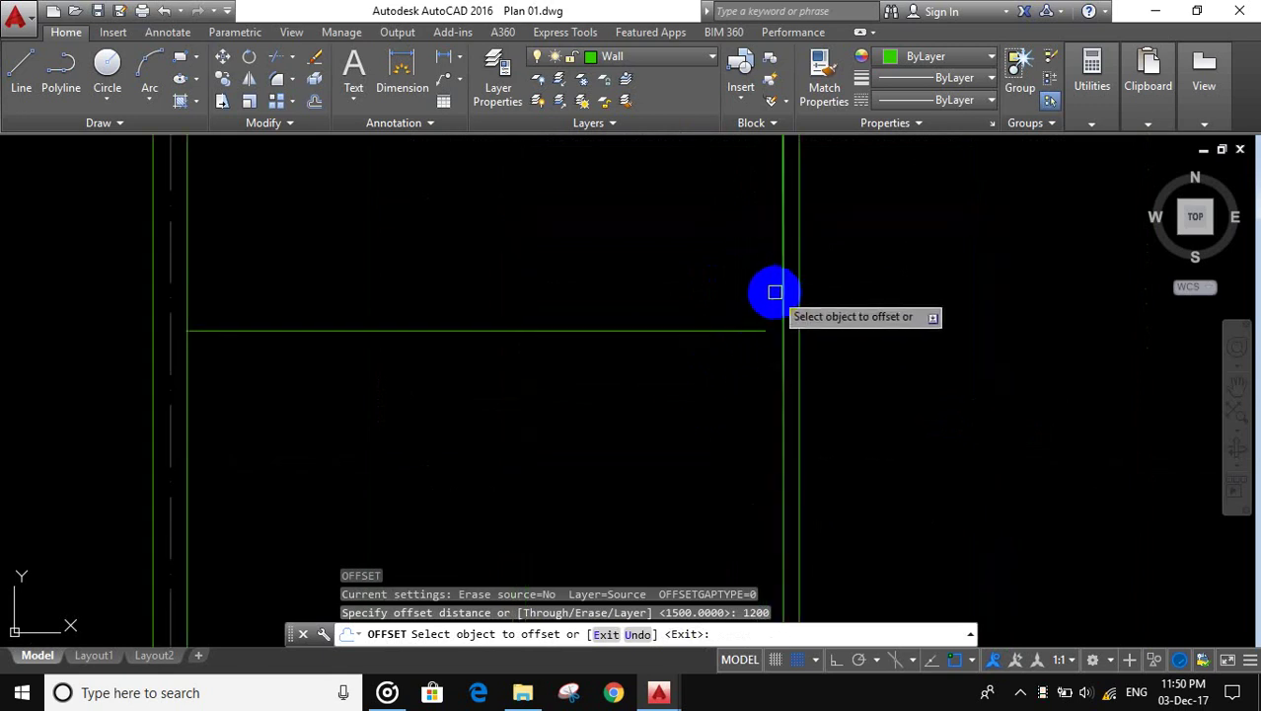
click(775, 292)
click(659, 287)
scroll(656, 311, down, 3)
key(Escape)
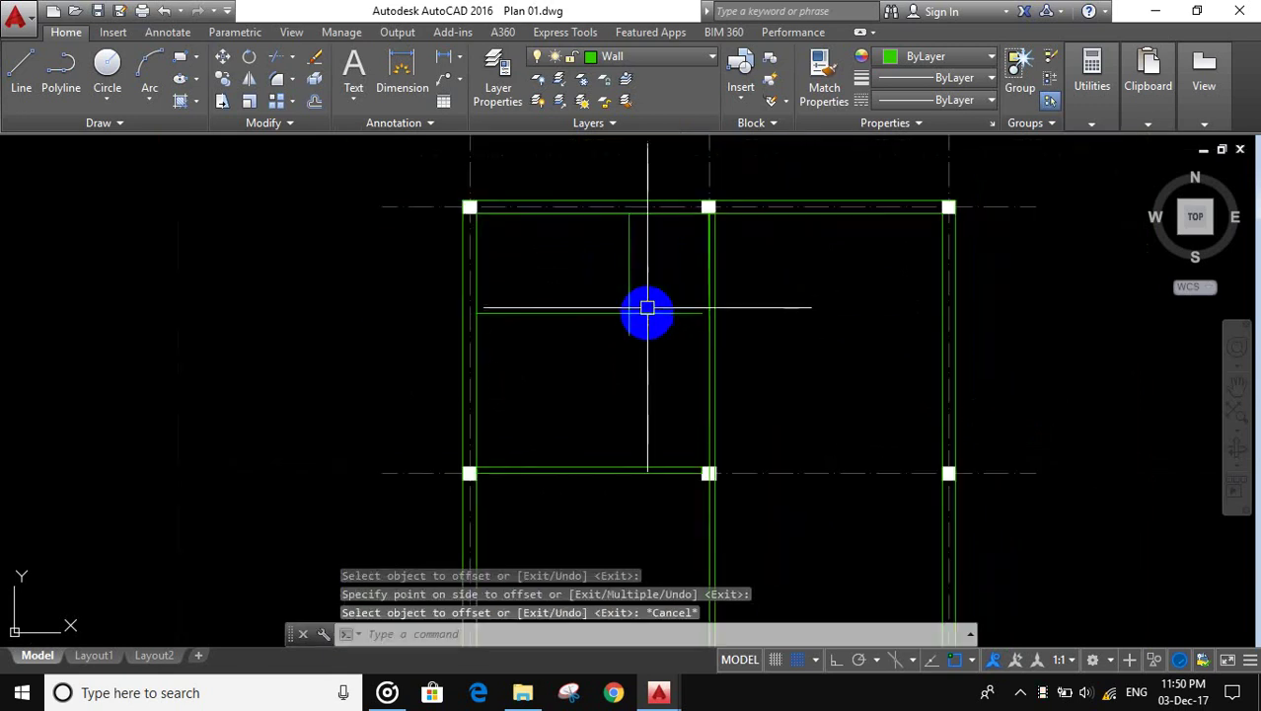
scroll(646, 305, up, 3)
scroll(645, 298, down, 5)
scroll(681, 370, up, 3)
scroll(708, 315, up, 1)
text(O)
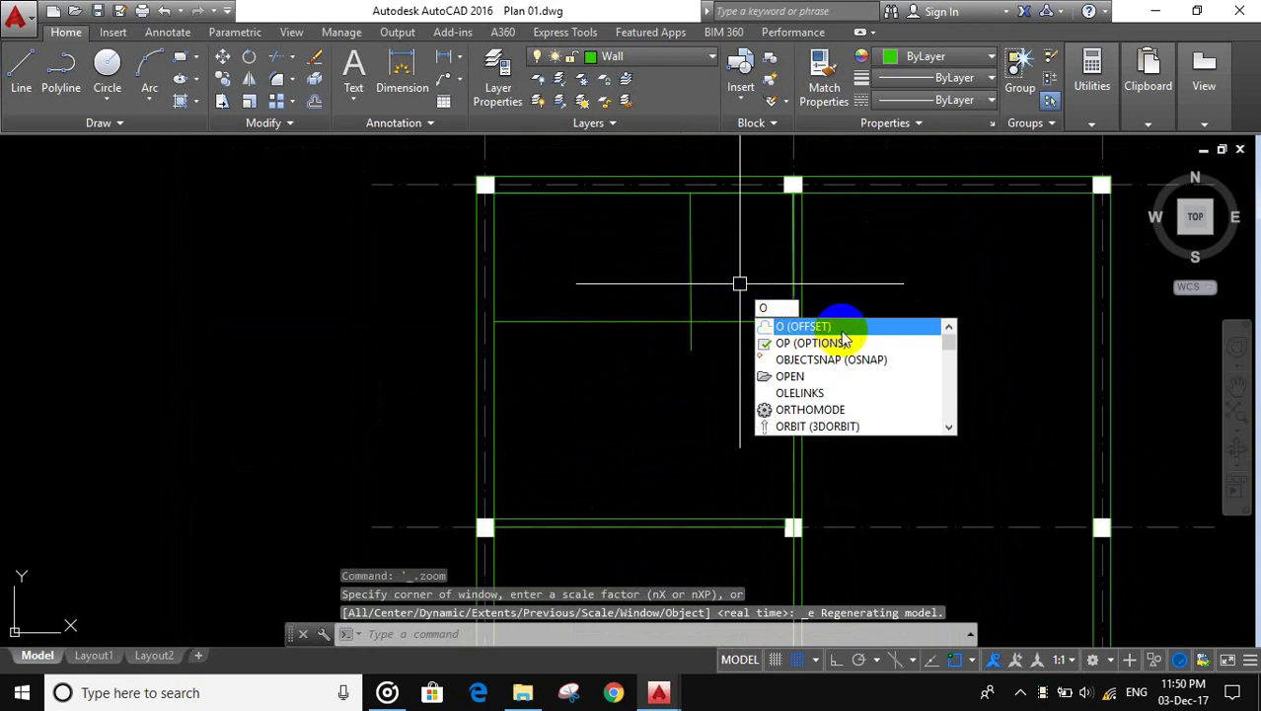
Step: Offset the horizontal and vertical partition lines 100 each for wall thickness
click(841, 333)
text(100)
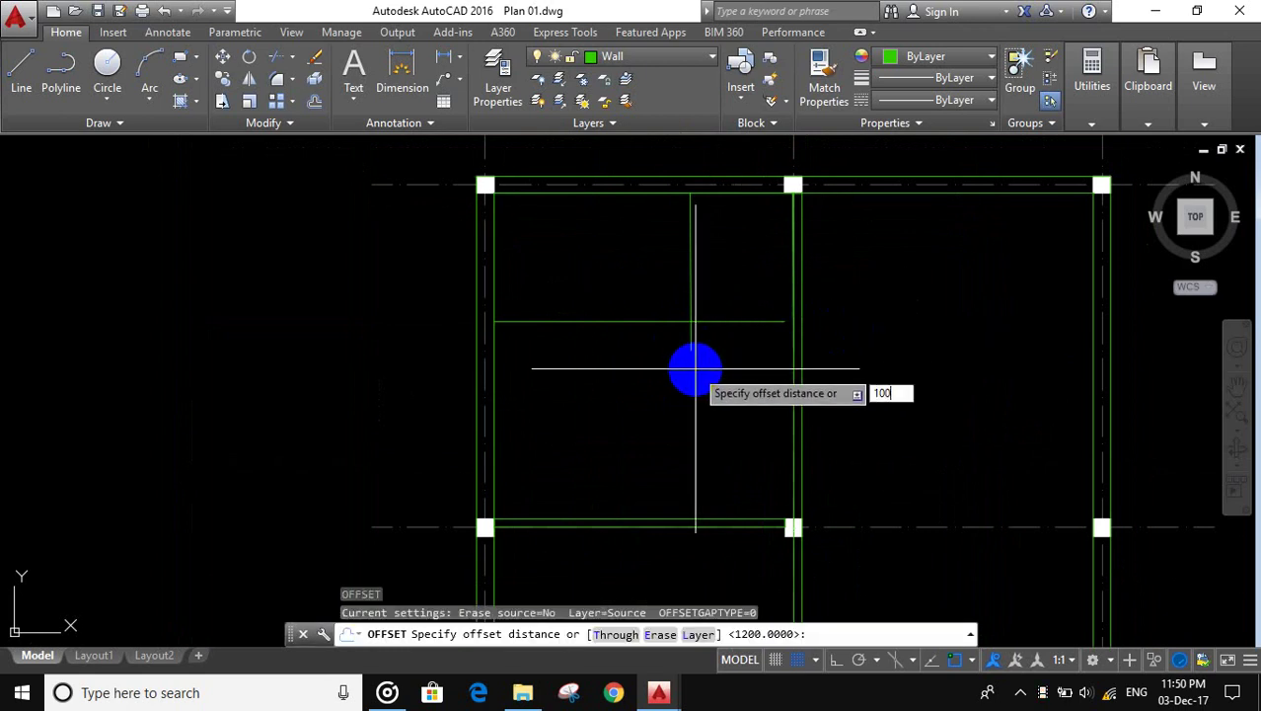
key(Return)
scroll(695, 369, up, 2)
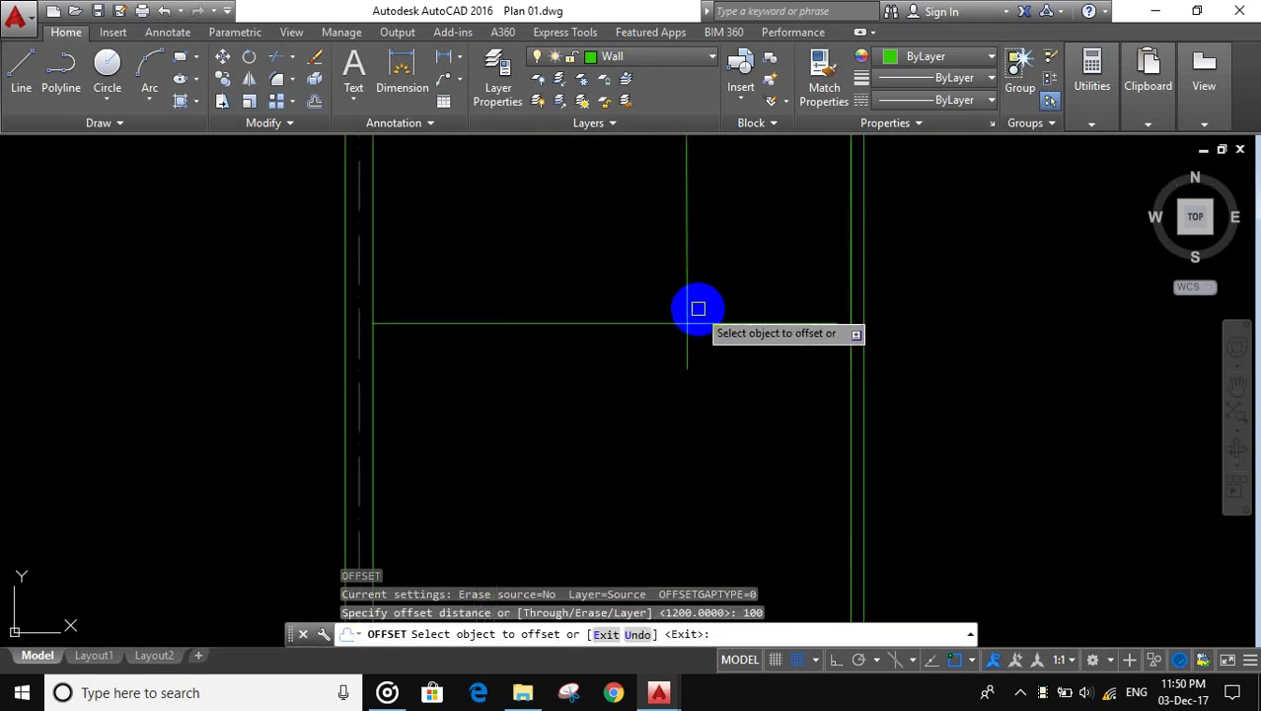
click(690, 315)
click(724, 313)
click(642, 325)
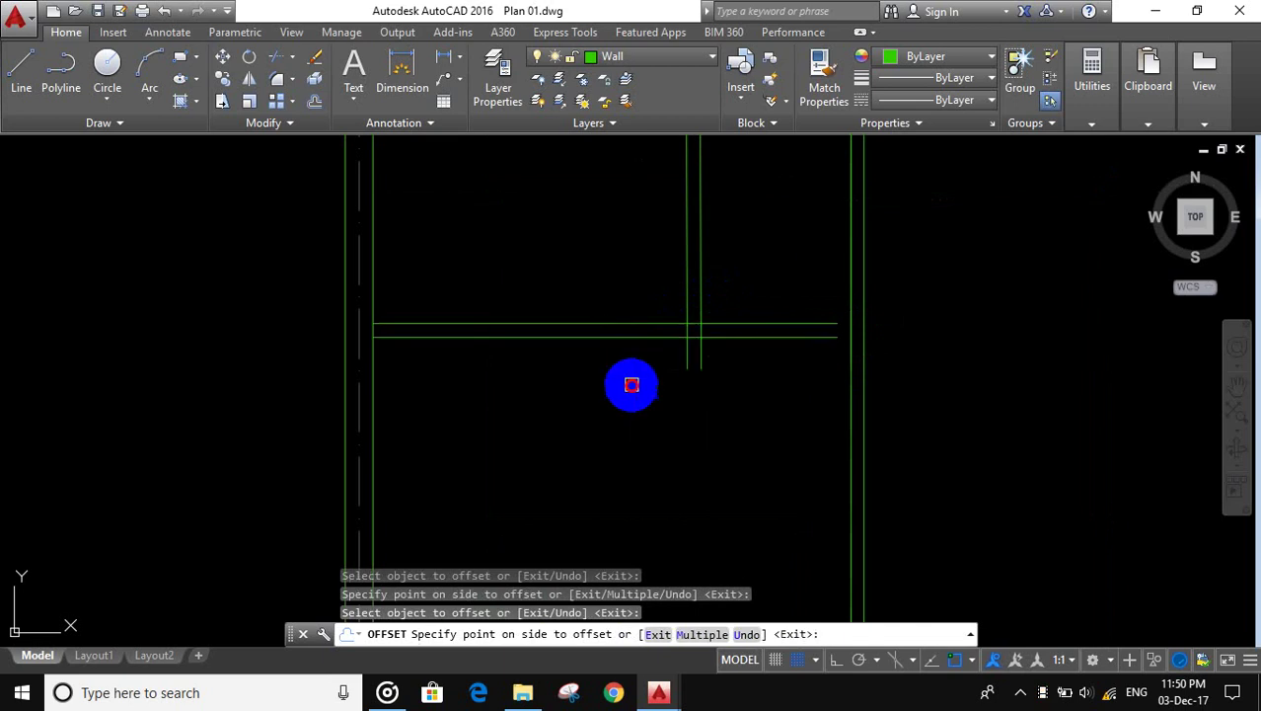
click(632, 373)
key(Escape)
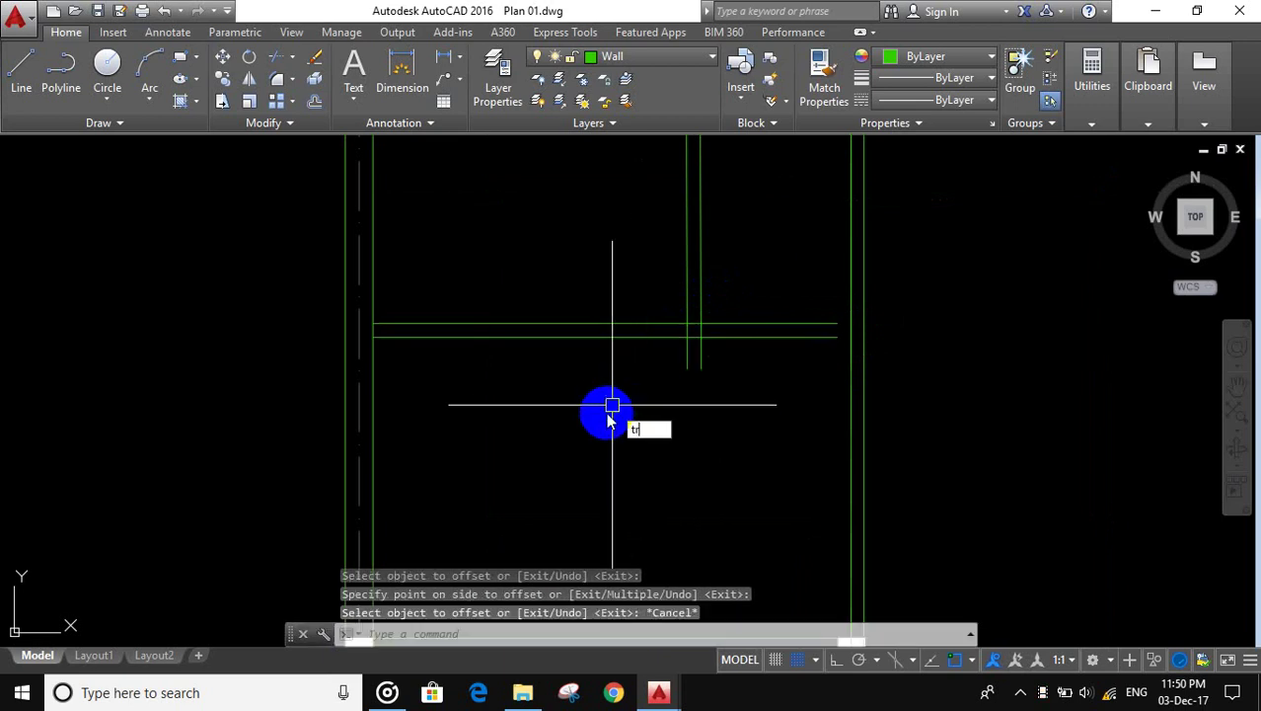
Step: Trim the overhanging line ends at the partition corner
click(698, 449)
key(Return)
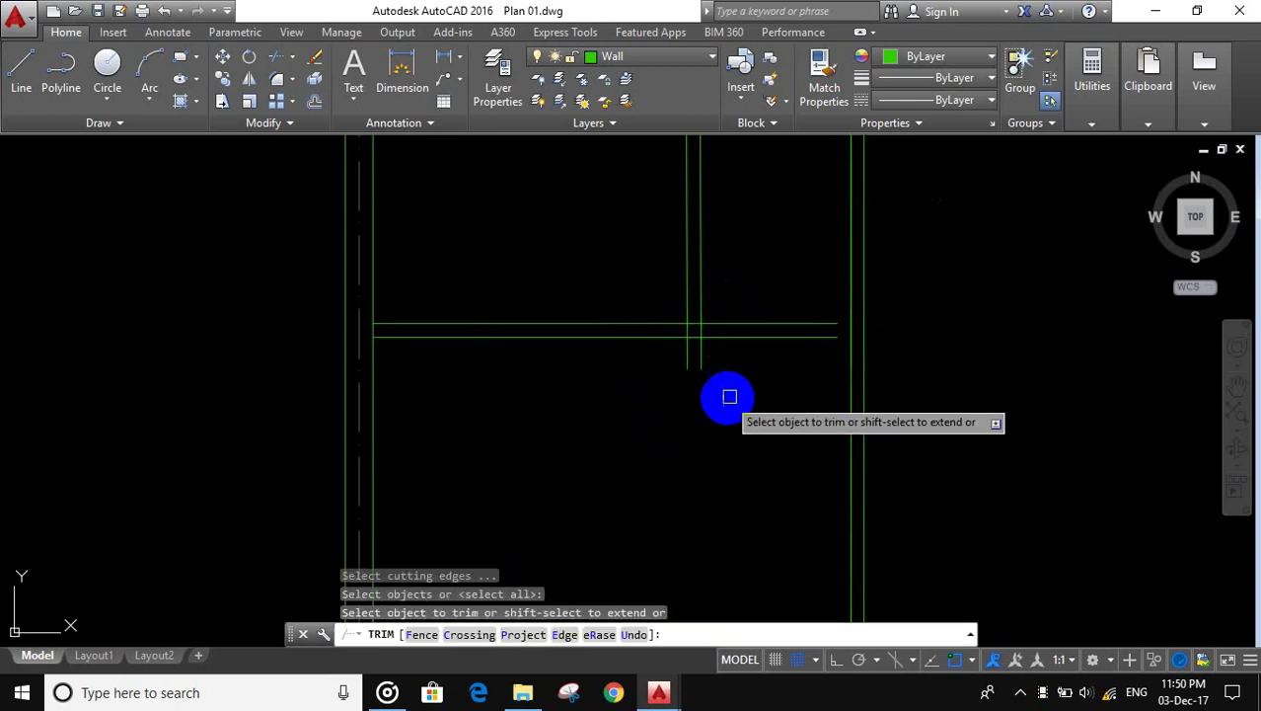
click(756, 365)
click(736, 312)
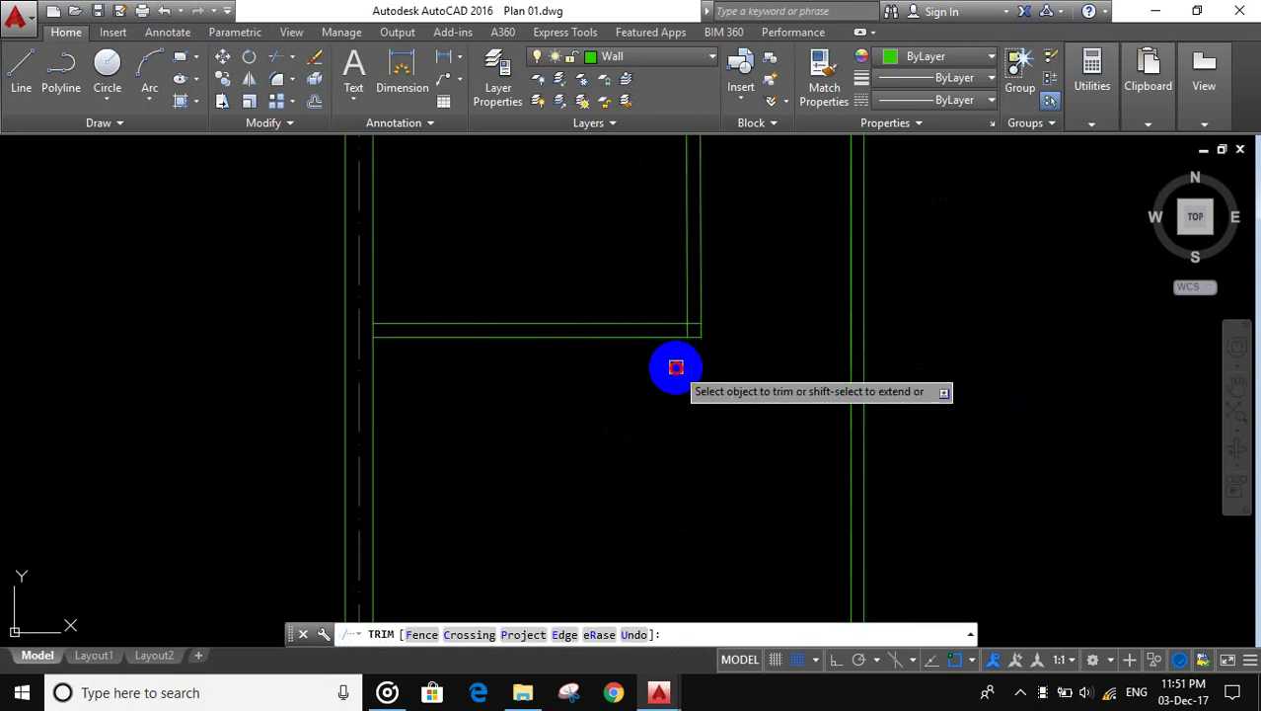
scroll(681, 355, up, 6)
scroll(661, 375, down, 5)
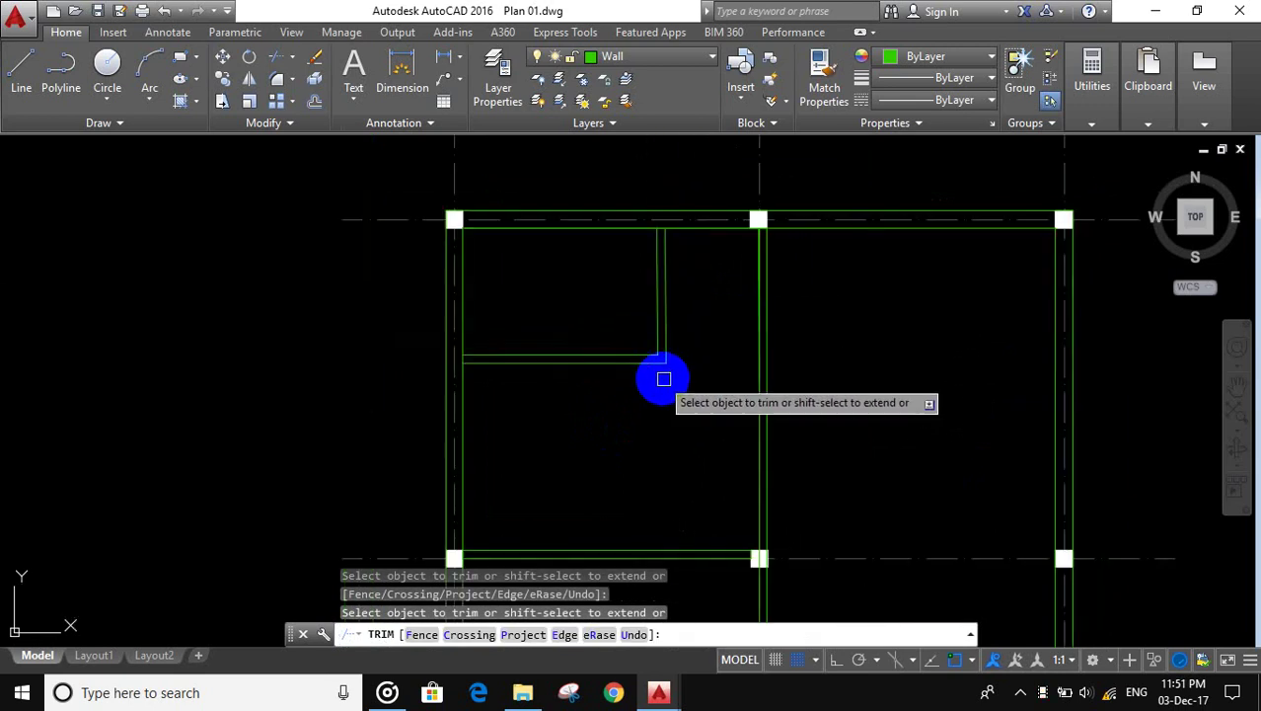
key(Escape)
middle_drag(670, 384, 670, 316)
scroll(684, 359, down, 4)
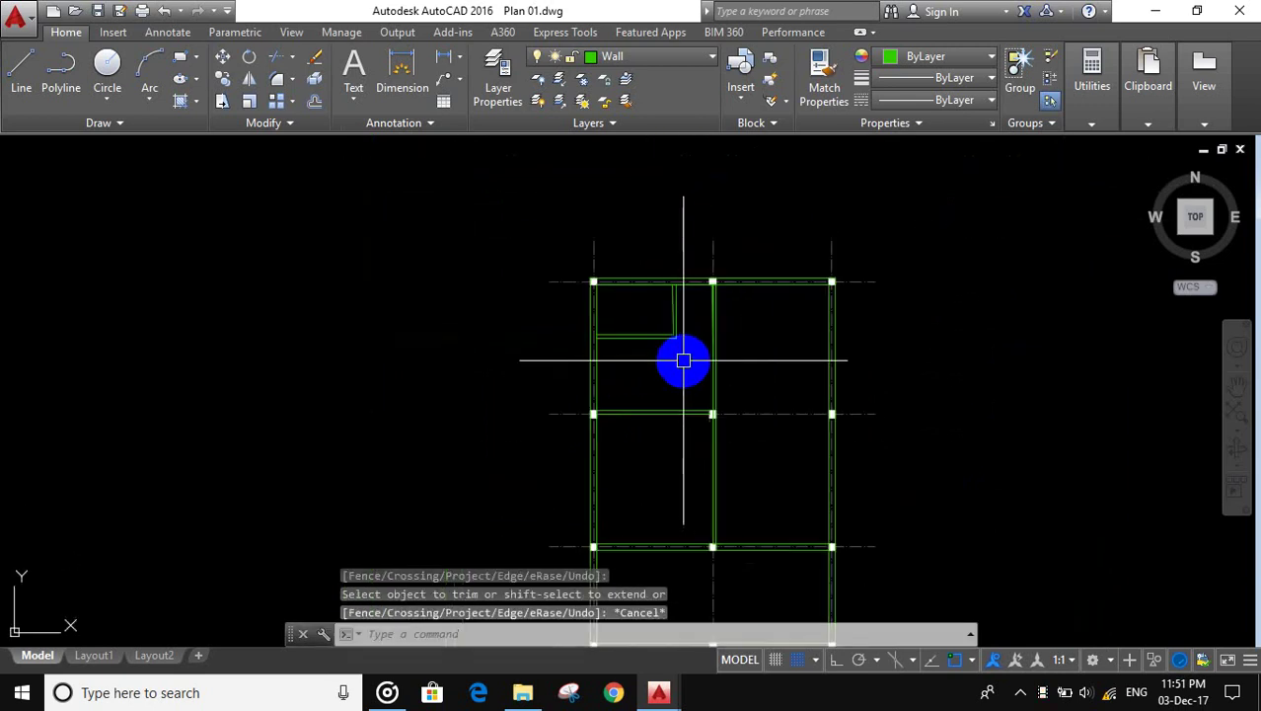
scroll(684, 360, up, 2)
Step: Window-select the four partition lines of the top-left room for copying
text(C)
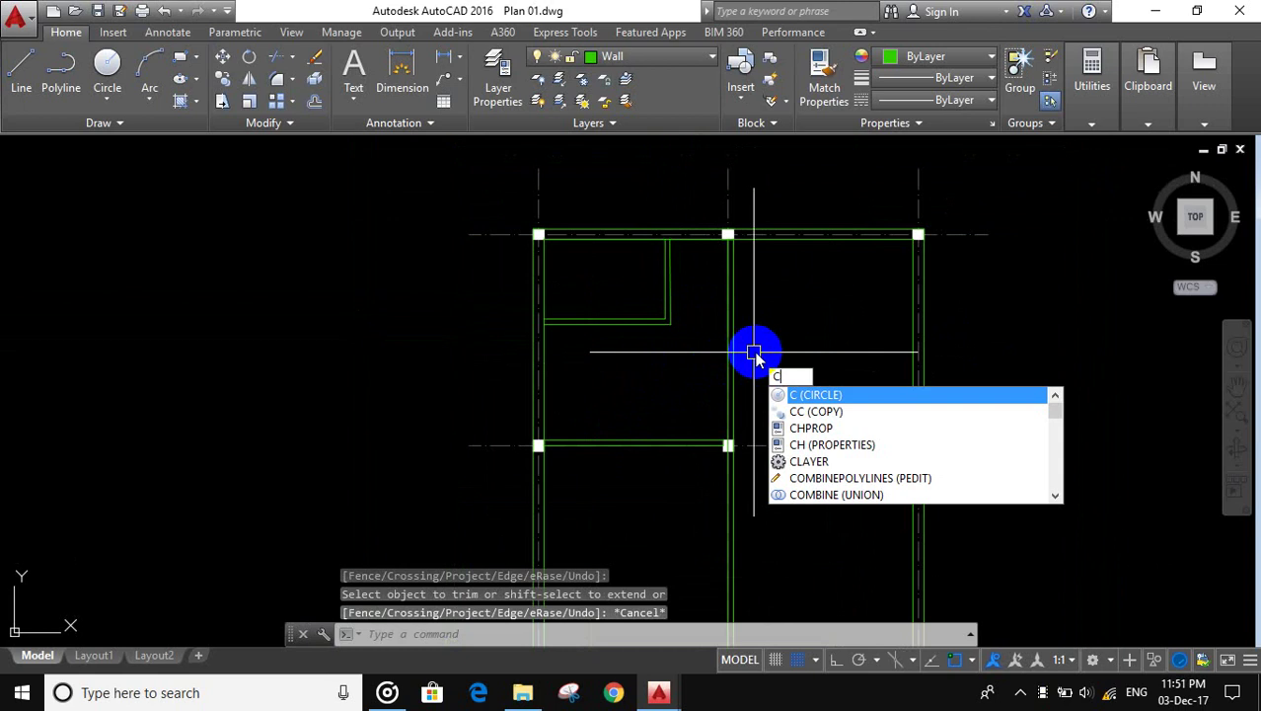
text(O)
click(851, 400)
scroll(677, 345, up, 4)
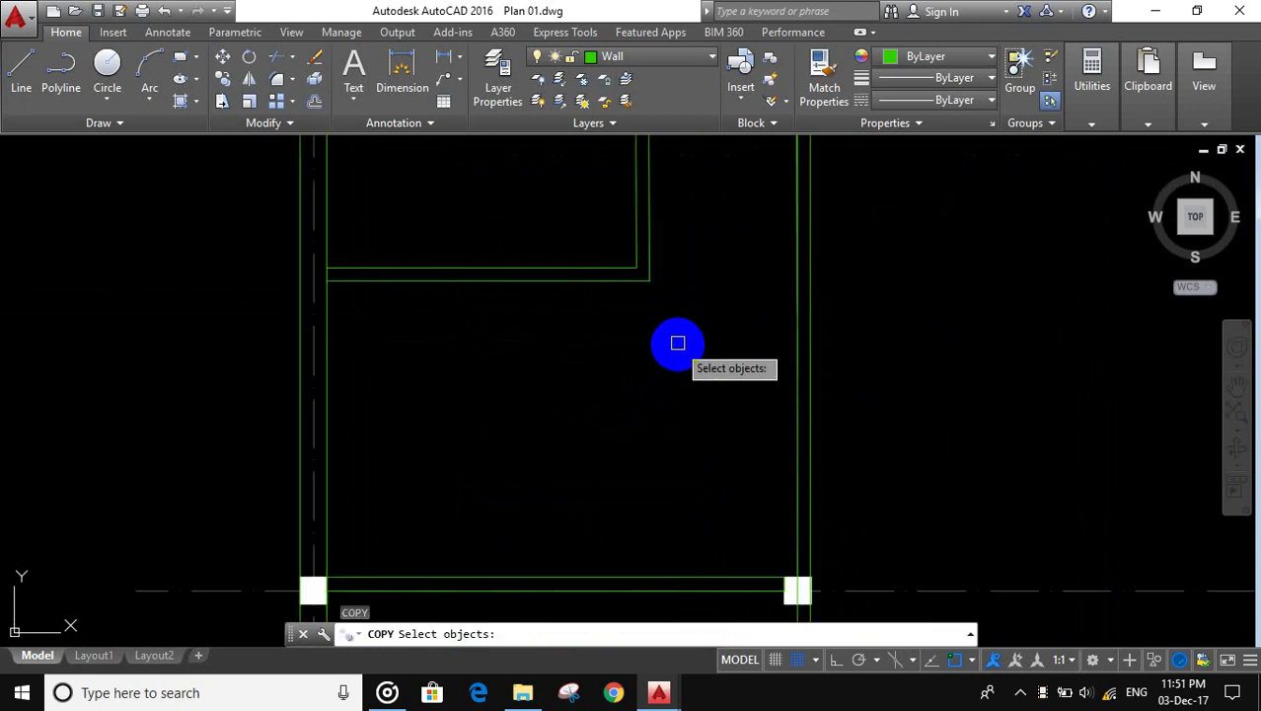
click(676, 344)
click(582, 217)
scroll(583, 317, down, 4)
key(Return)
Step: Place the partition copy from the wall corner into the matching room below
scroll(488, 225, up, 2)
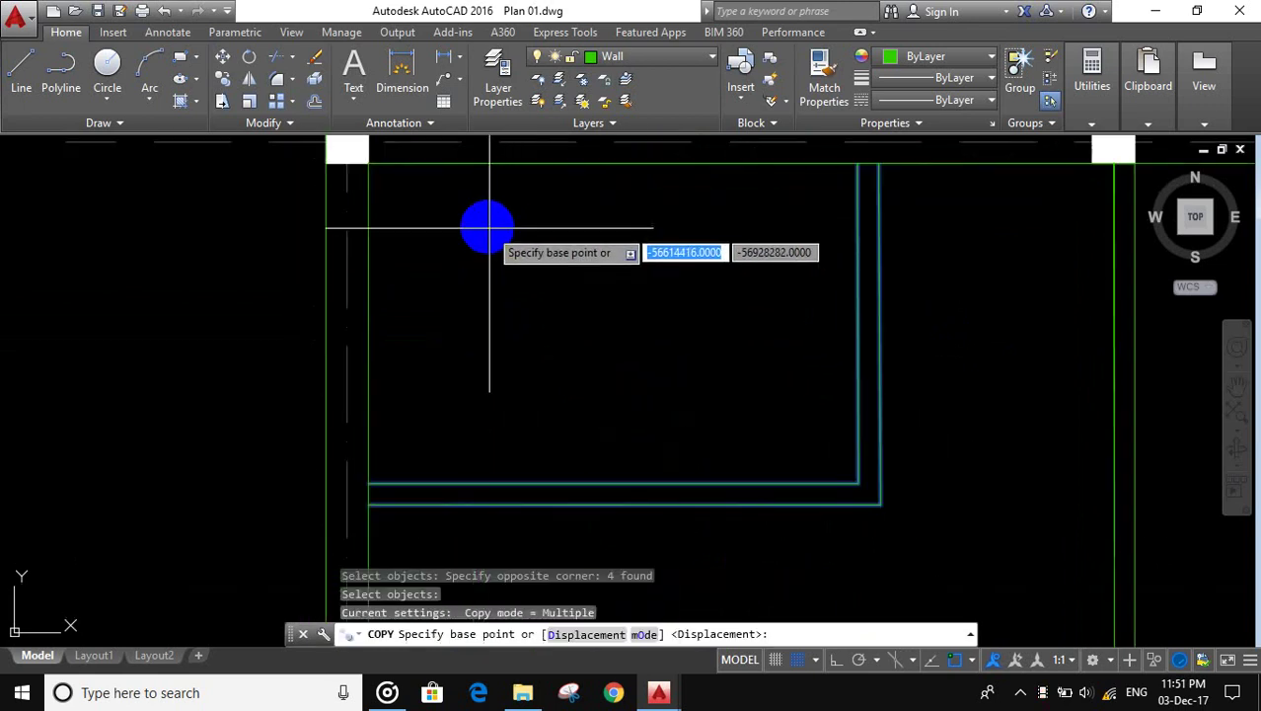
scroll(386, 177, up, 2)
scroll(367, 161, up, 1)
click(367, 161)
scroll(474, 242, down, 5)
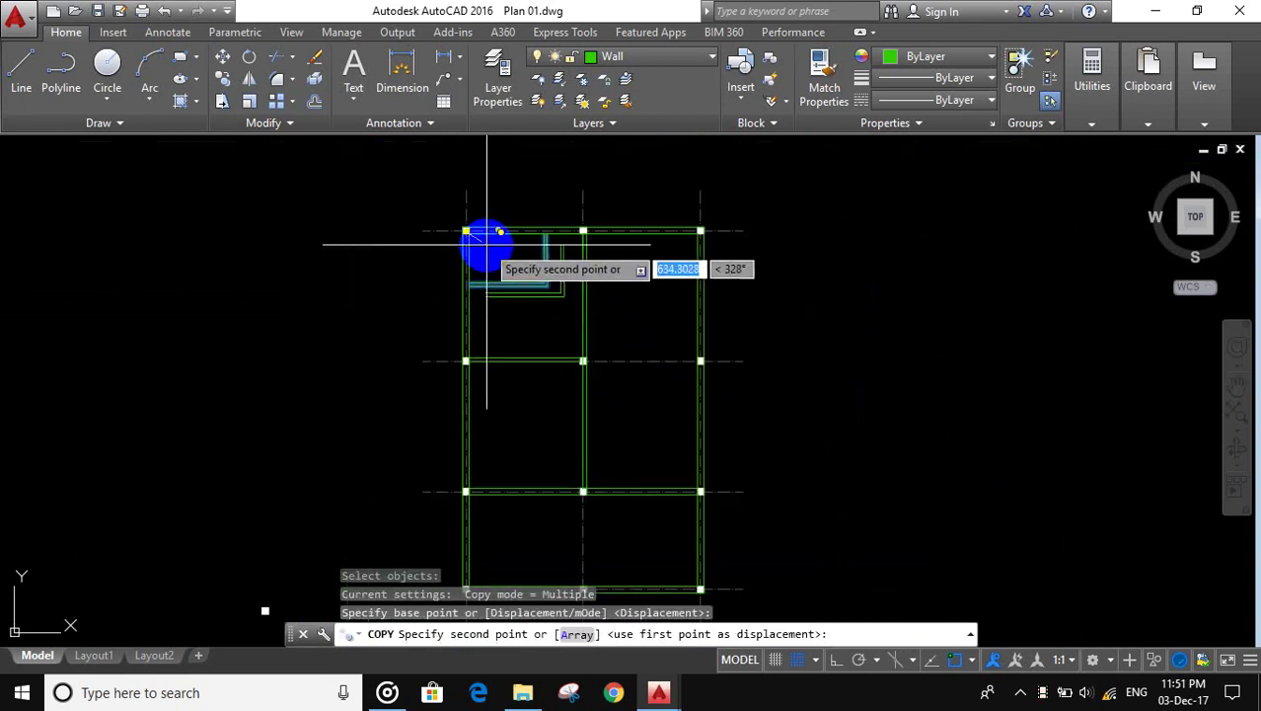
scroll(468, 358, up, 3)
scroll(460, 365, up, 2)
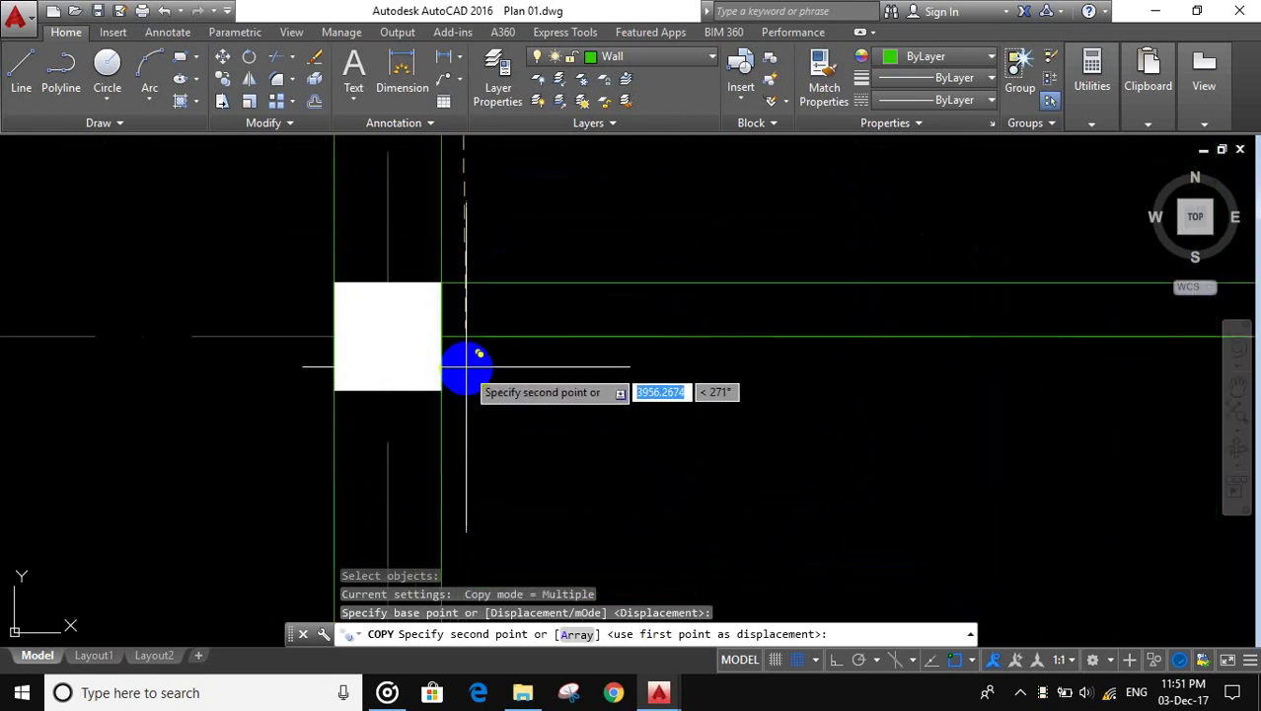
click(470, 350)
key(Return)
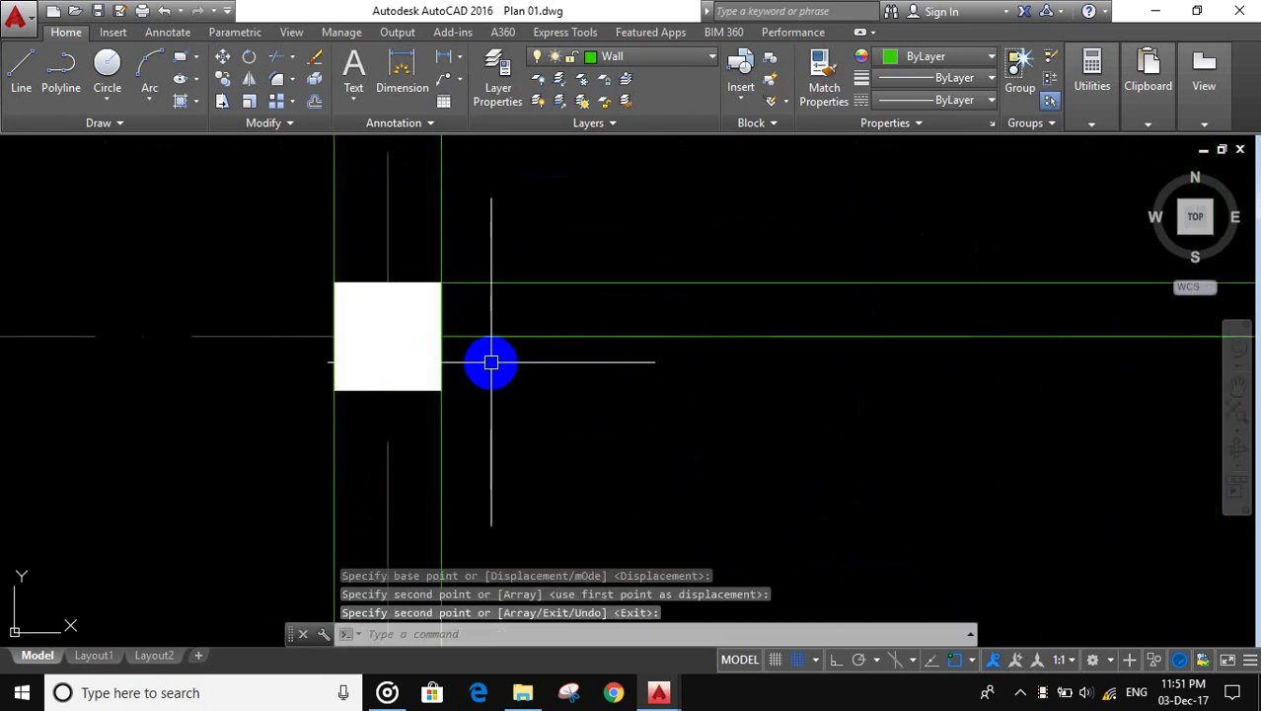
scroll(493, 361, down, 3)
scroll(509, 397, down, 2)
scroll(536, 425, down, 2)
middle_drag(537, 426, 505, 325)
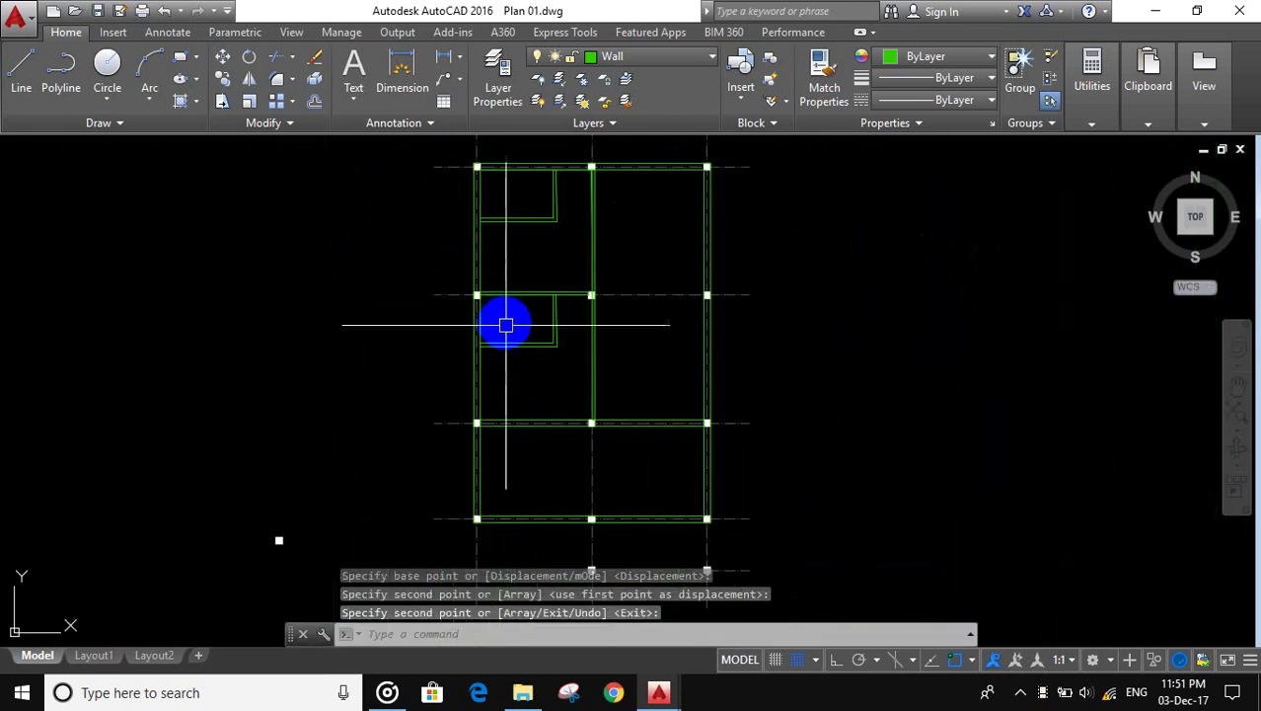
scroll(515, 326, down, 2)
scroll(679, 374, up, 2)
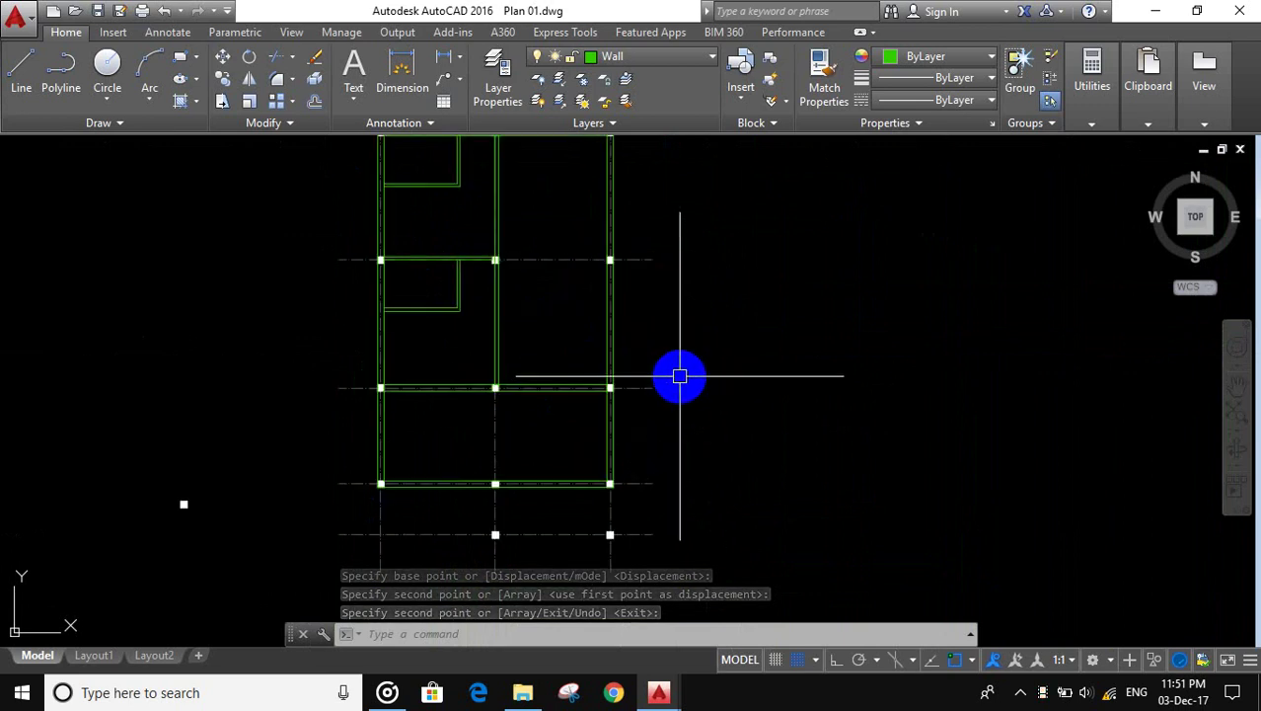
middle_drag(679, 374, 749, 384)
Step: Make Door the current layer
click(666, 56)
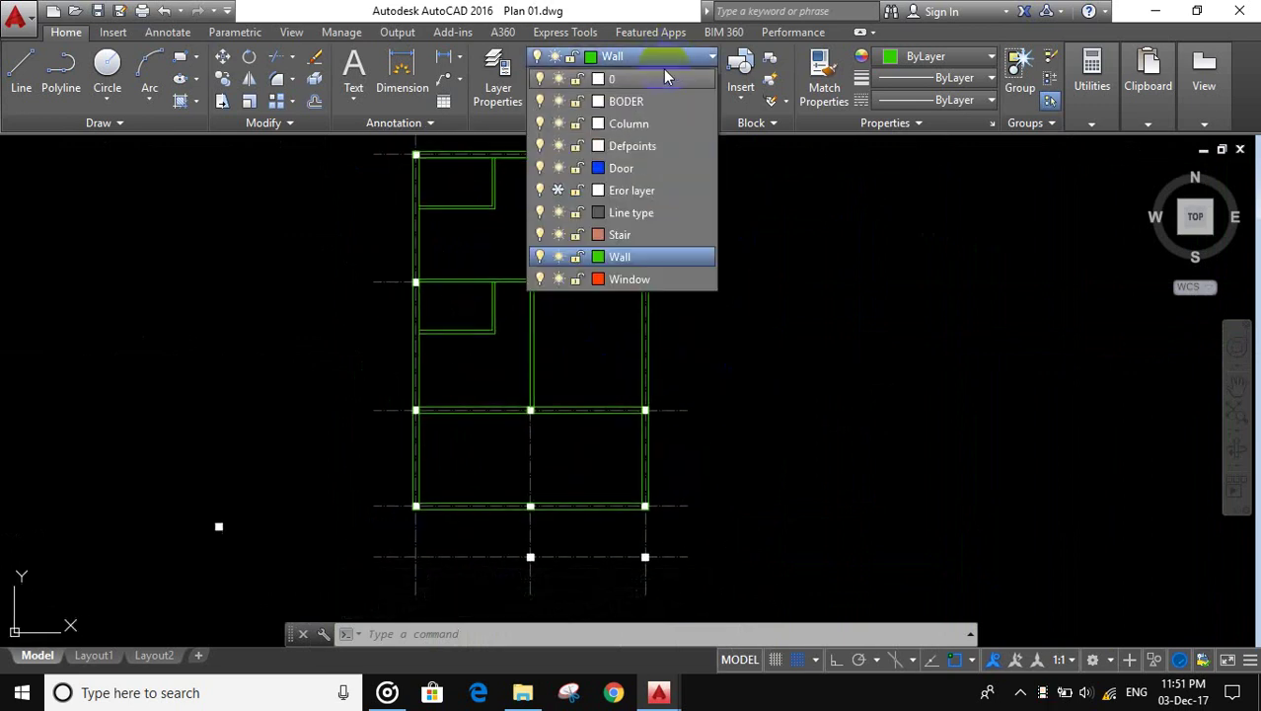
click(663, 173)
scroll(690, 316, down, 3)
scroll(710, 364, up, 3)
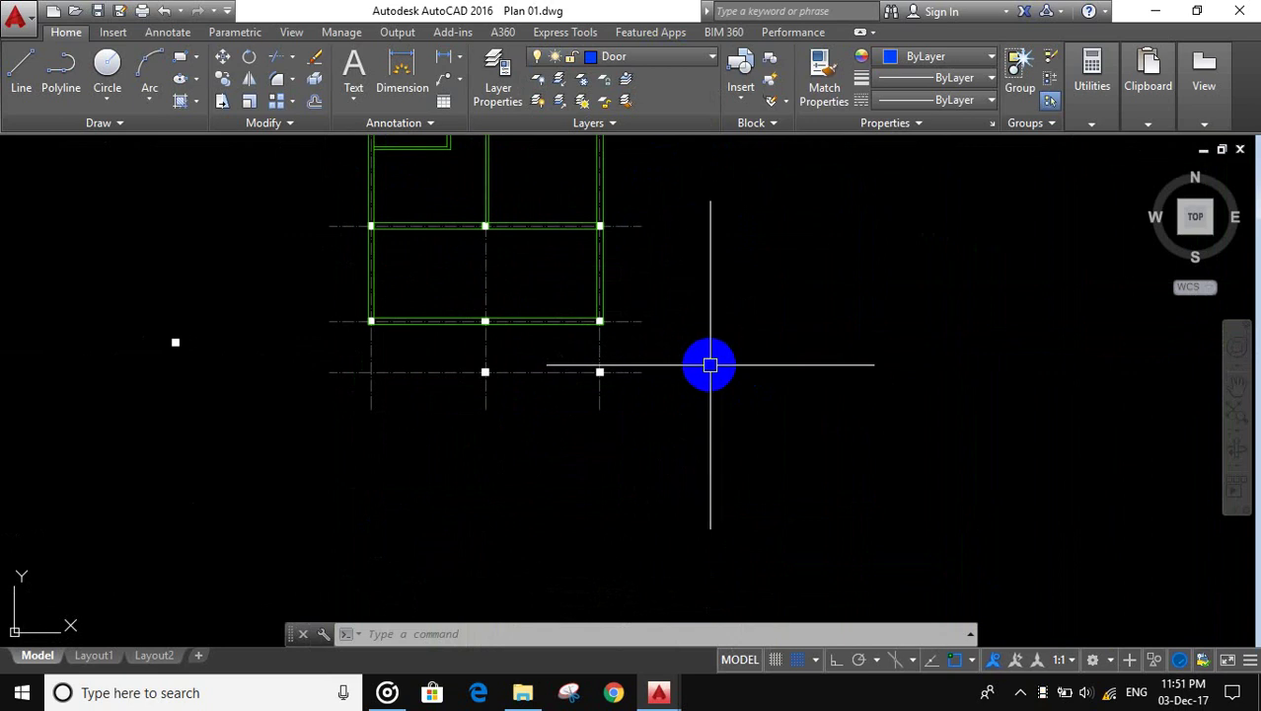
Step: Draw a 1200-long vertical line in empty space beside the plan
text(l)
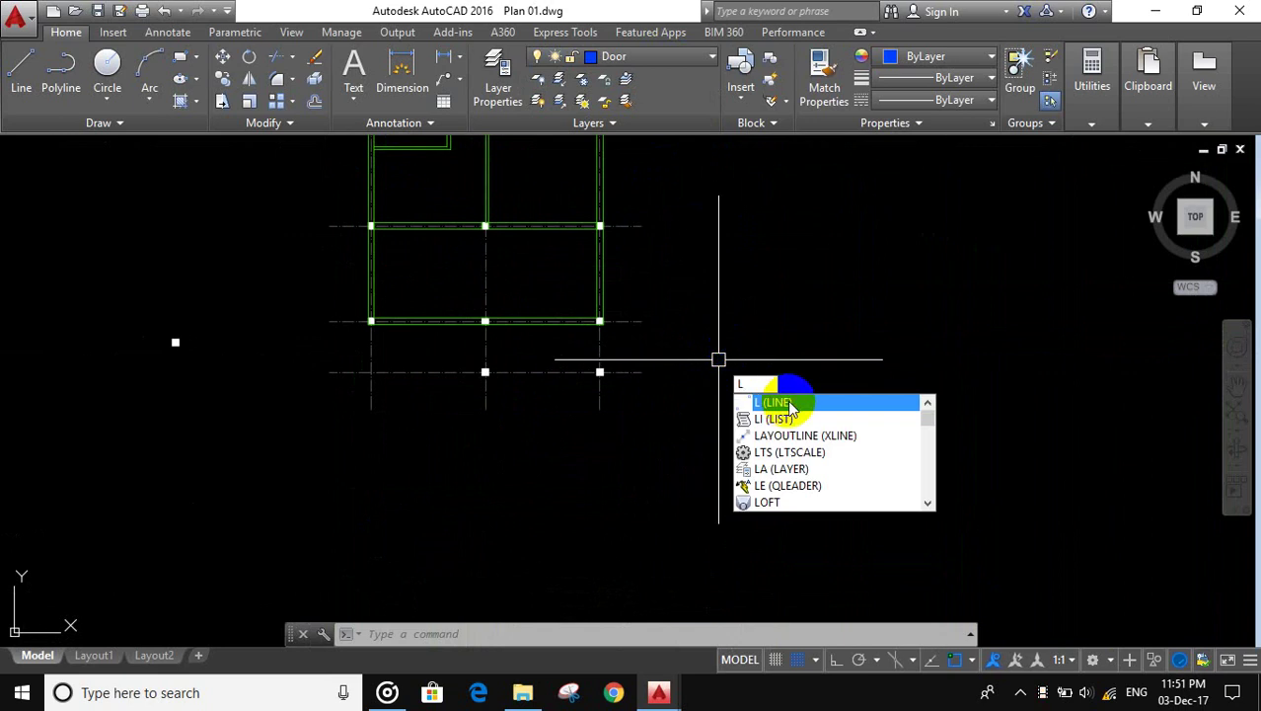
click(779, 402)
click(746, 352)
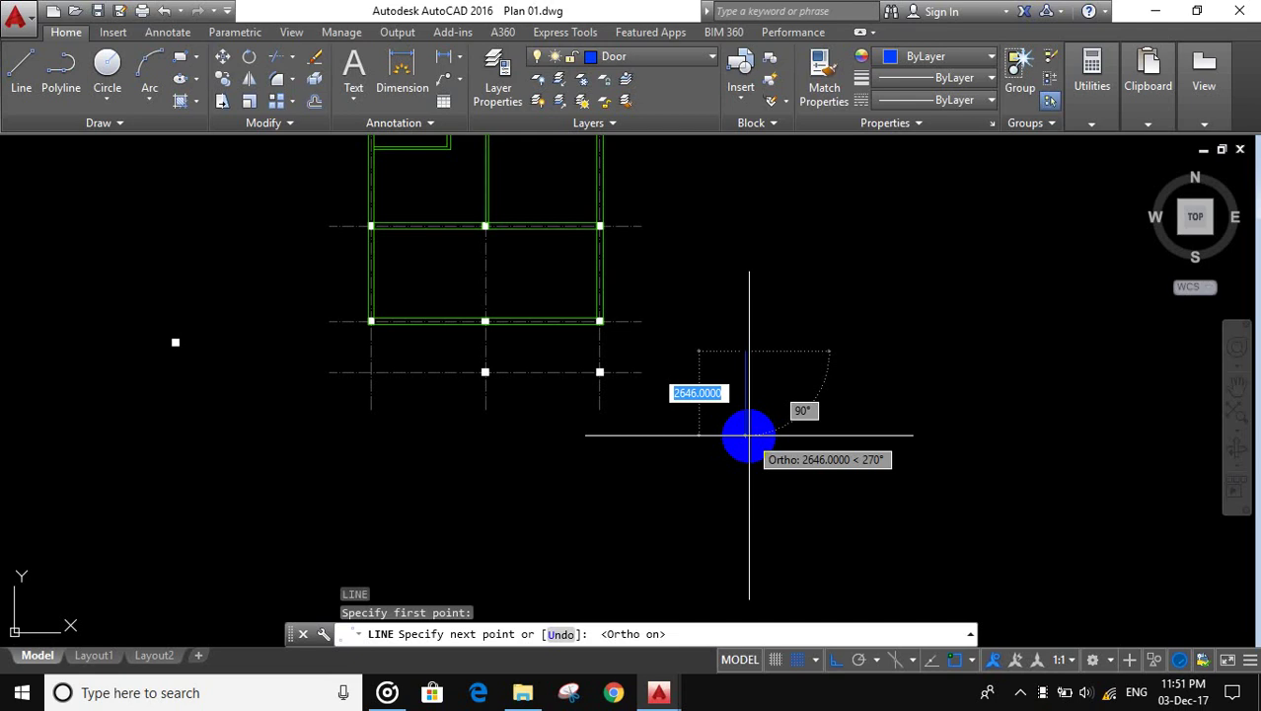
key(Return)
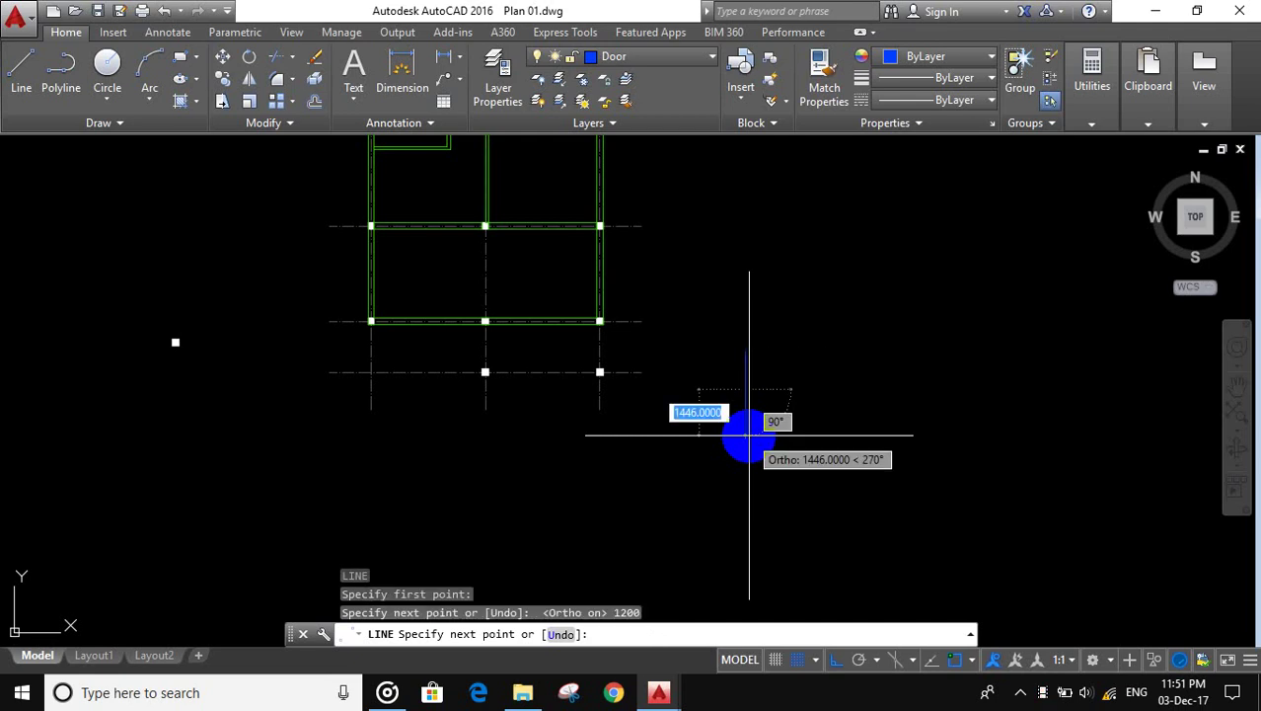
key(Return)
scroll(780, 386, up, 2)
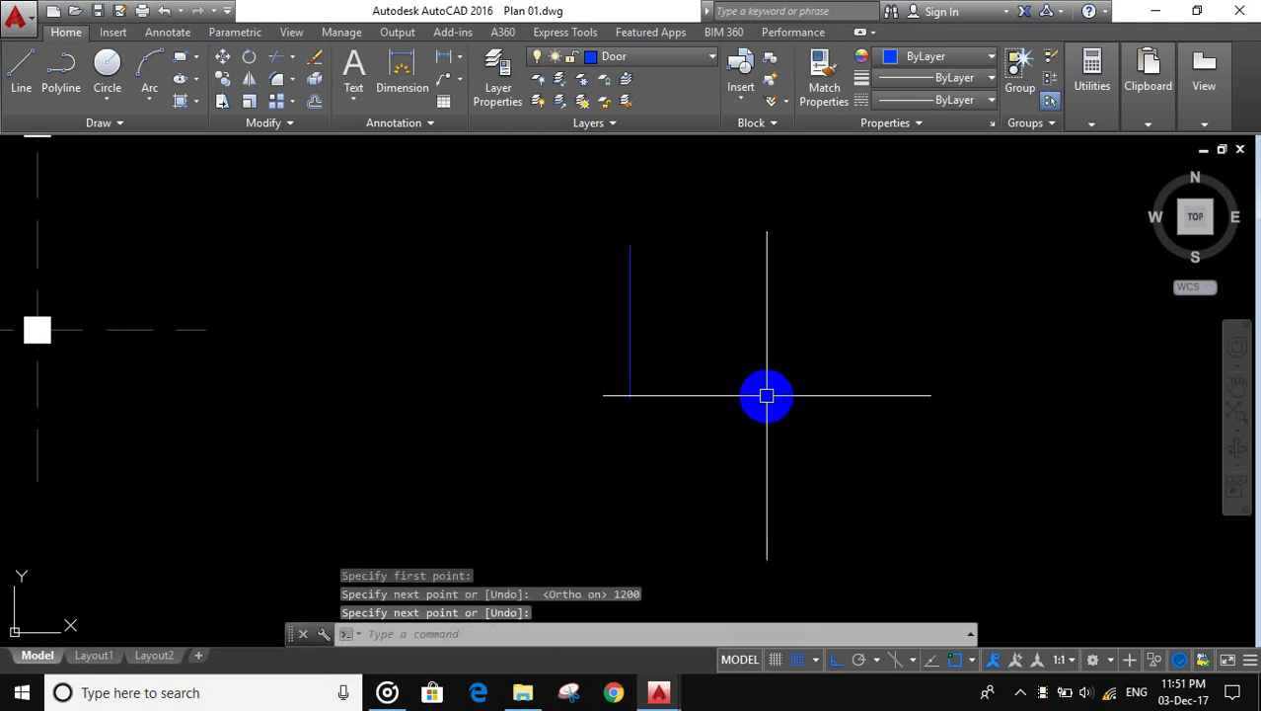
text(O)
Step: Offset the vertical line 50 to the right
click(864, 442)
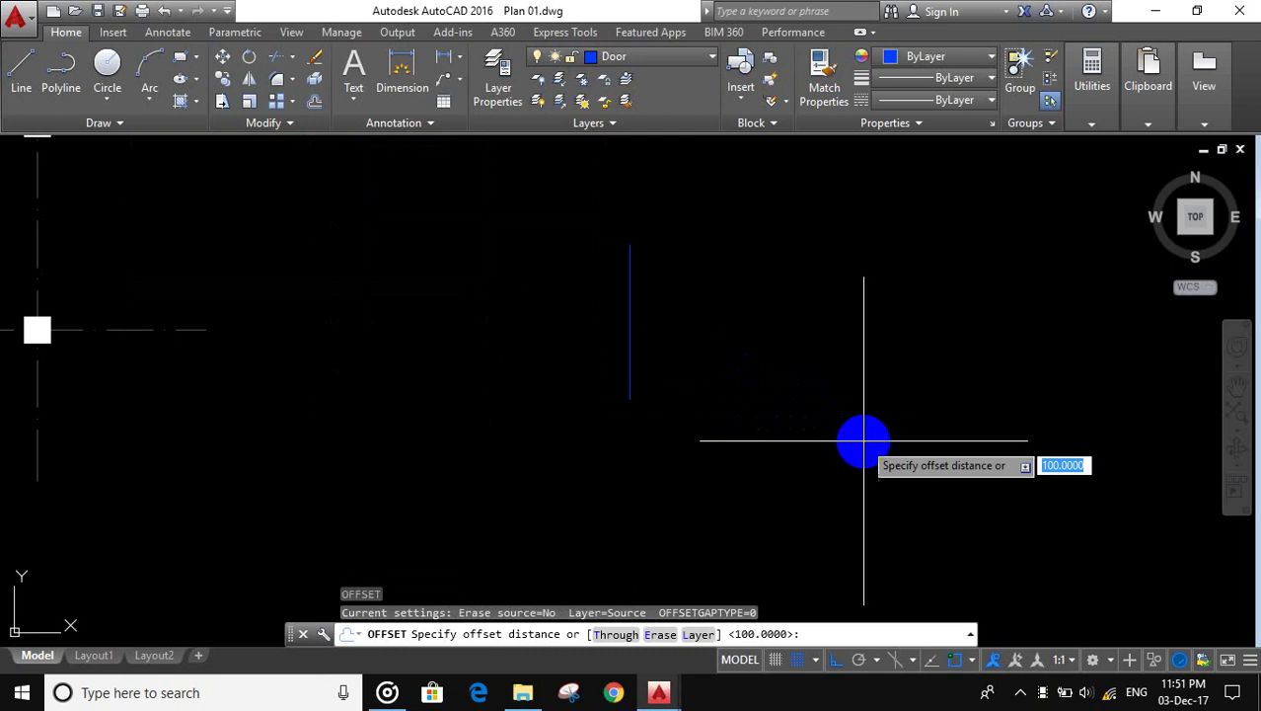
text(50)
key(Return)
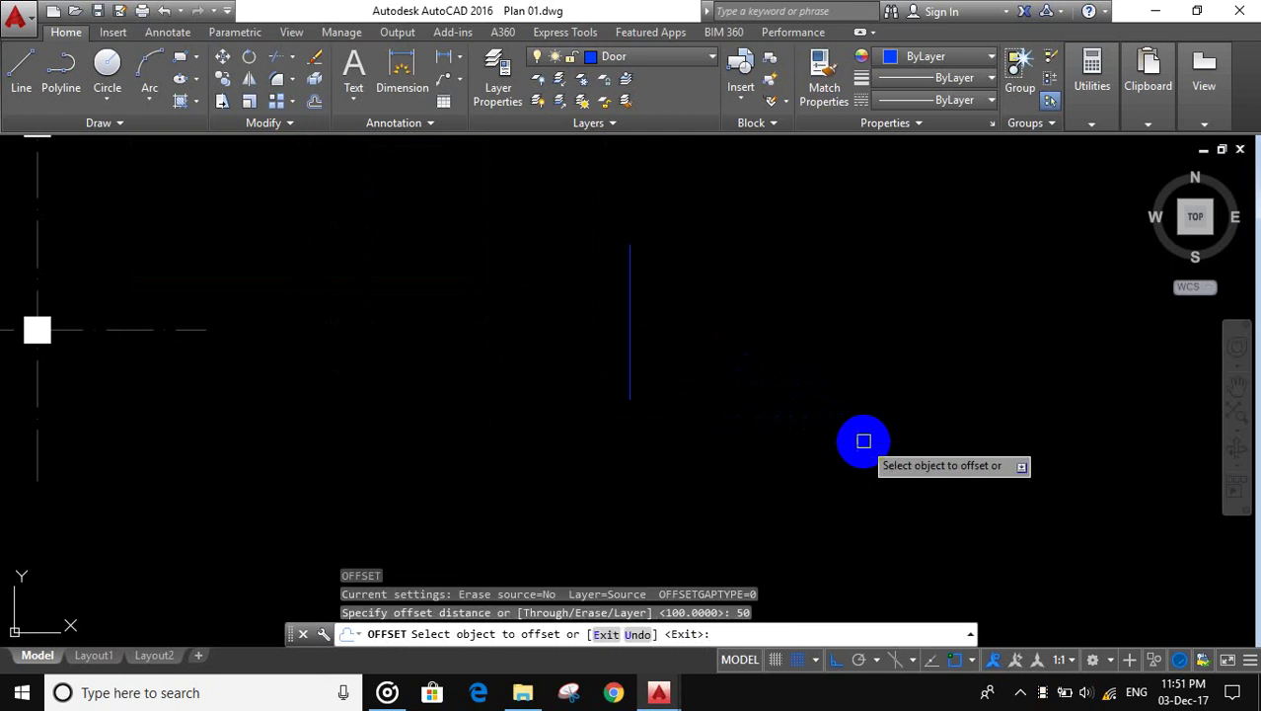
click(631, 313)
click(671, 317)
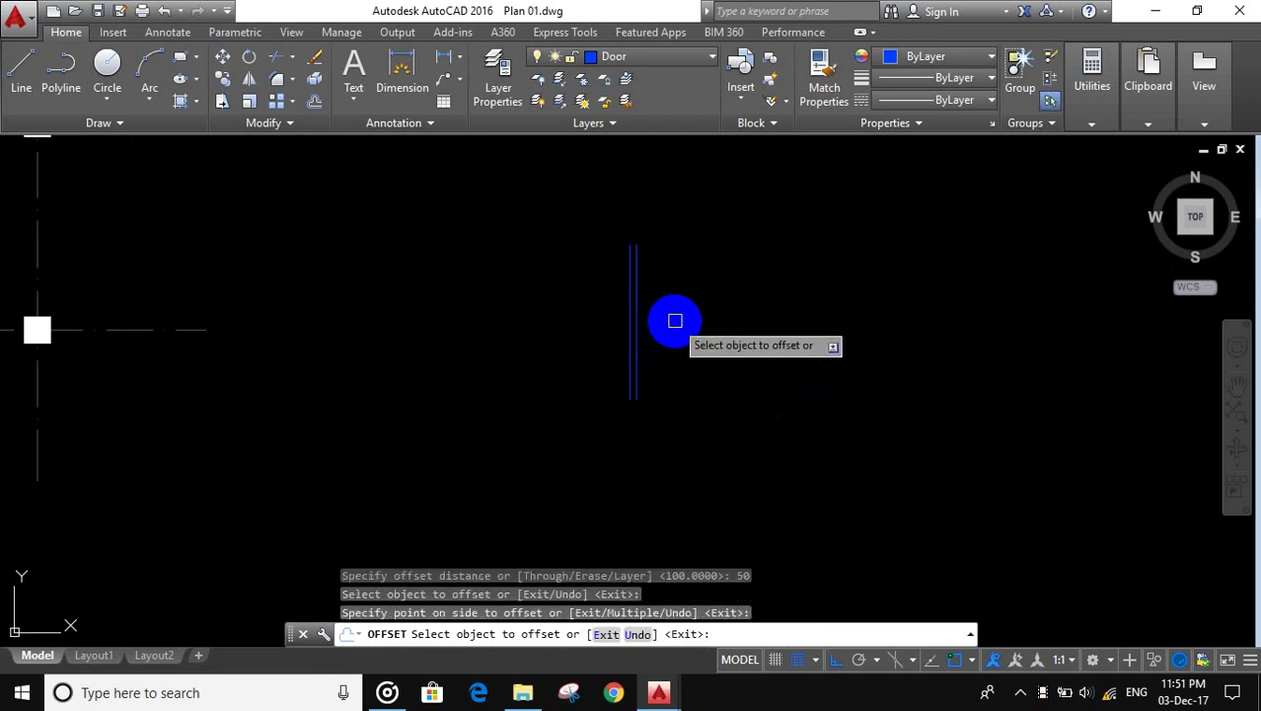
key(Escape)
Step: Close the top and bottom ends of the two parallel lines with short lines
text(l)
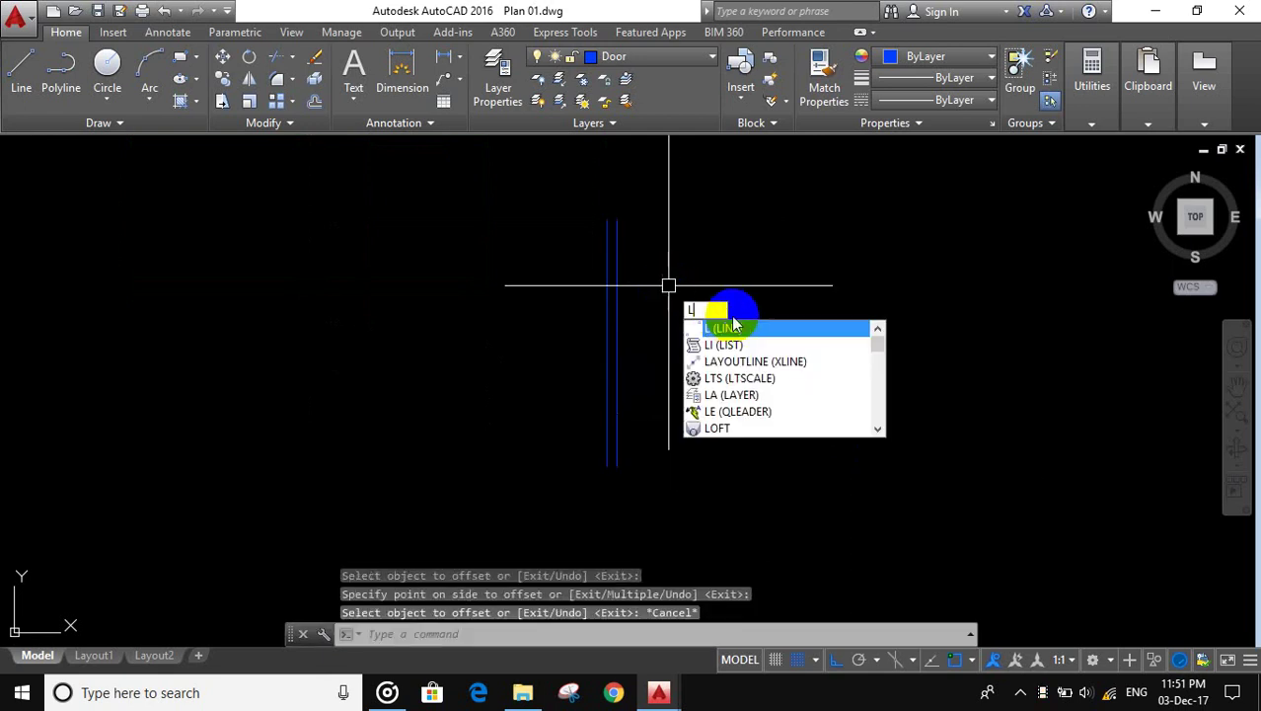
click(762, 328)
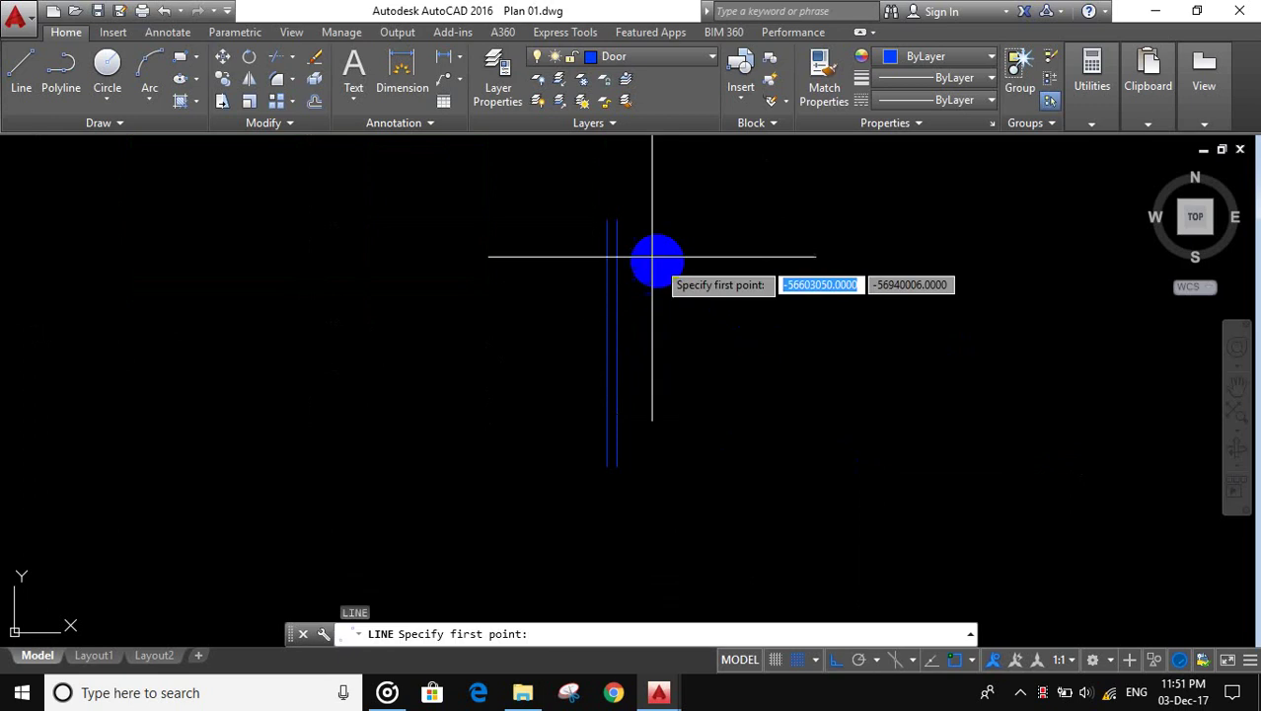
click(587, 208)
click(612, 208)
key(Return)
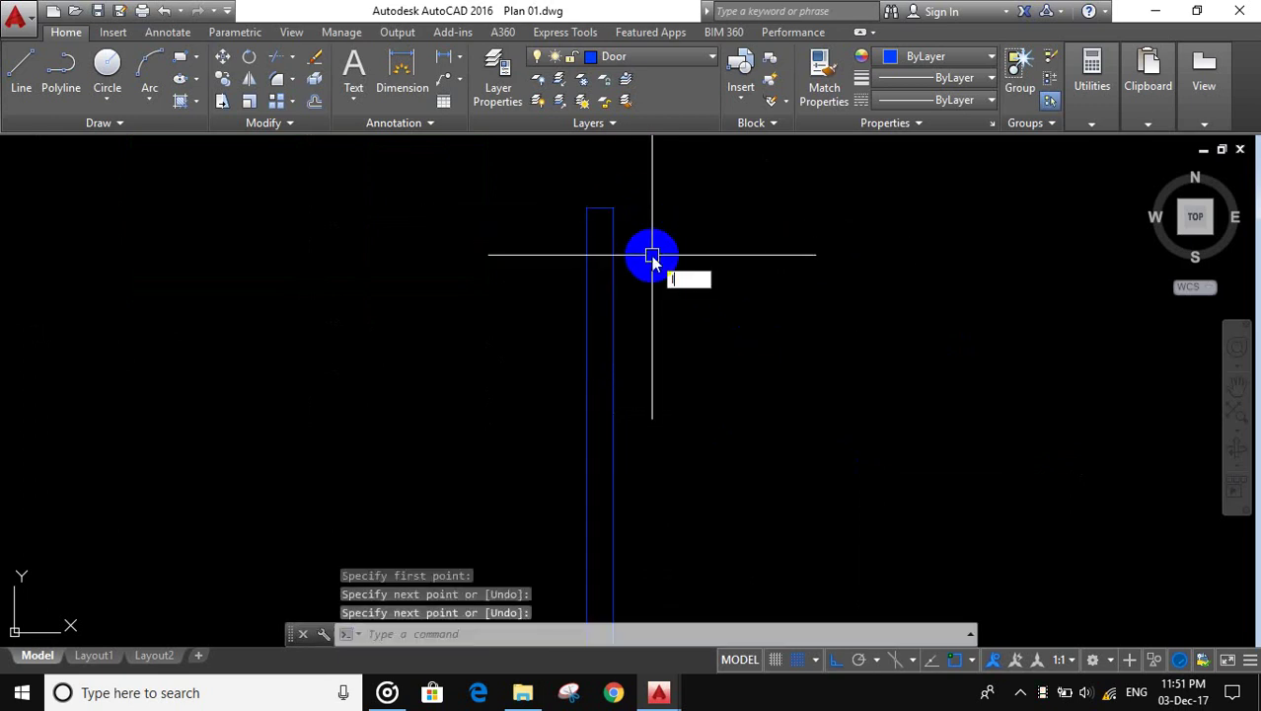
key(Return)
scroll(650, 296, down, 5)
scroll(641, 407, up, 5)
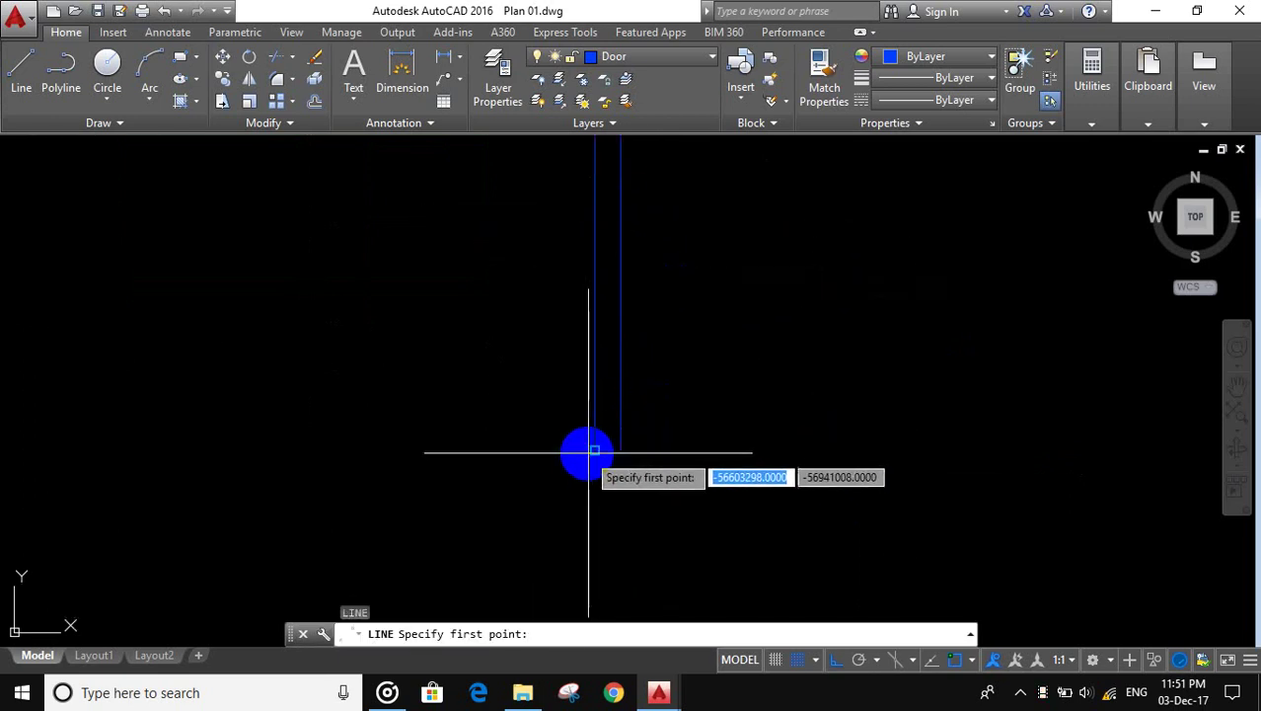
click(593, 451)
click(619, 451)
key(Return)
scroll(678, 478, down, 2)
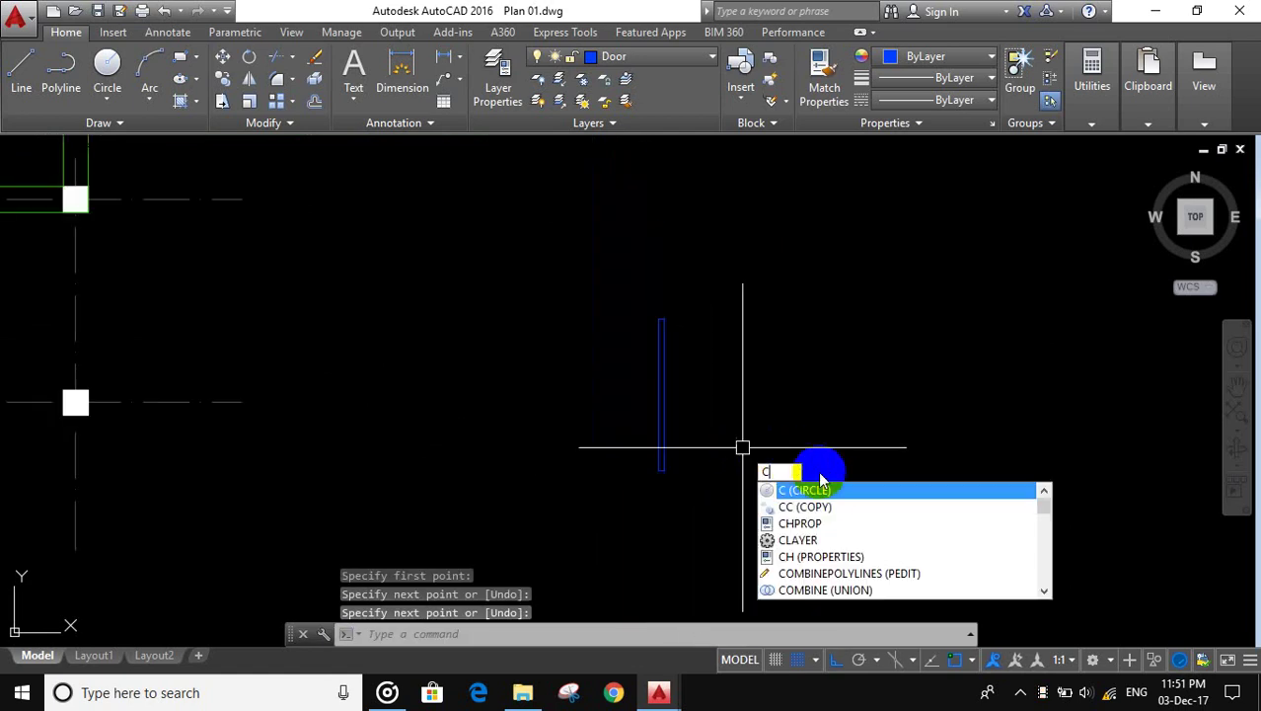
Step: Draw a circle centred at the leaf's base with radius reaching its top
click(839, 492)
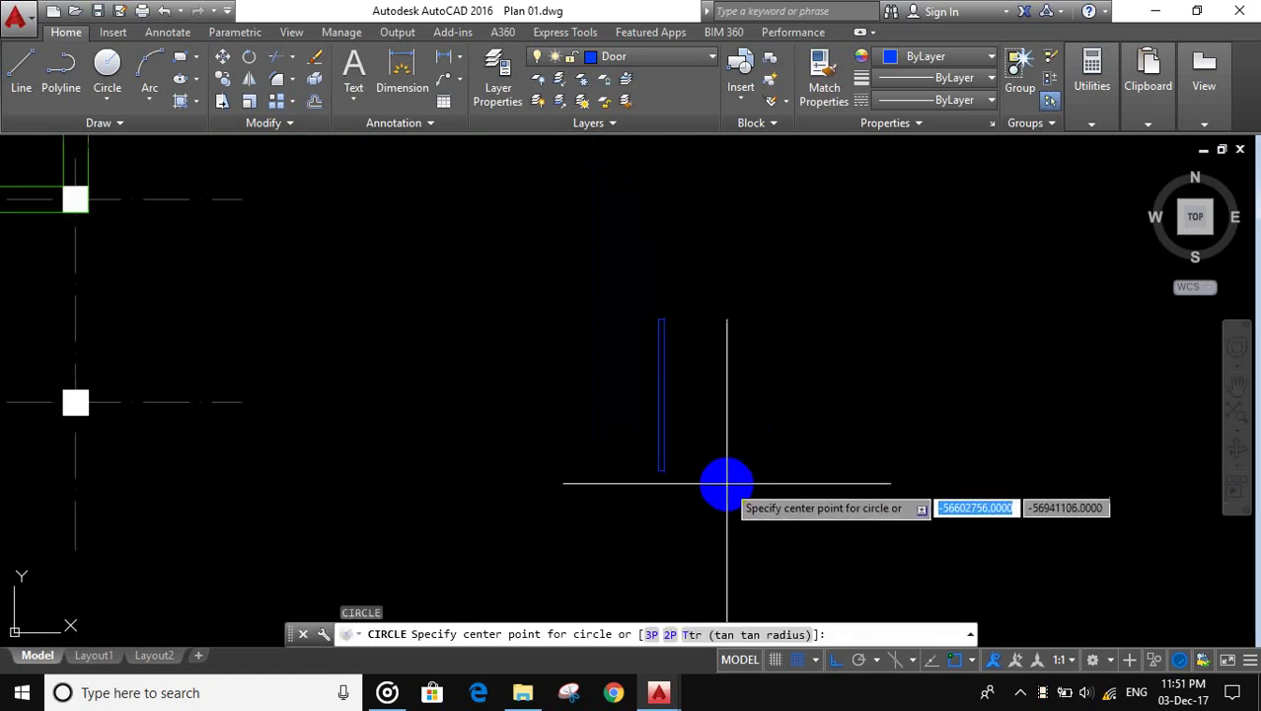
scroll(651, 469, up, 2)
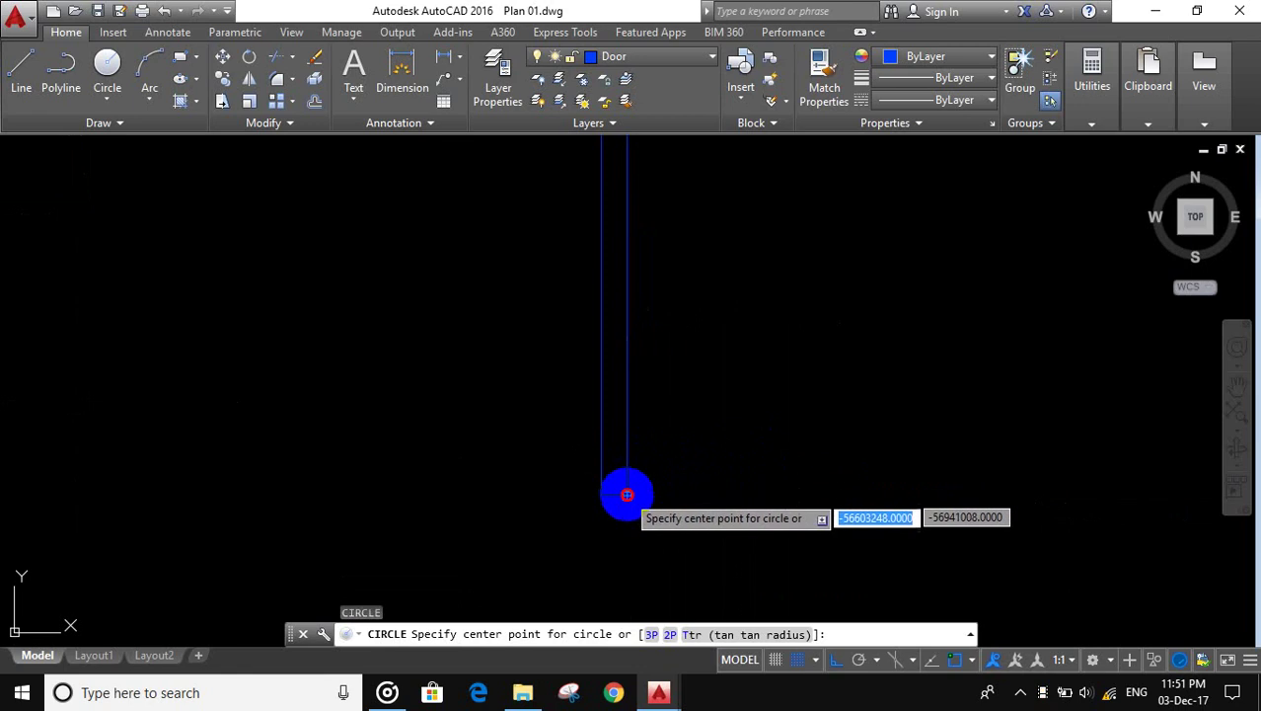
click(625, 484)
scroll(625, 484, down, 3)
scroll(653, 465, up, 5)
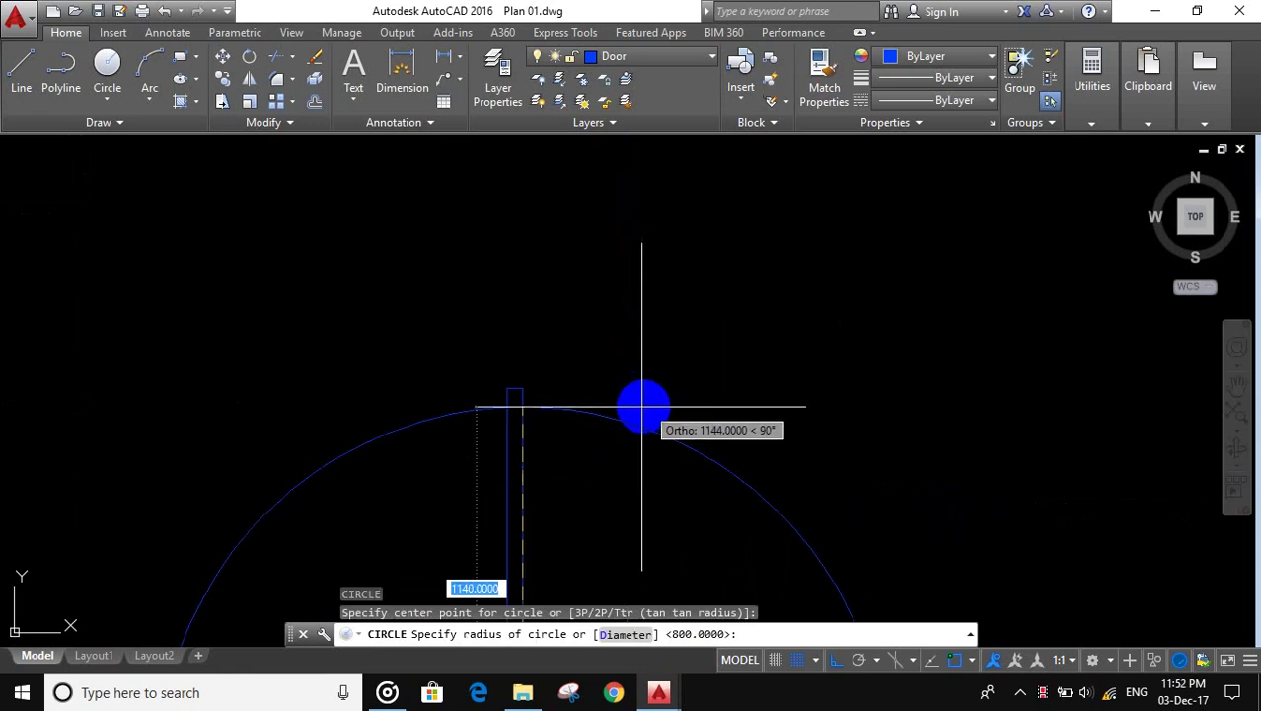
click(523, 388)
key(Return)
scroll(590, 368, down, 8)
key(Escape)
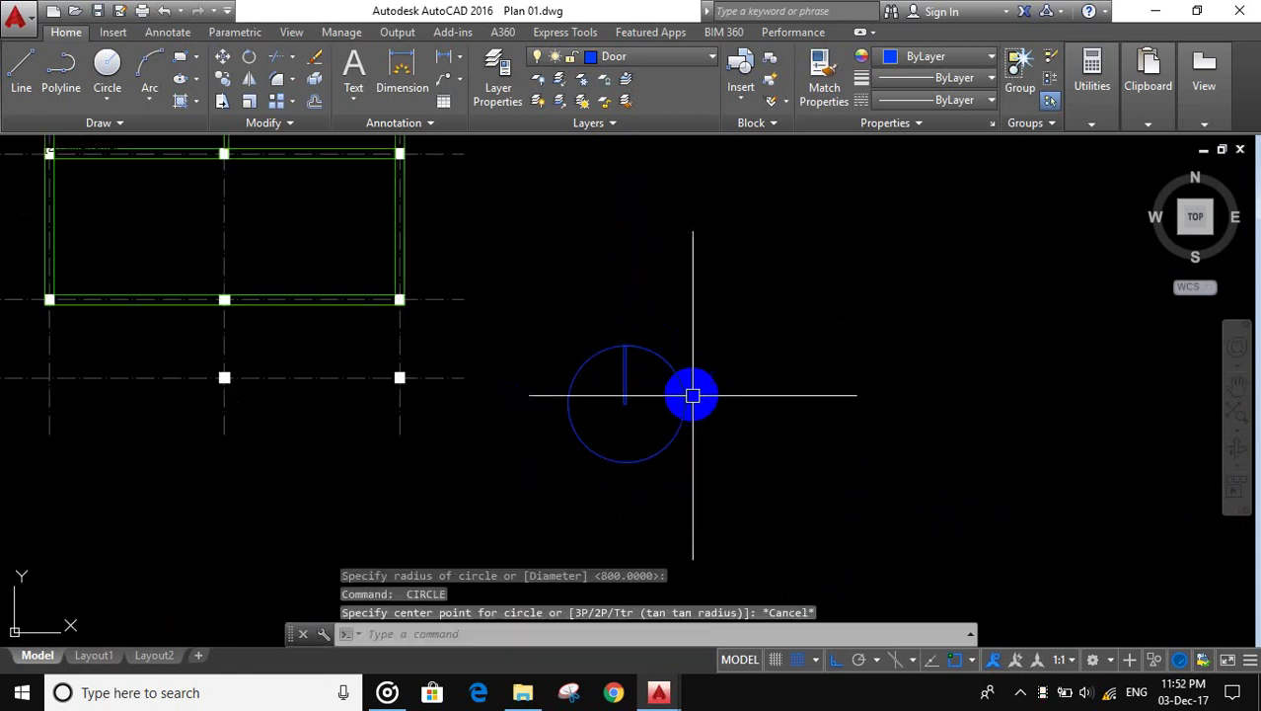
scroll(691, 395, up, 5)
Step: Draw a horizontal line from the leaf's bottom corner to the circle's edge
text(L)
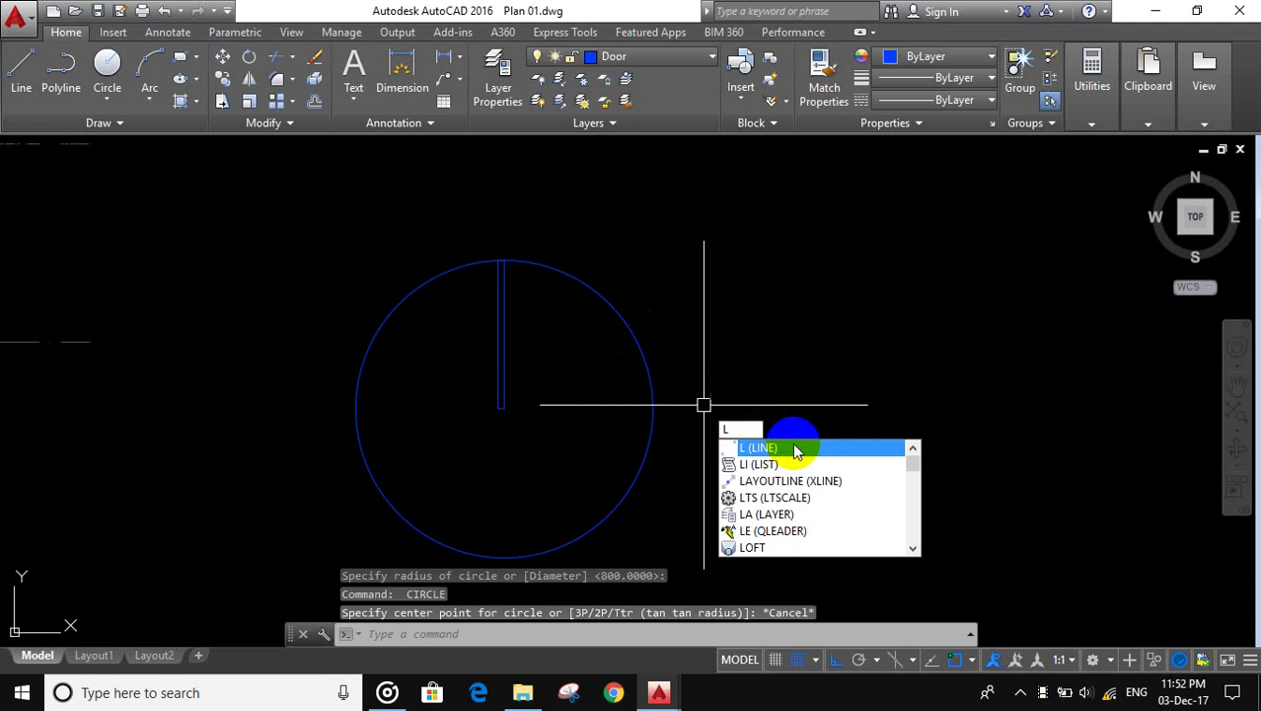
key(Return)
scroll(501, 436, up, 3)
click(503, 403)
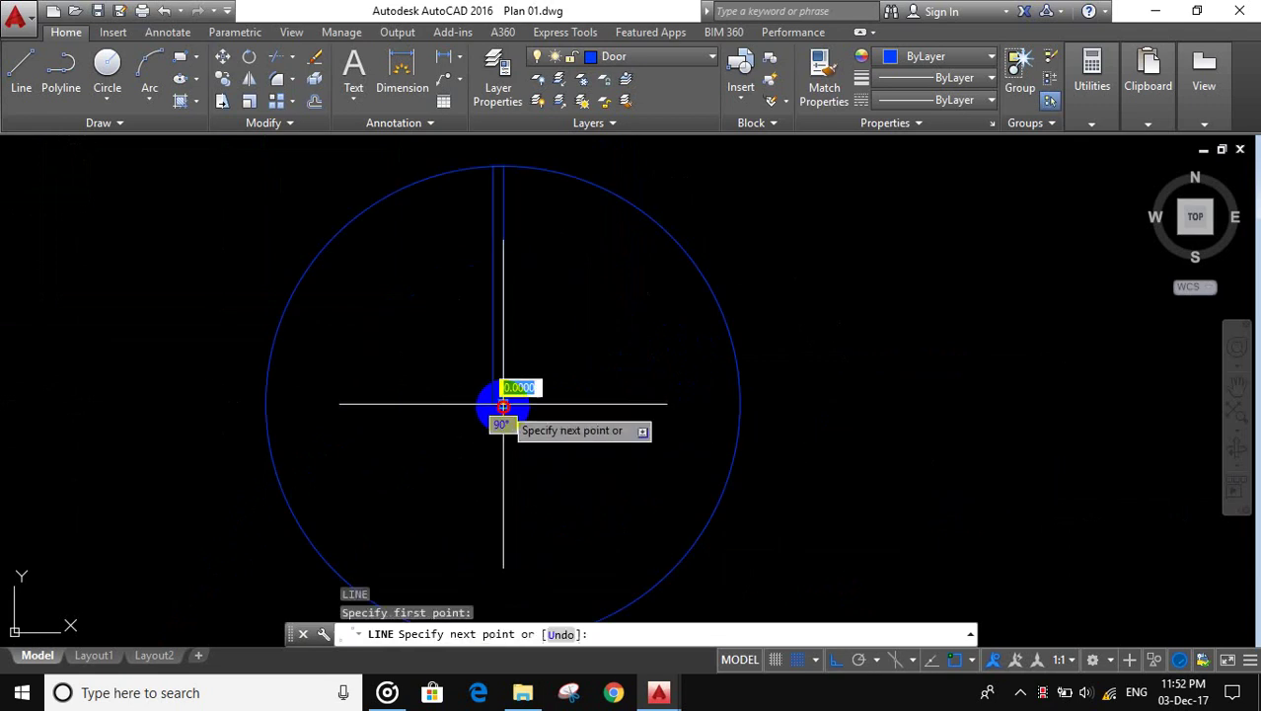
click(737, 405)
key(Return)
scroll(809, 397, down, 4)
text(TR)
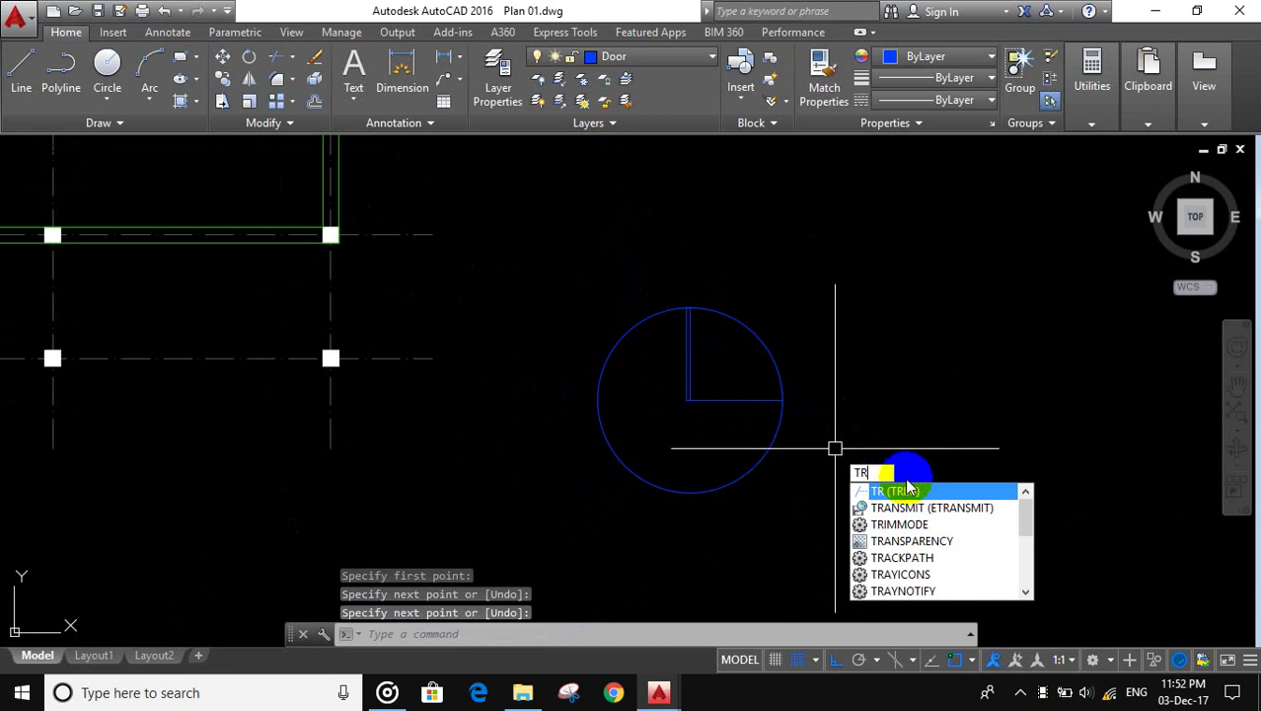
Step: Trim the circle down to a quarter swing arc
click(926, 491)
key(Return)
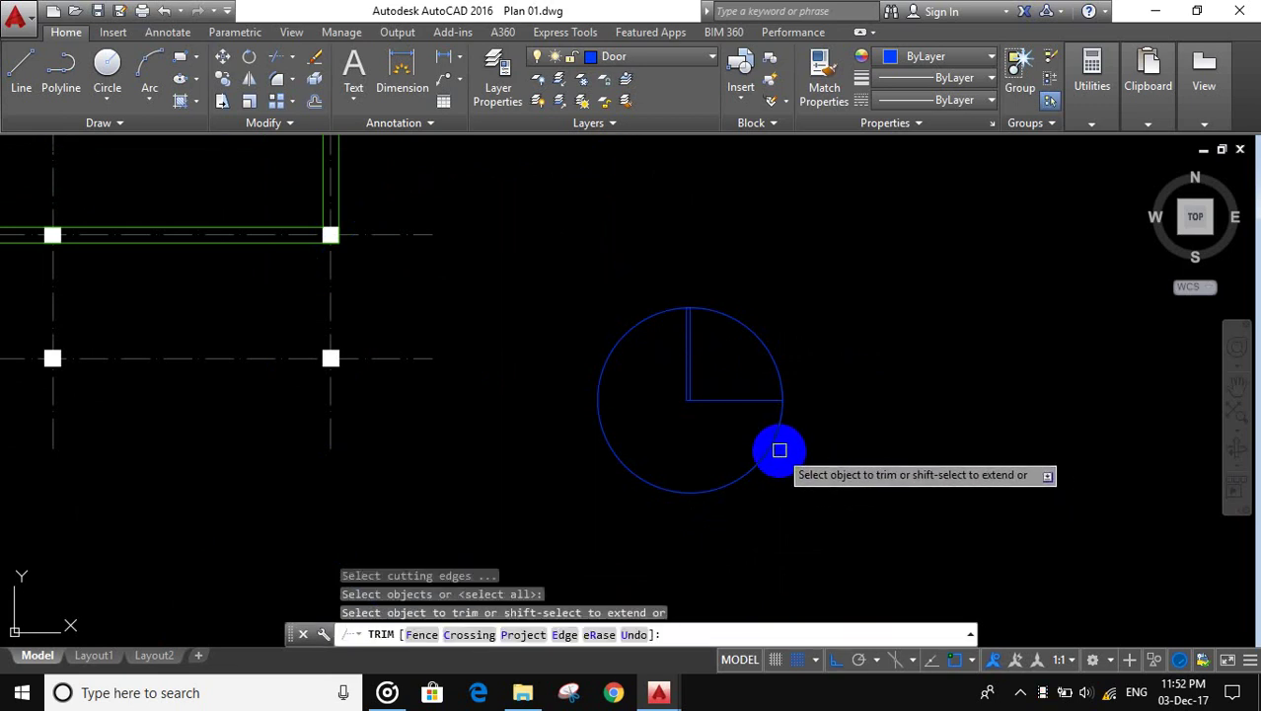
click(776, 447)
key(Escape)
scroll(741, 426, up, 3)
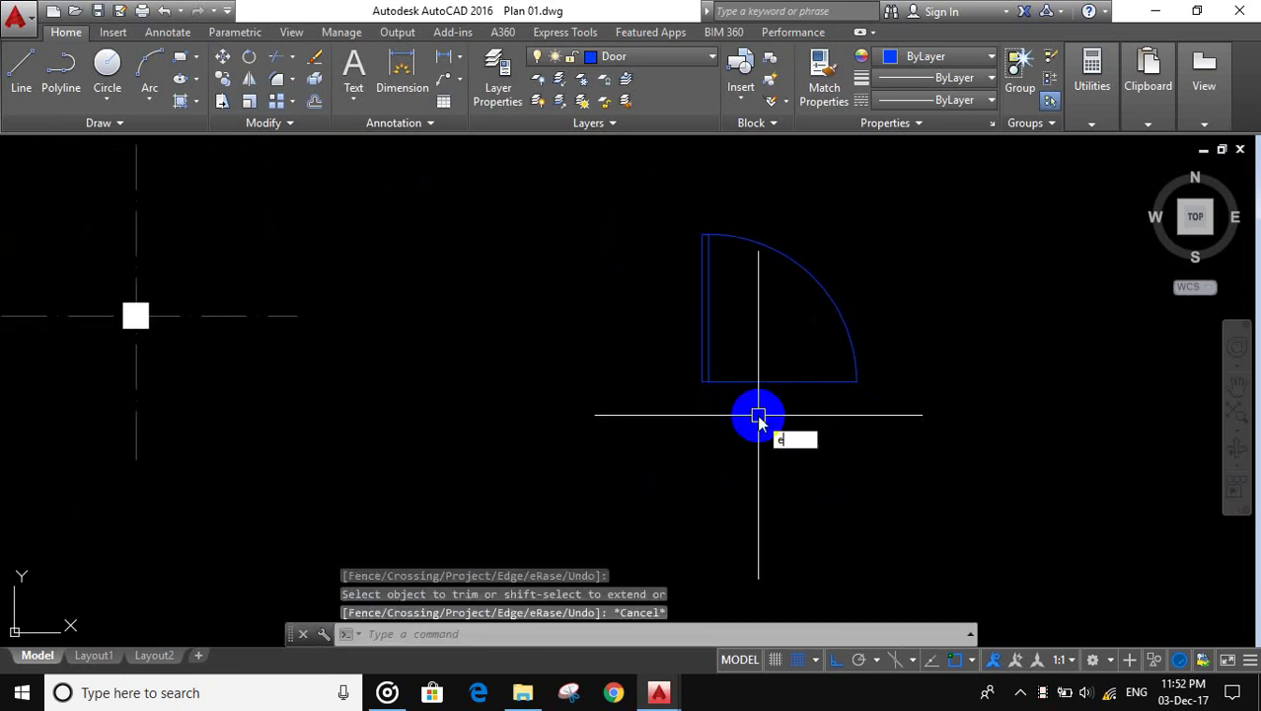
Step: Erase the old panel and draw a new 50 by 200 rectangle
click(846, 459)
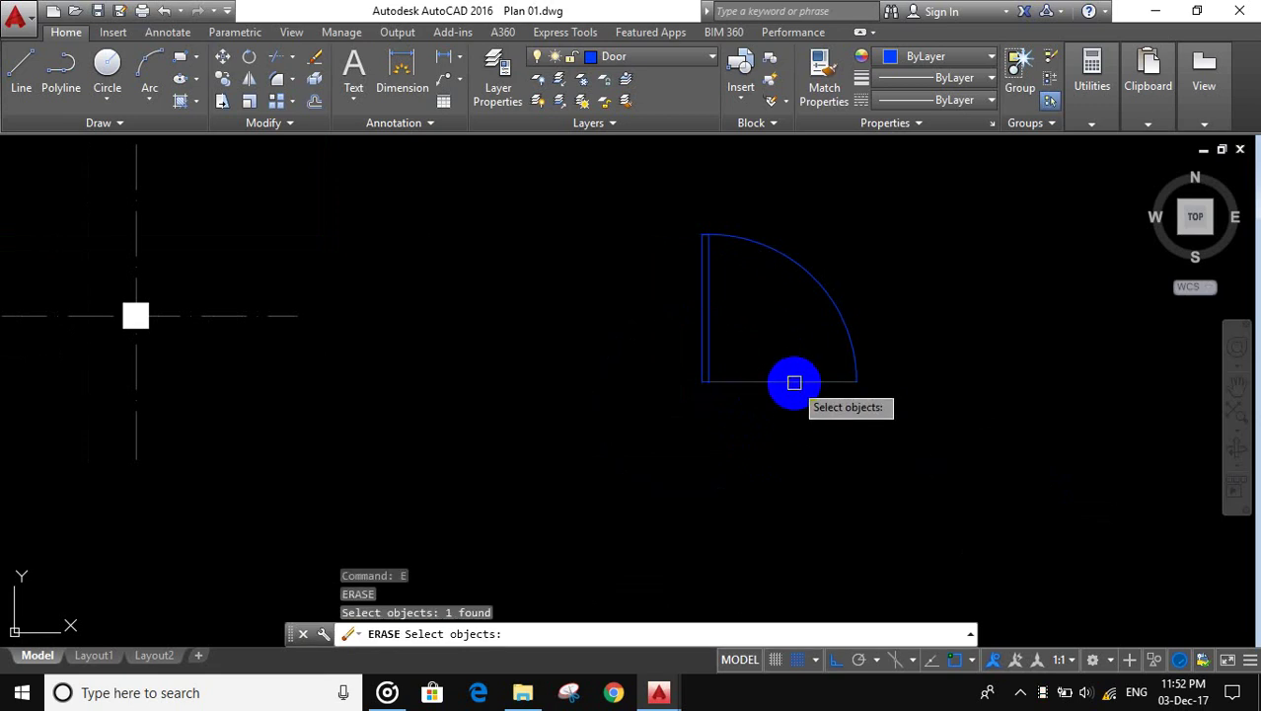
scroll(691, 417, up, 3)
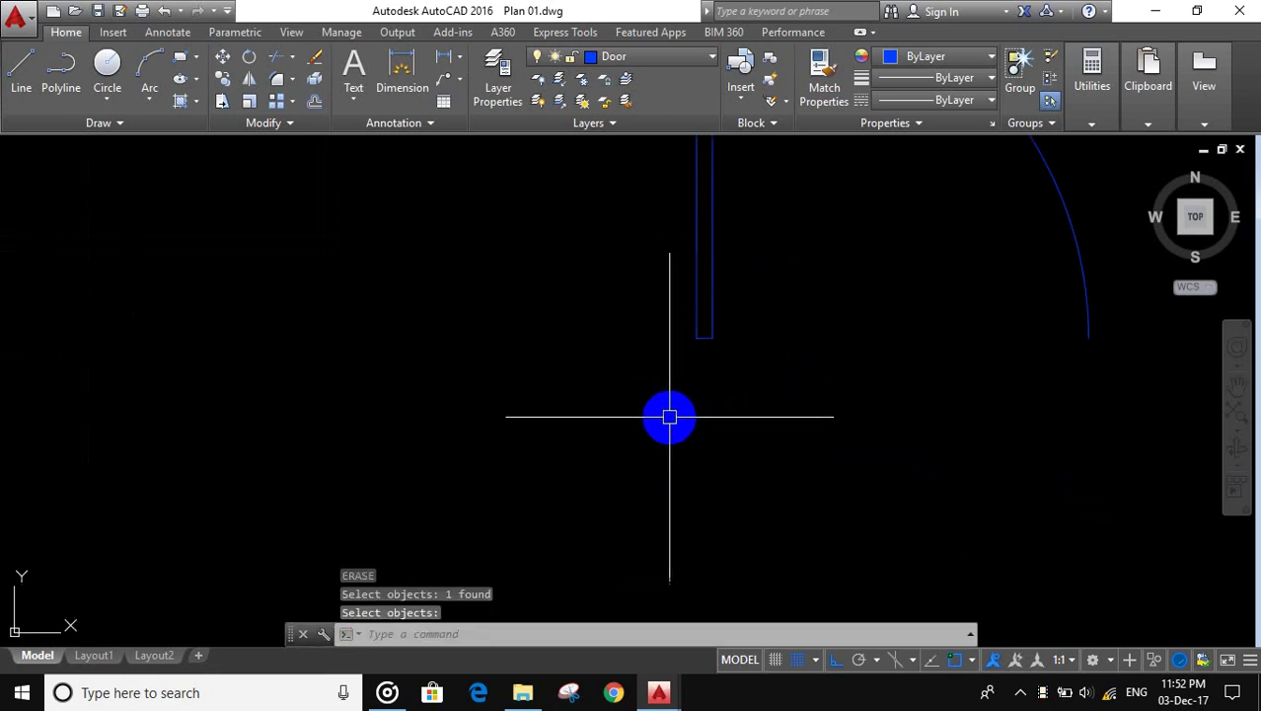
scroll(831, 425, up, 1)
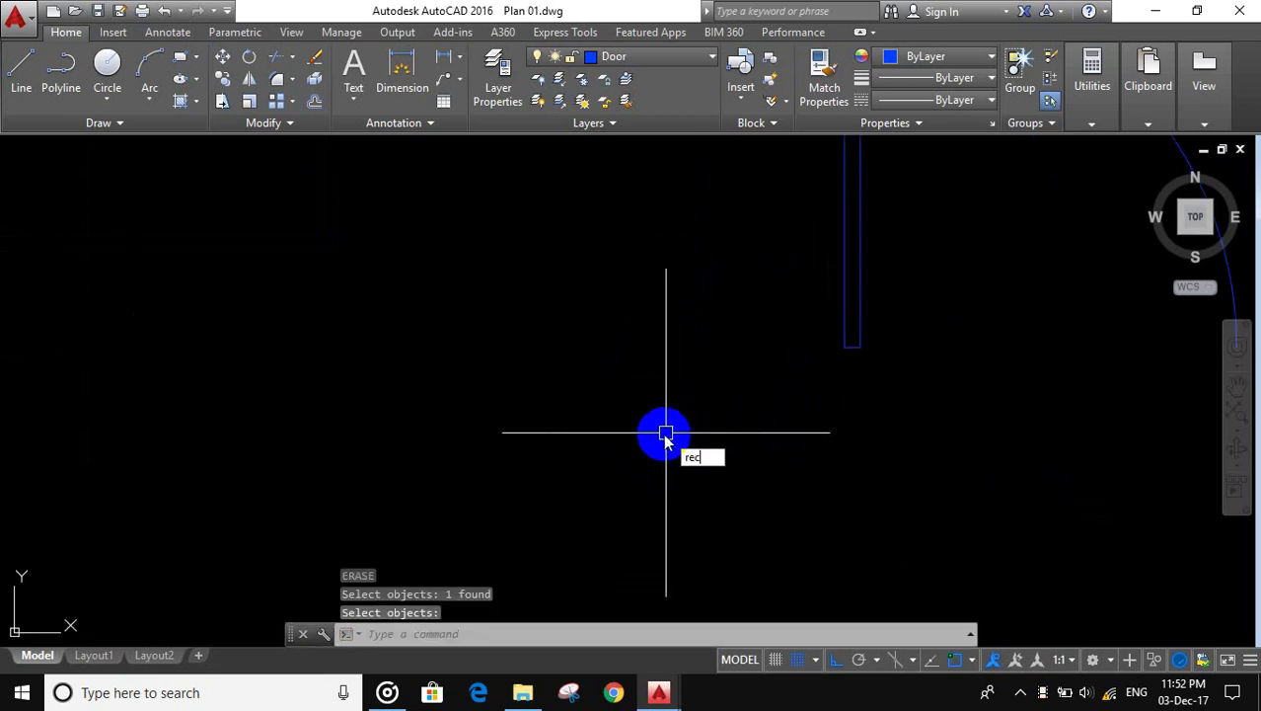
click(760, 477)
click(696, 486)
text(200)
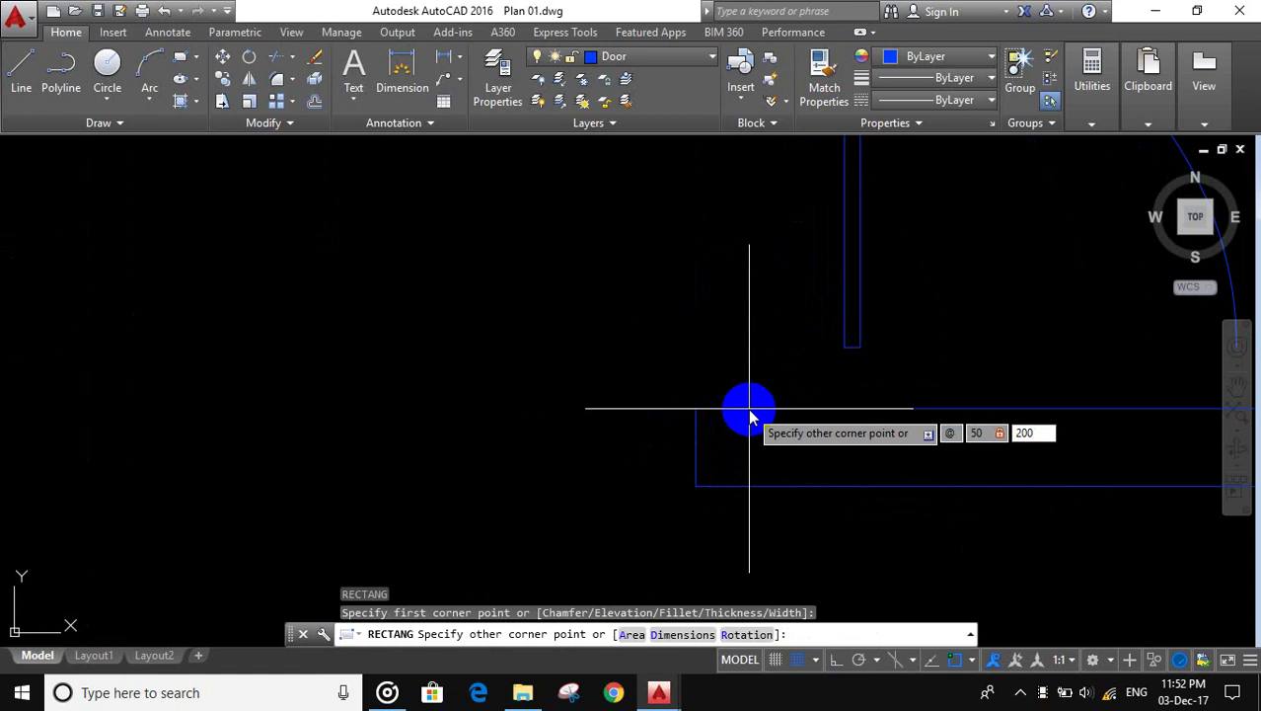
key(Return)
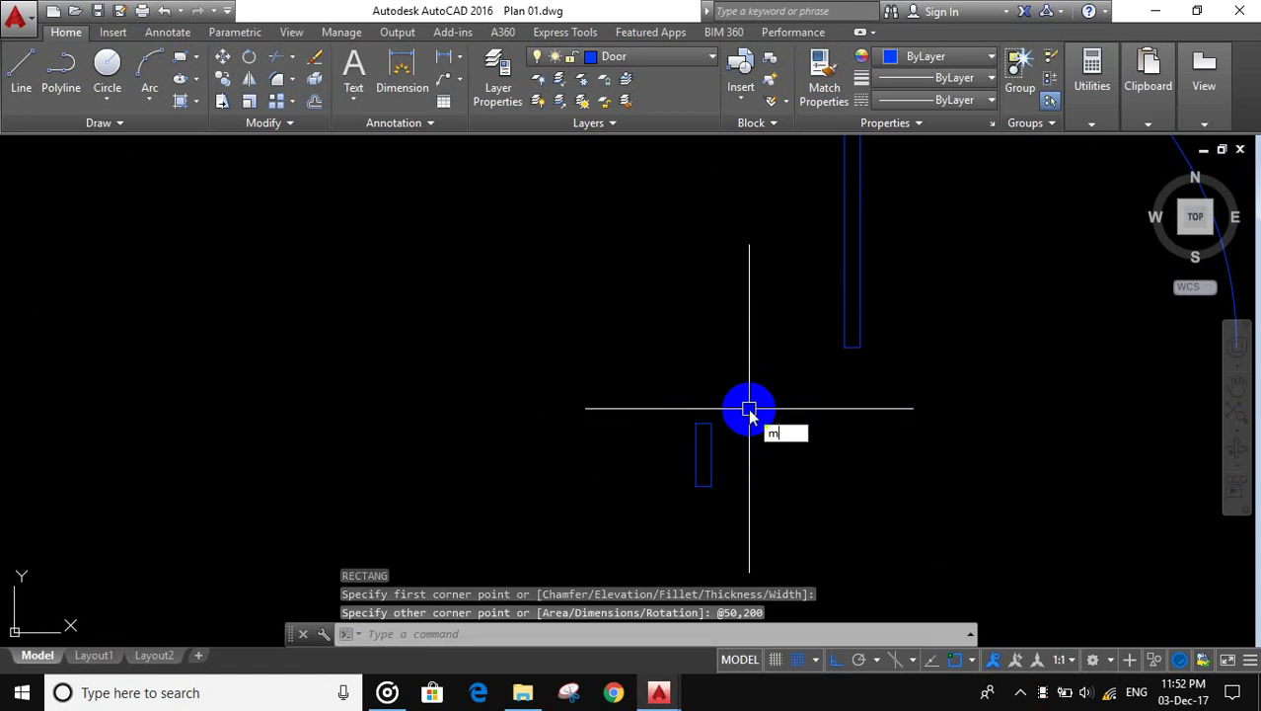
Step: Move the new rectangle to the door's hinge end
click(856, 452)
click(704, 434)
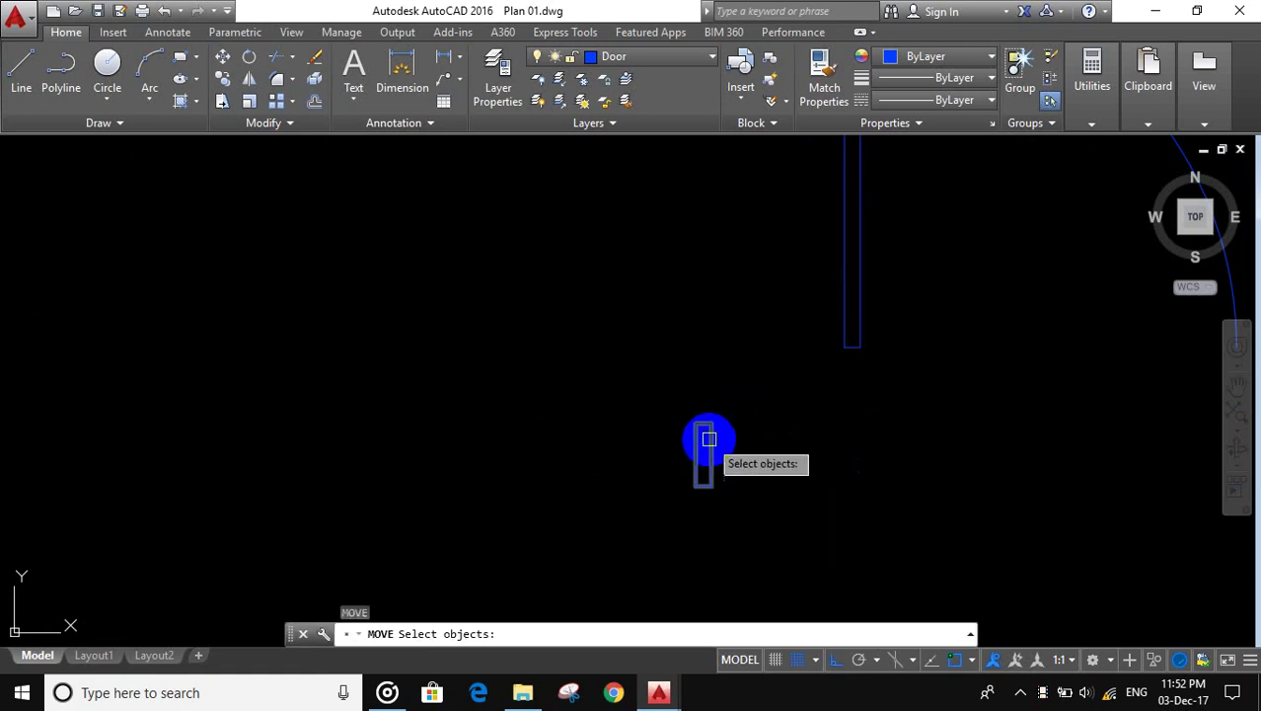
key(Return)
click(708, 426)
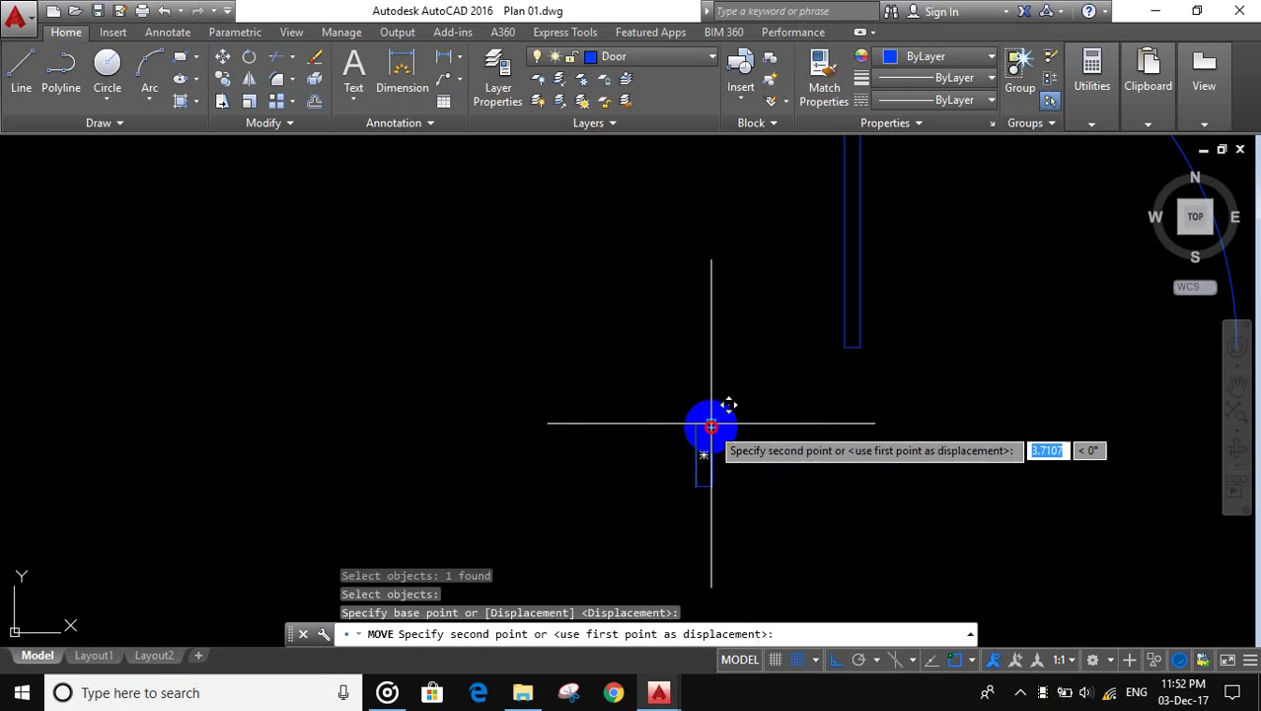
click(858, 318)
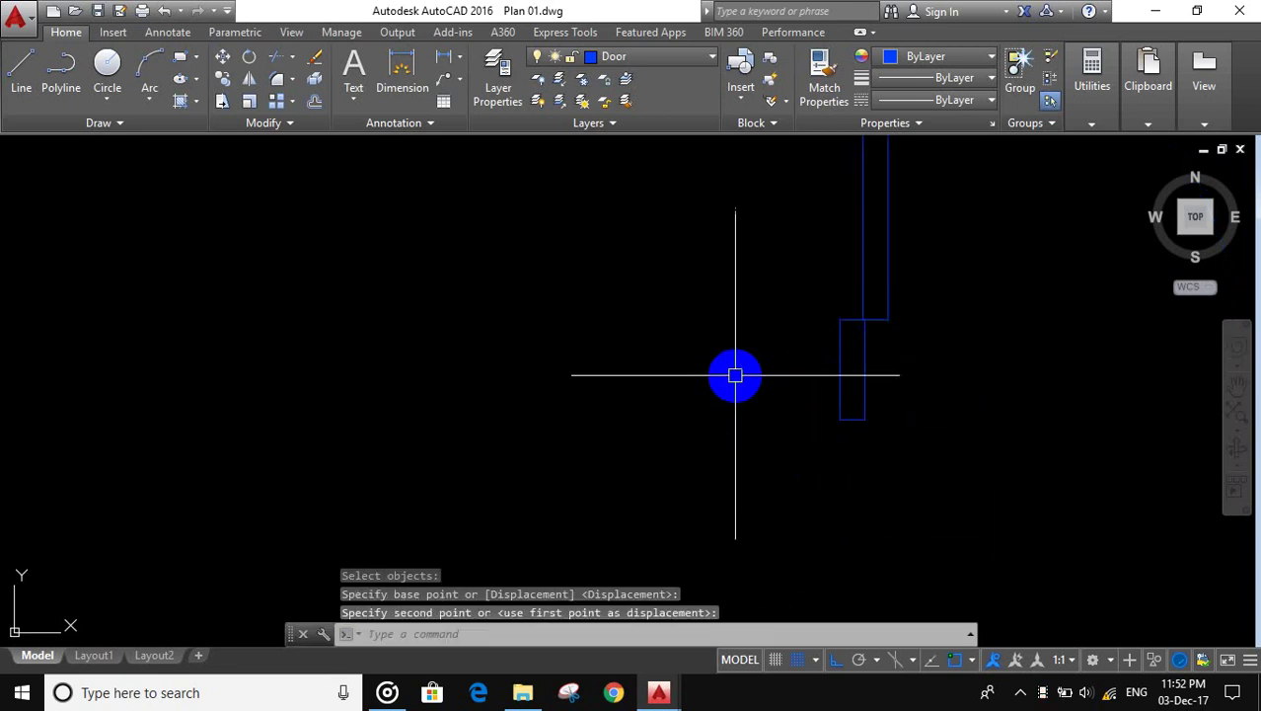
scroll(782, 341, up, 2)
scroll(781, 341, up, 5)
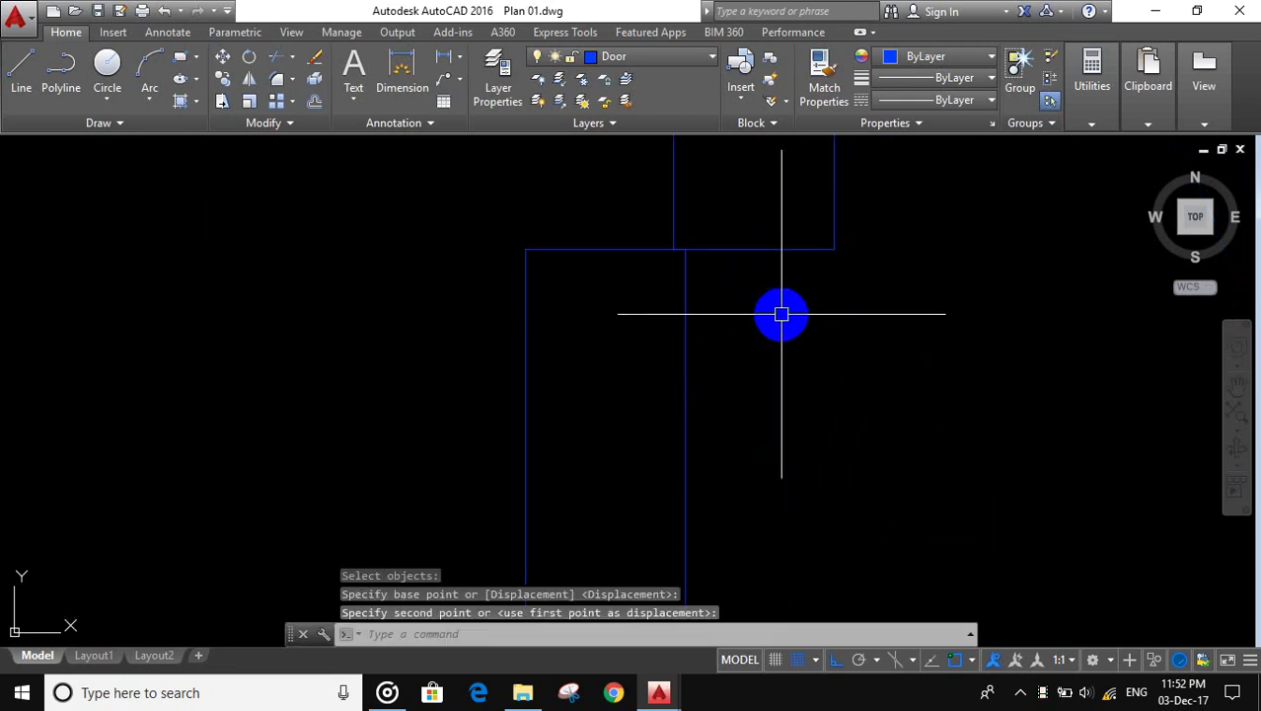
key(Escape)
Step: Shift the panel slightly so it sits flush against the arc end
key(Return)
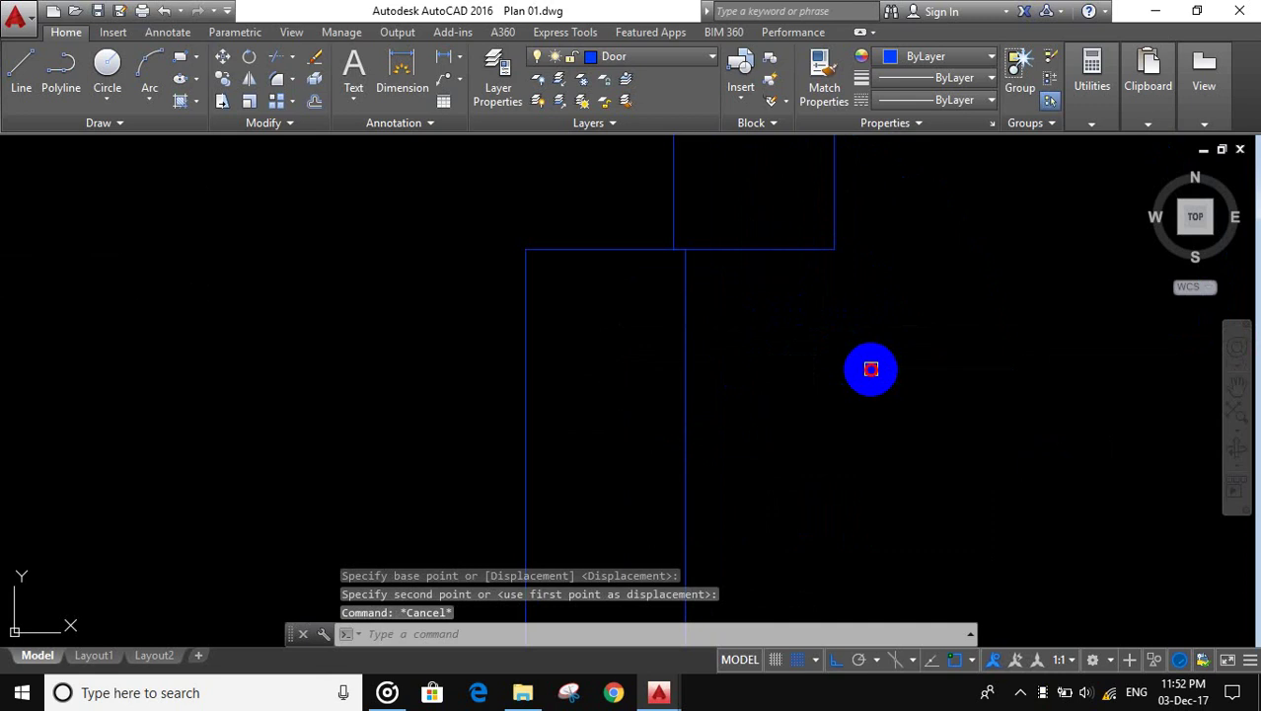
click(691, 333)
key(Return)
click(685, 251)
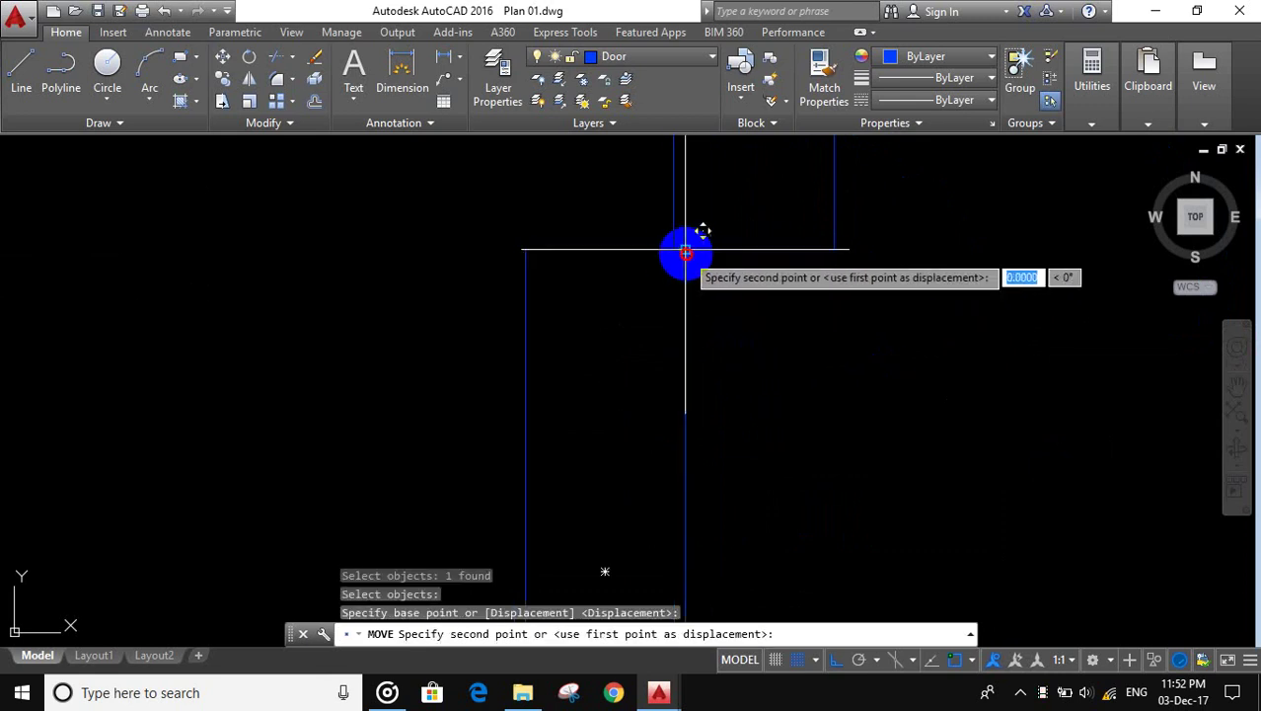
click(674, 250)
scroll(705, 322, down, 5)
scroll(766, 388, down, 2)
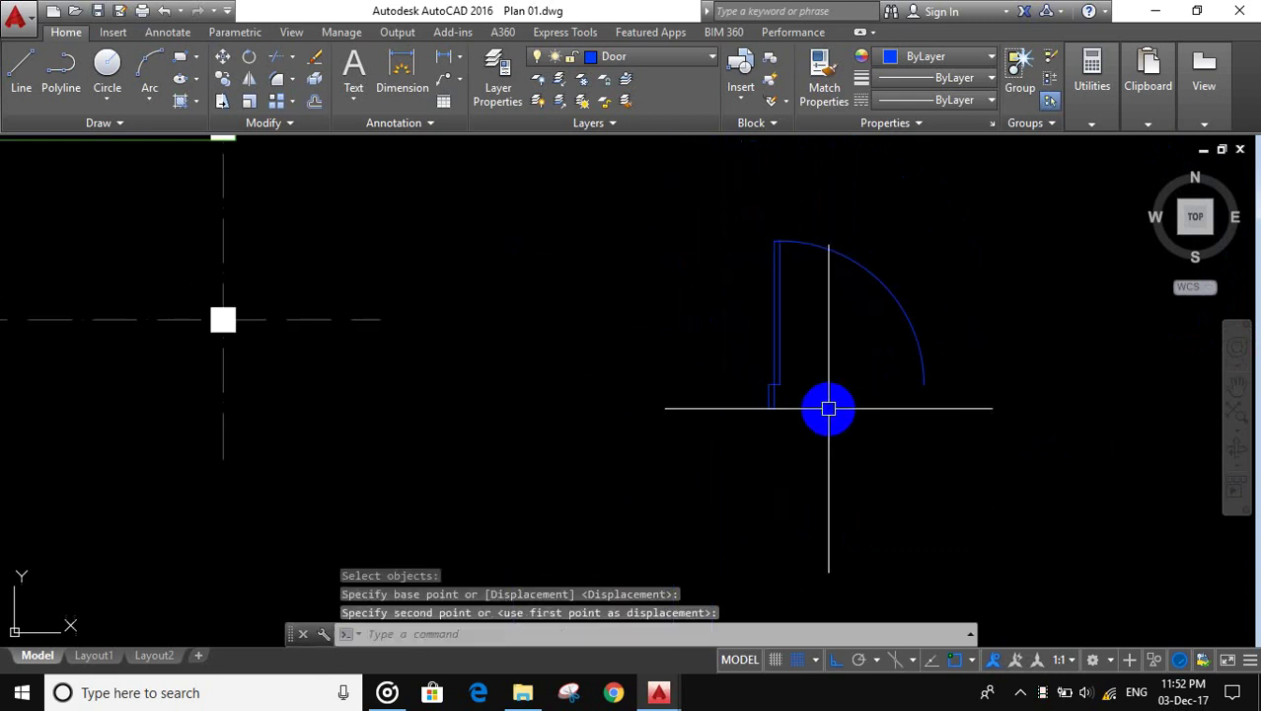
middle_drag(827, 407, 750, 415)
text(B)
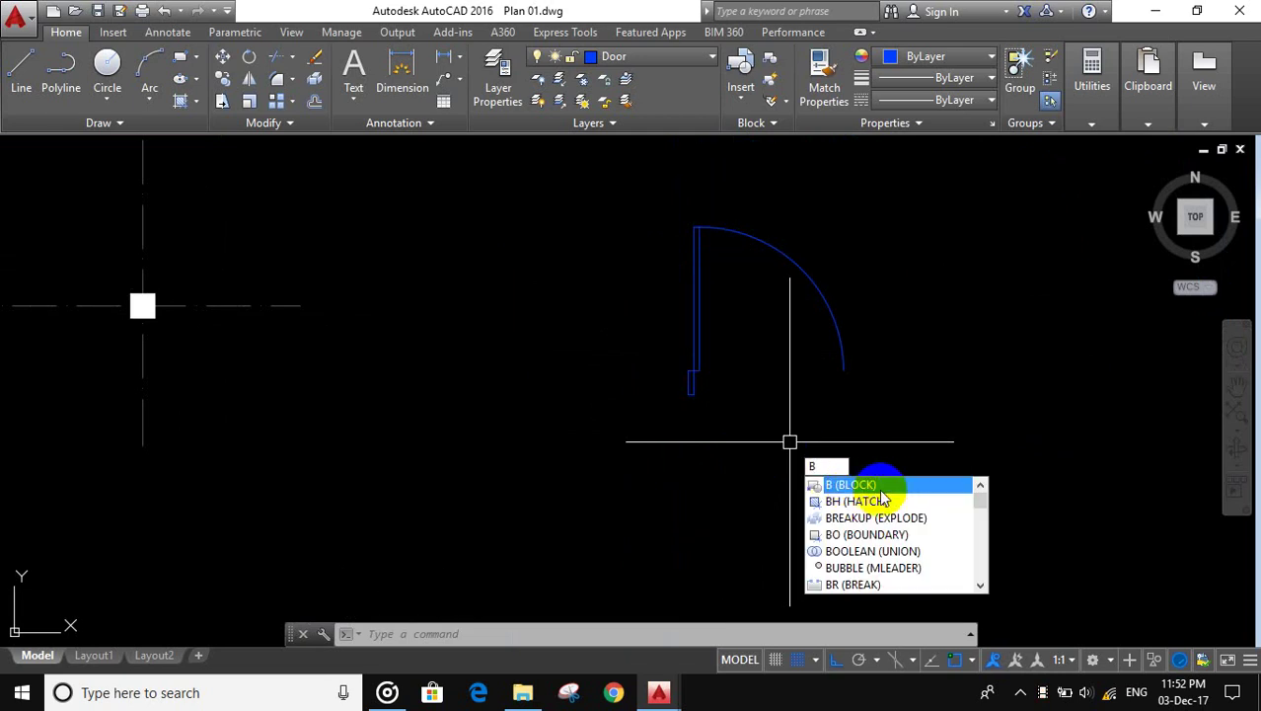
Step: Save the door panel and arc as block 'door 1', redefining the existing block
click(893, 489)
text(door 1)
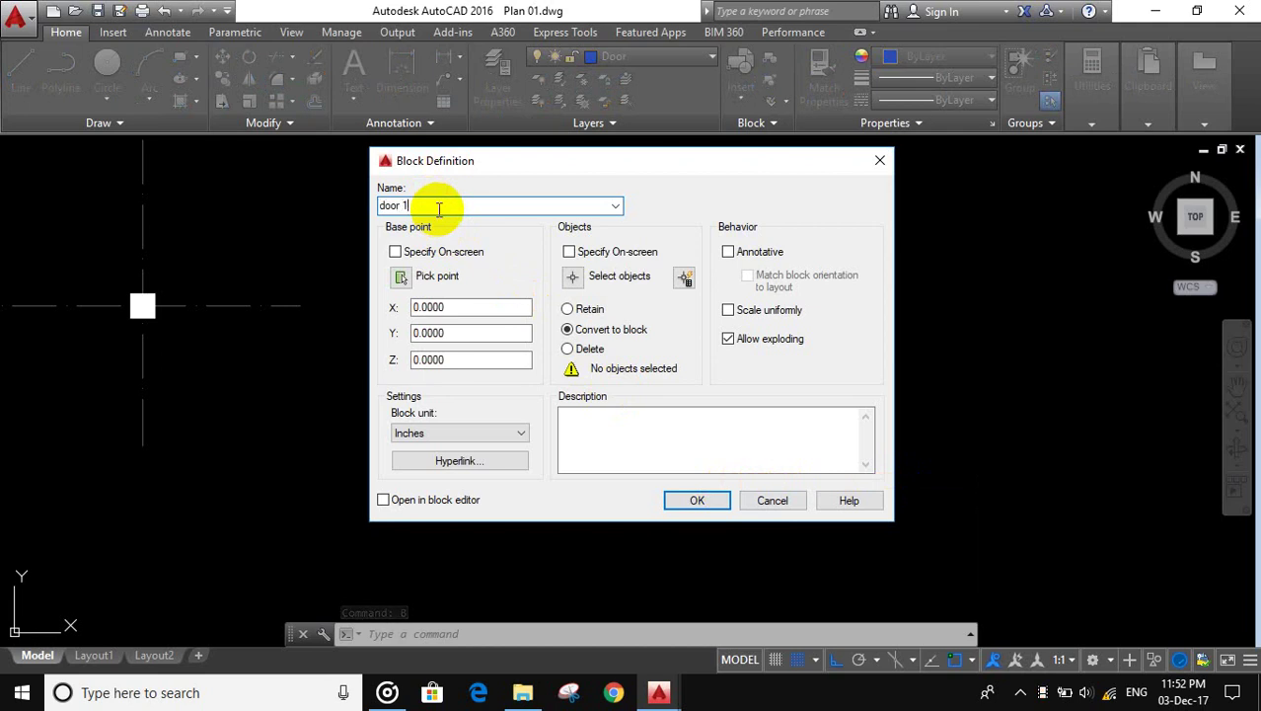
click(580, 277)
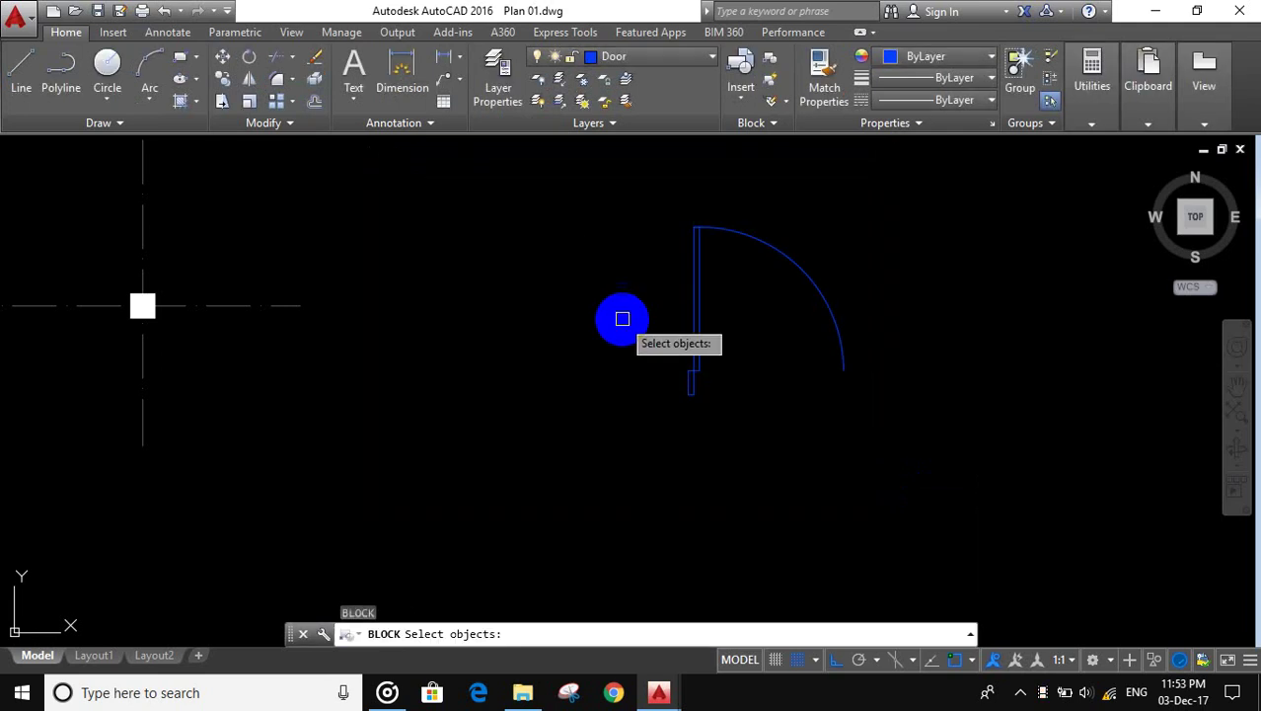
click(944, 451)
click(626, 168)
right_click(647, 207)
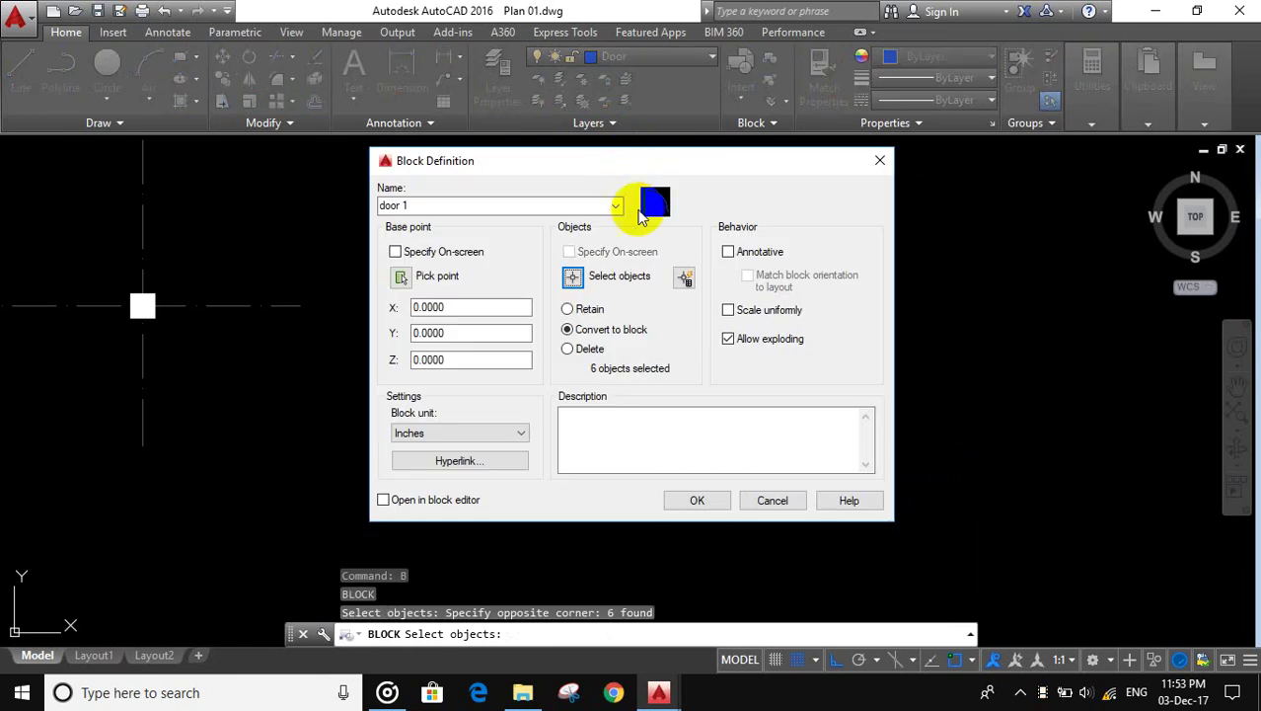
click(700, 501)
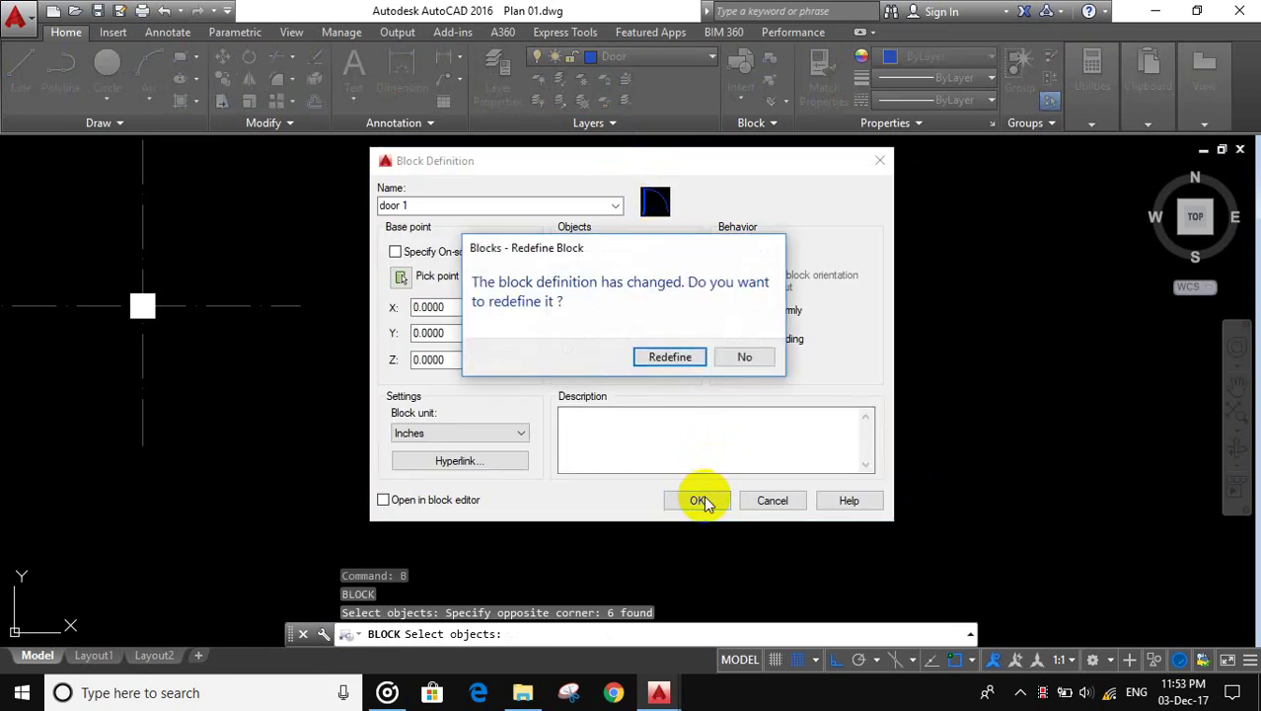
click(676, 357)
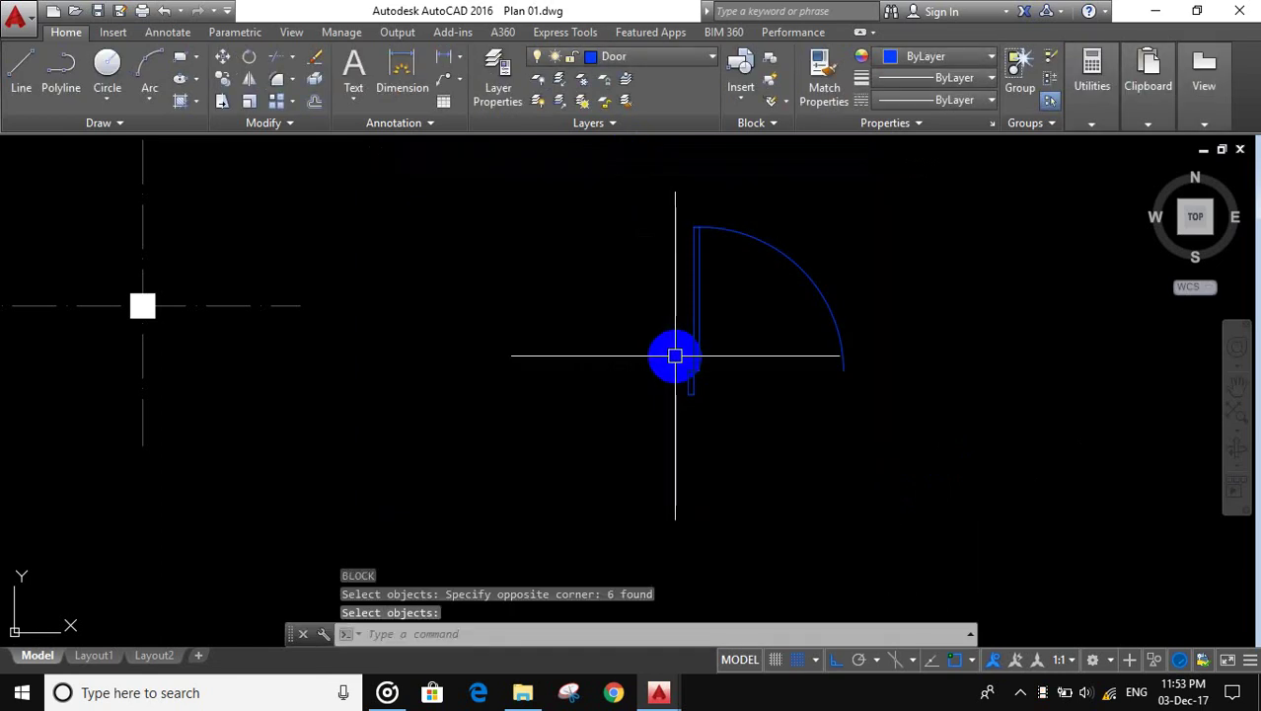
Step: Mirror the door 1 block about a vertical line through the arc tip, keeping the original
scroll(699, 442, down, 4)
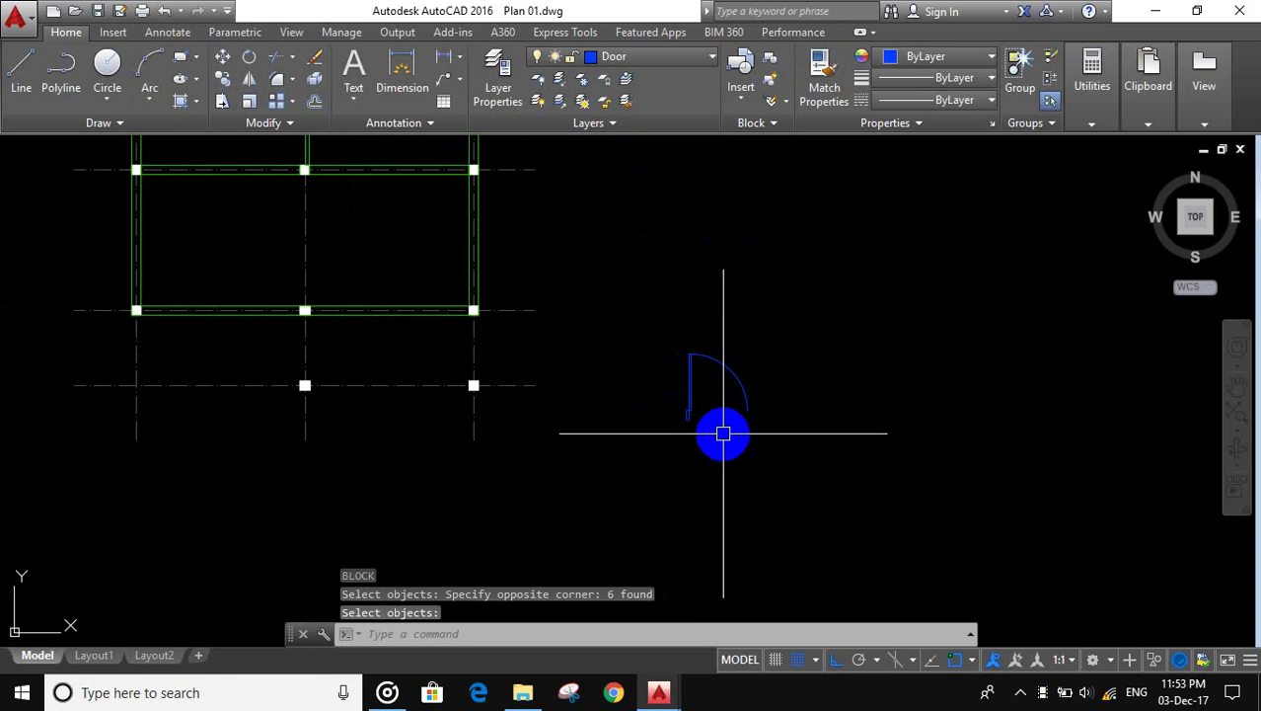
scroll(723, 433, up, 2)
text(MI)
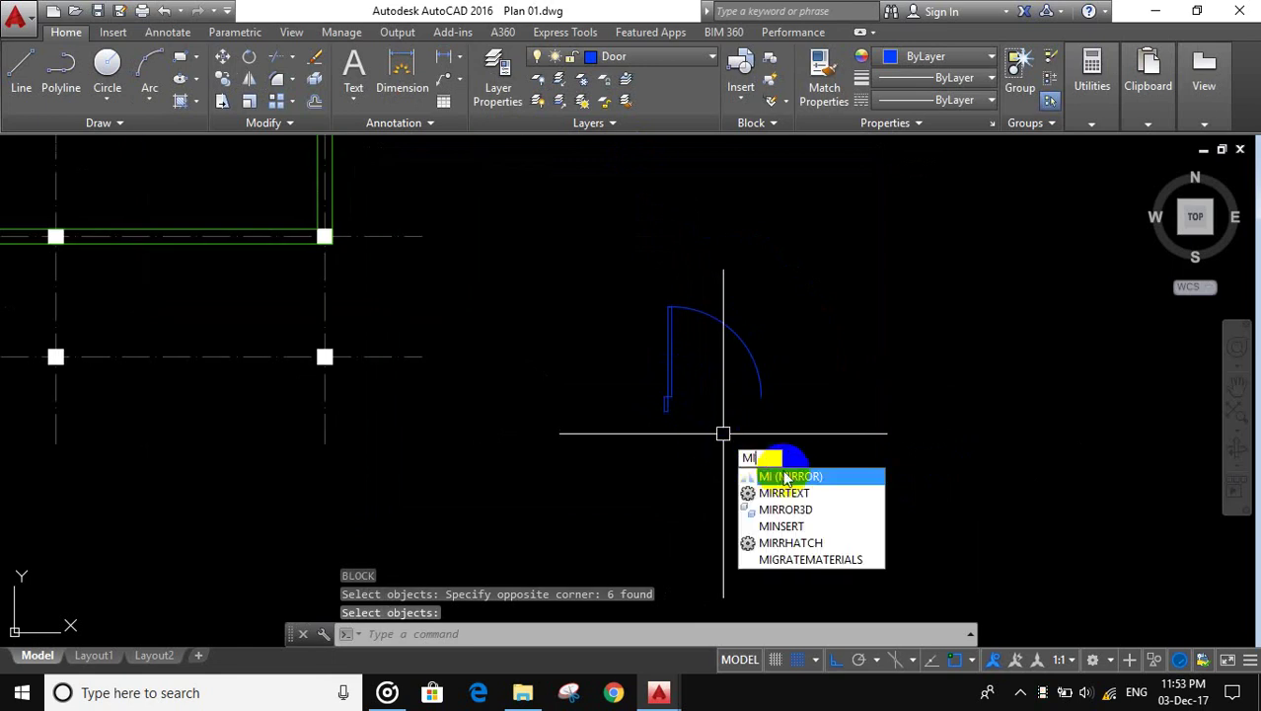
click(825, 485)
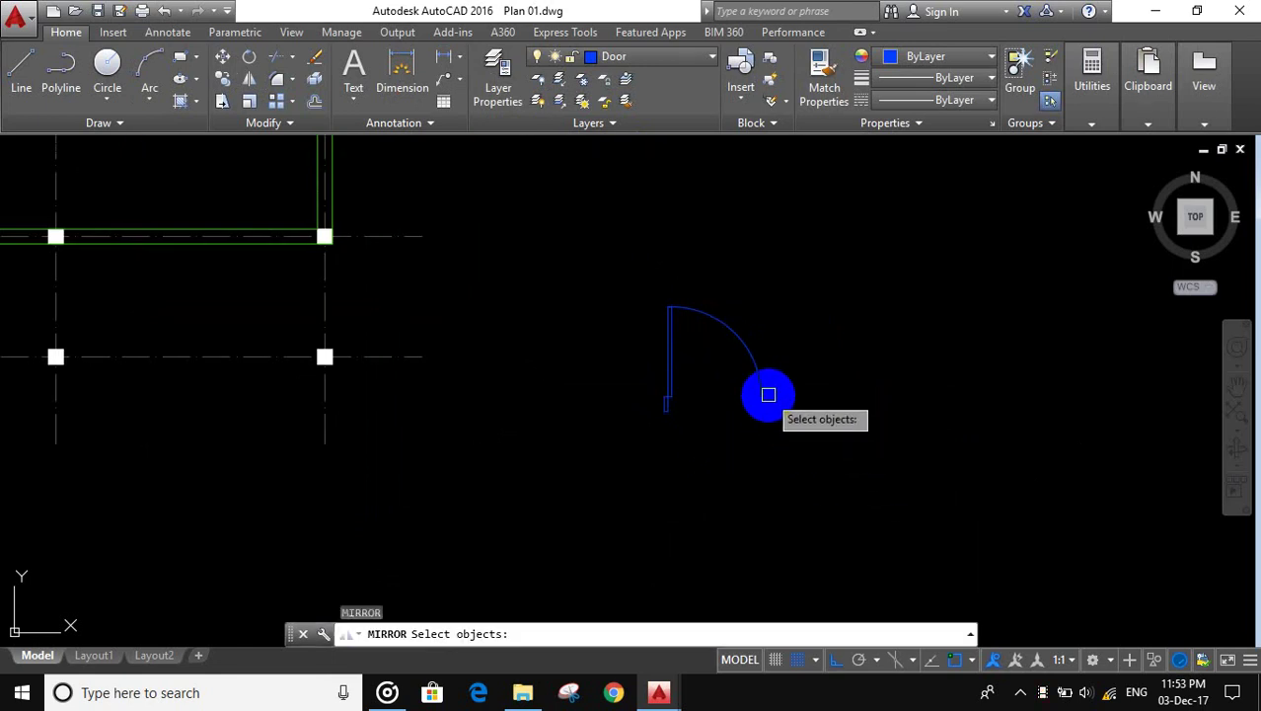
click(768, 394)
key(Return)
scroll(760, 390, up, 4)
scroll(759, 389, up, 2)
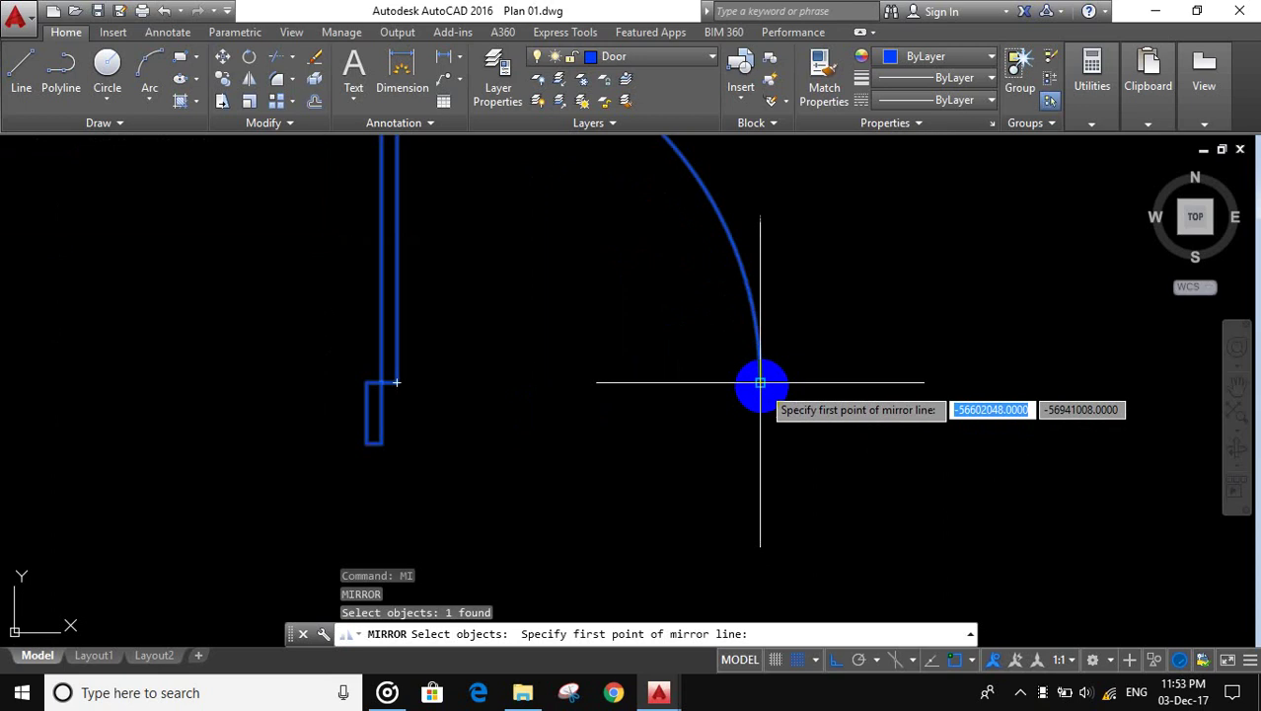
click(760, 382)
click(779, 209)
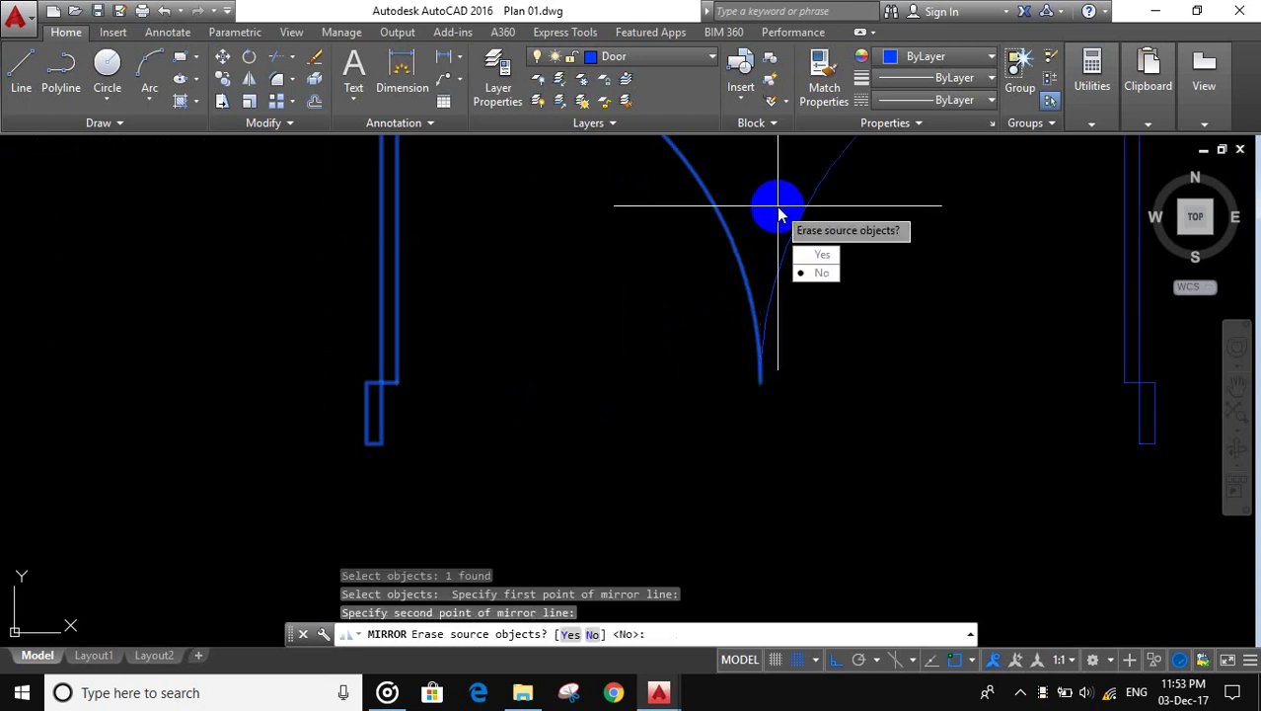
key(Return)
scroll(724, 381, down, 6)
scroll(763, 416, up, 2)
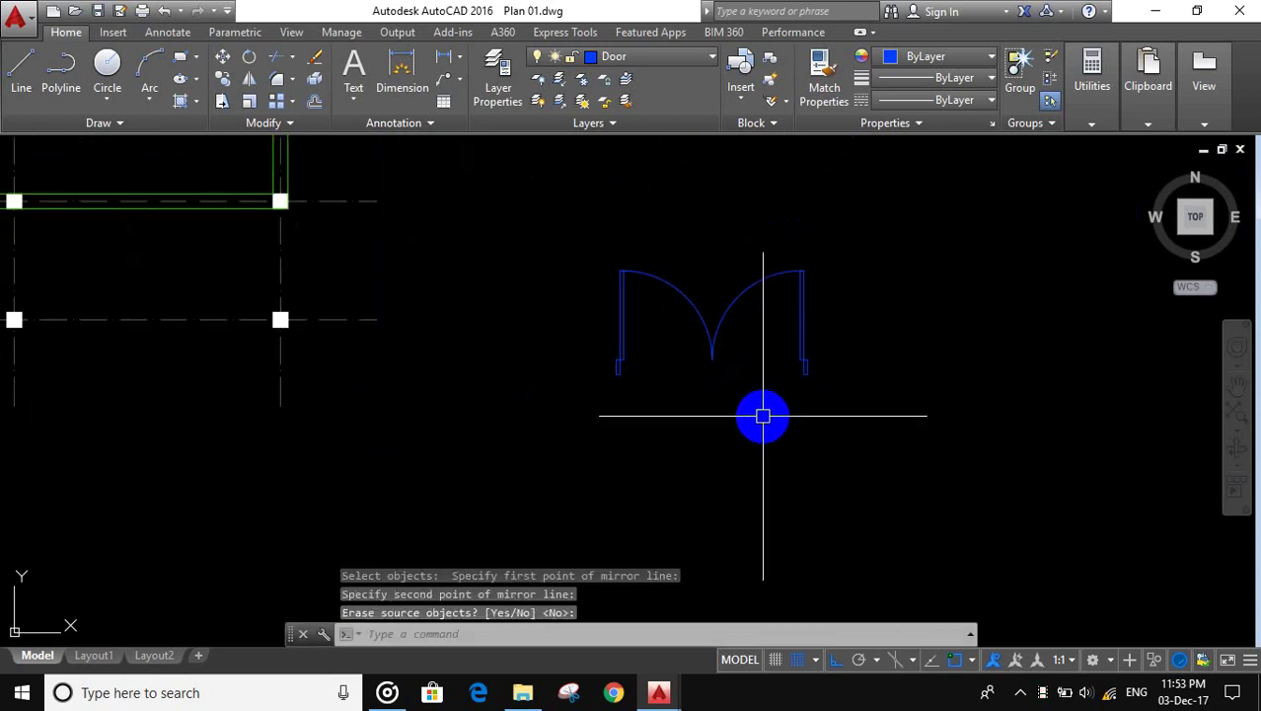
Step: Select both door halves to copy, using the arc junction as base point
text(co)
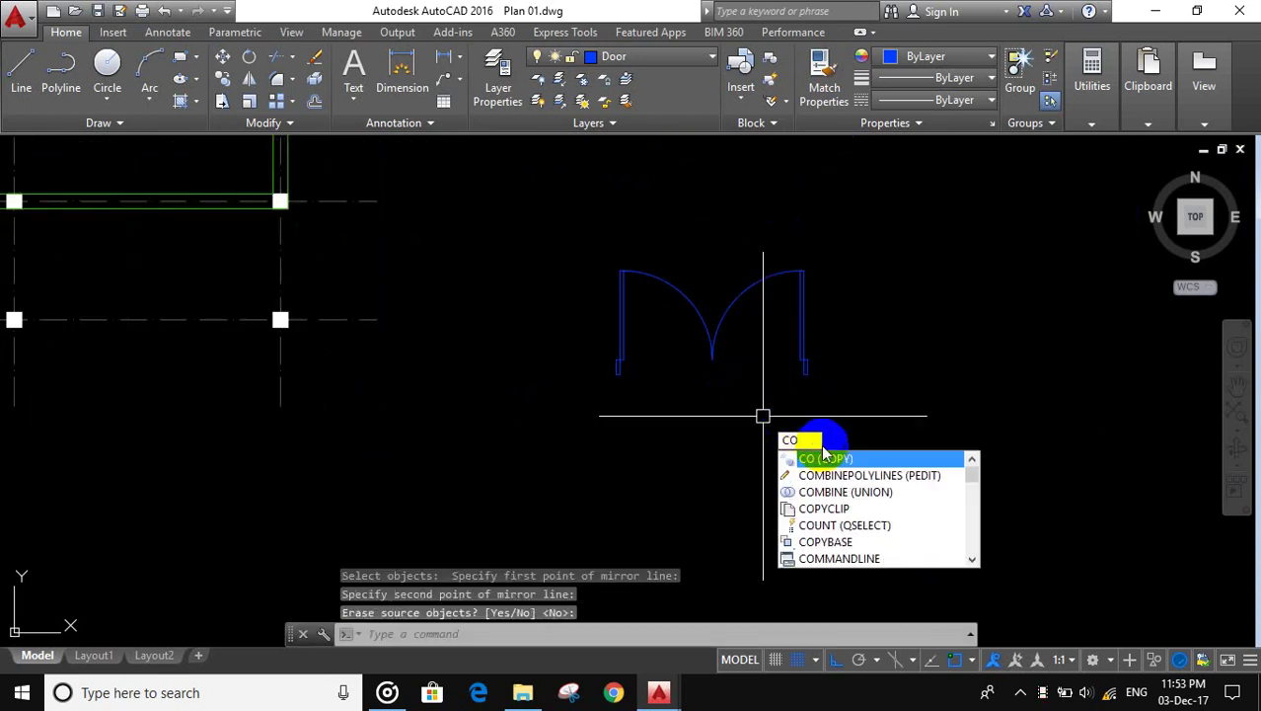
click(860, 460)
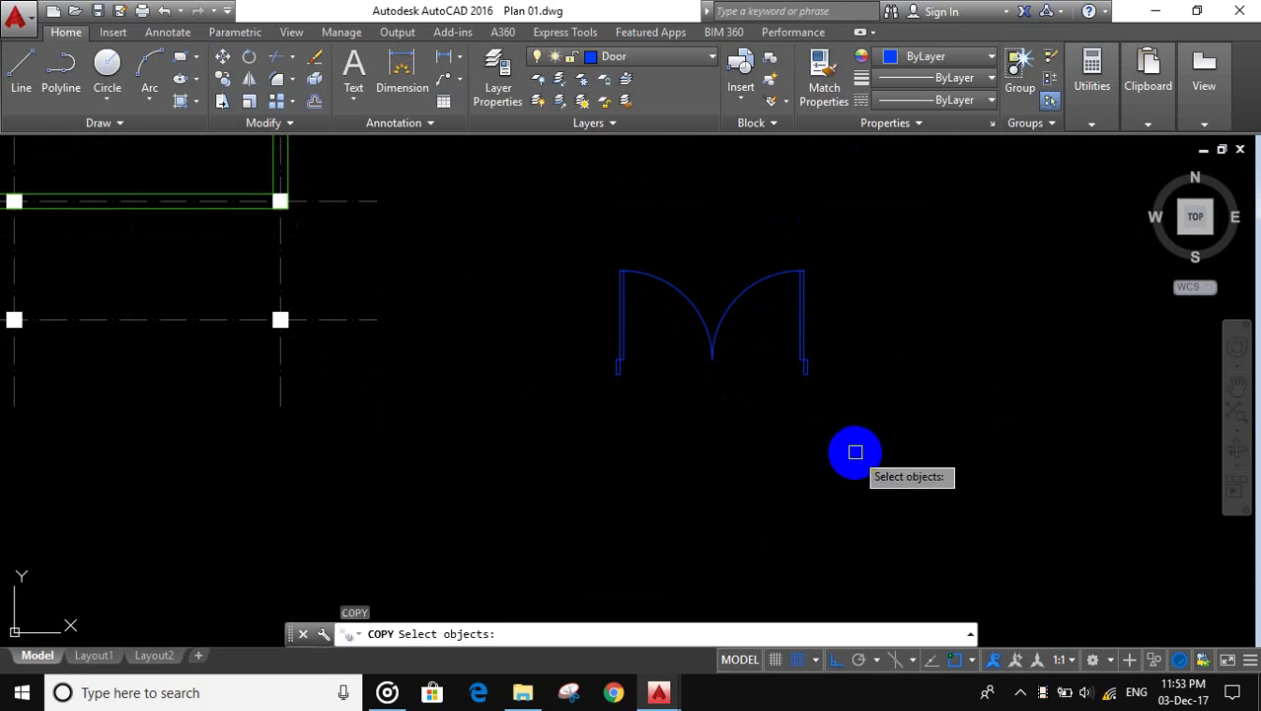
click(852, 451)
click(610, 235)
key(Return)
scroll(629, 304, up, 3)
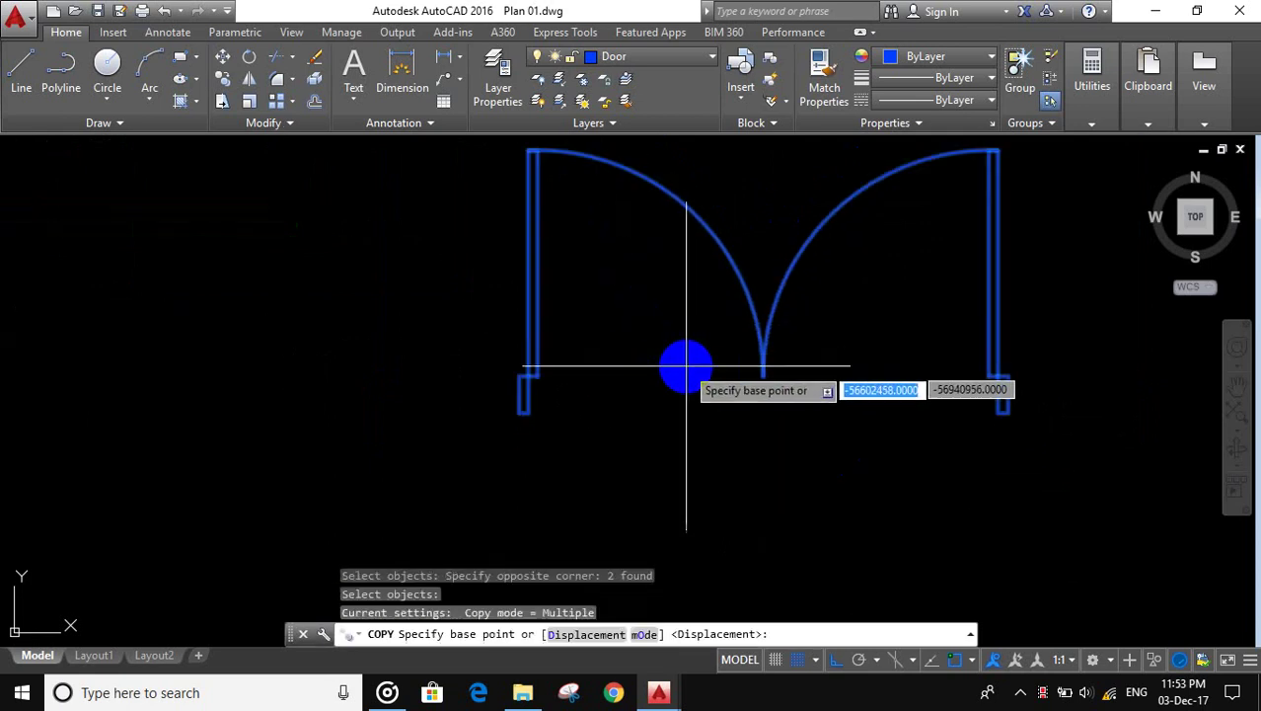
click(763, 380)
Step: With Ortho off, place the double door copy in the lower wall opening
scroll(763, 385, down, 8)
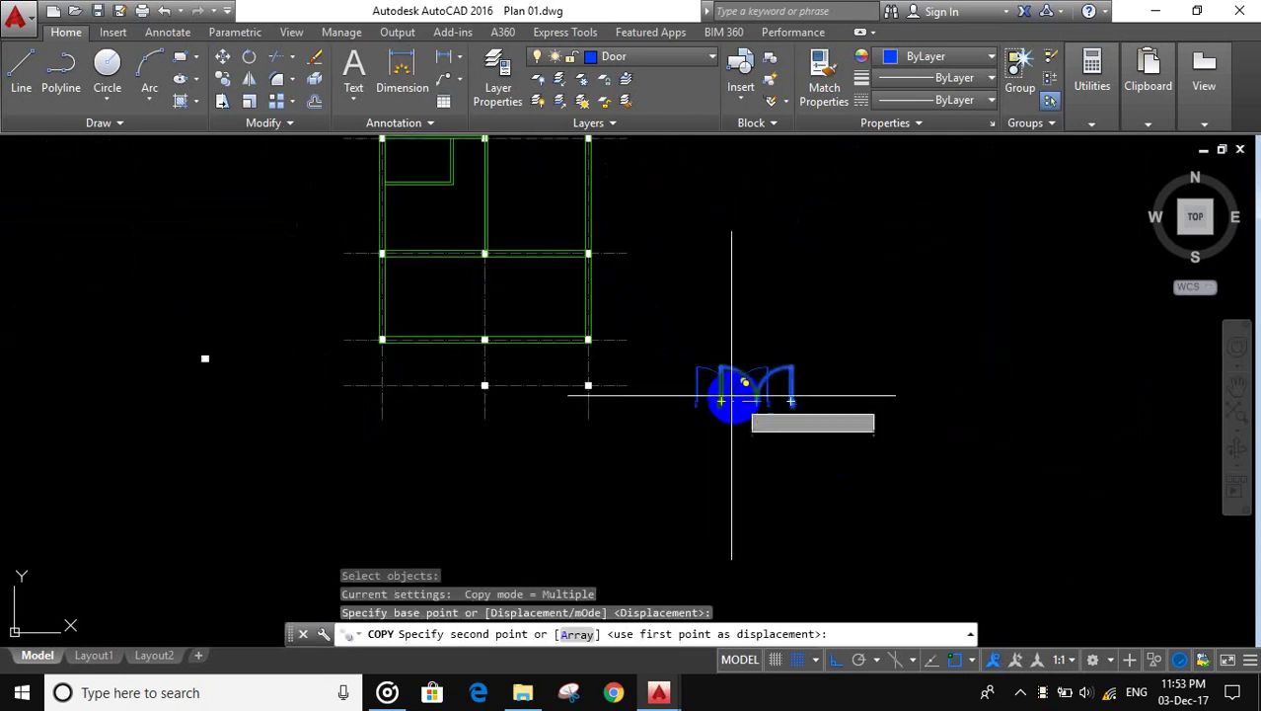
scroll(549, 324, up, 2)
scroll(548, 323, up, 2)
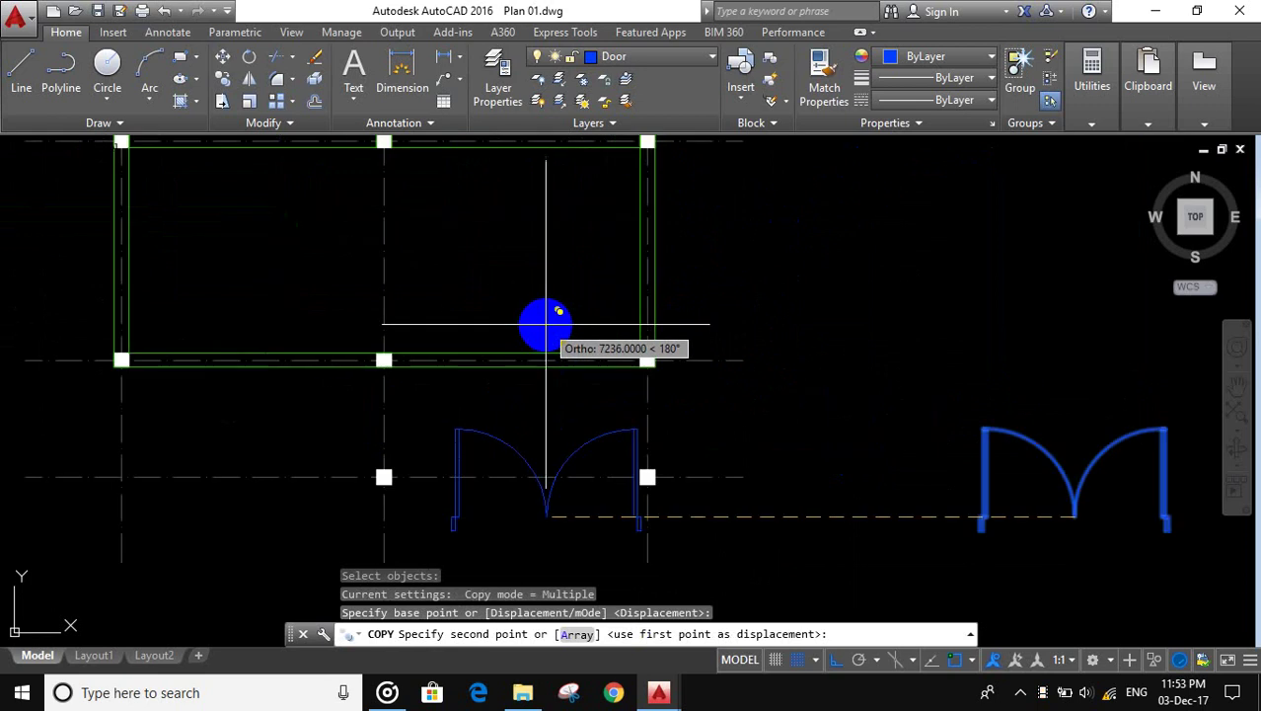
key(F8)
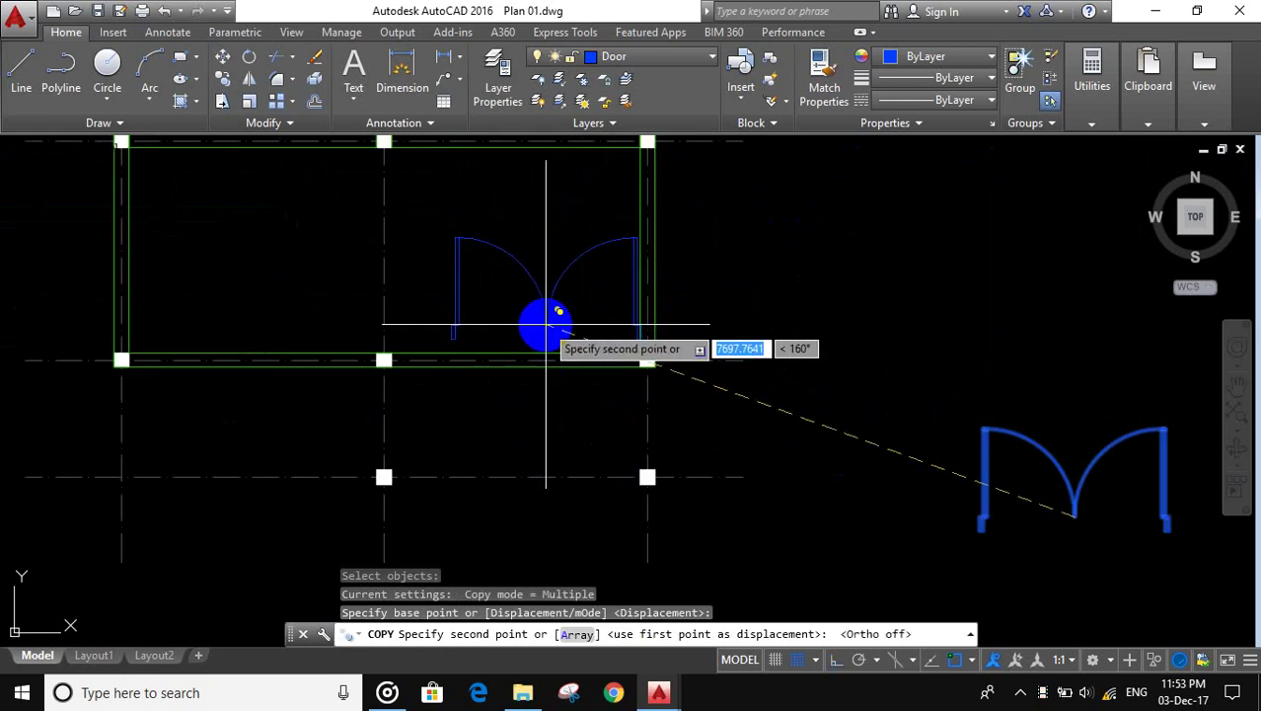
scroll(464, 347, up, 2)
scroll(484, 352, up, 2)
scroll(503, 349, down, 2)
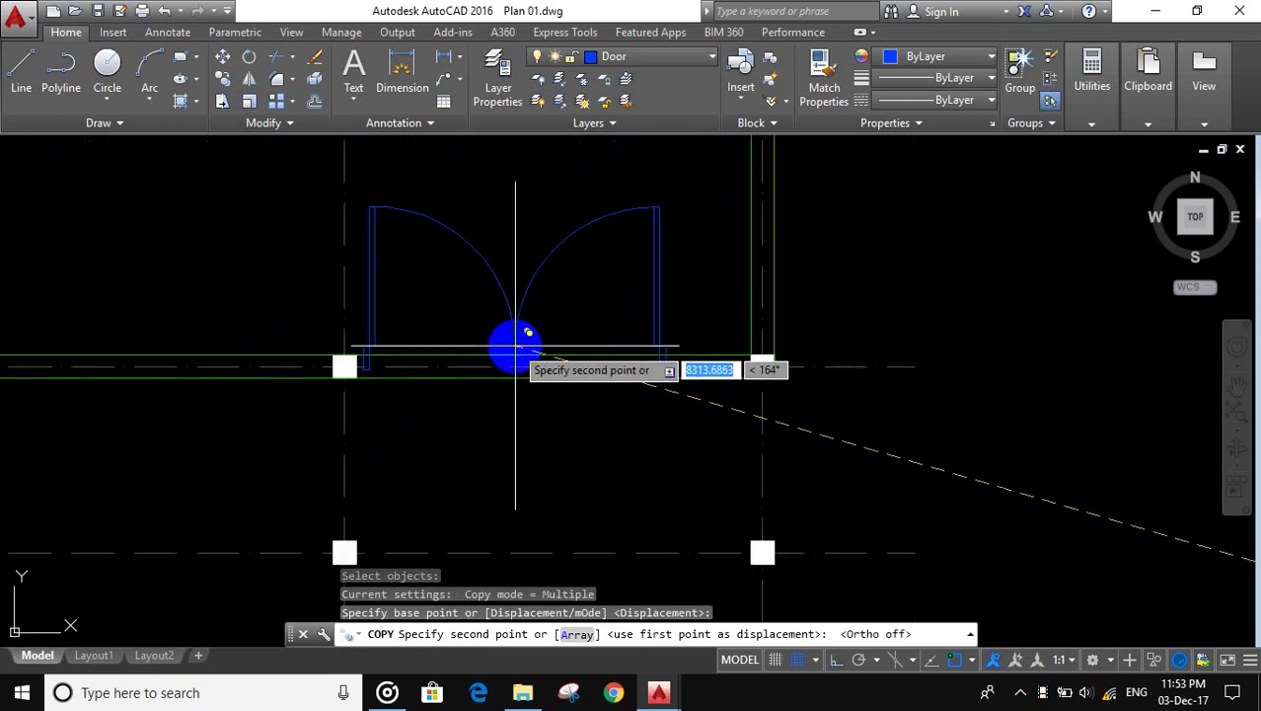
scroll(515, 347, up, 2)
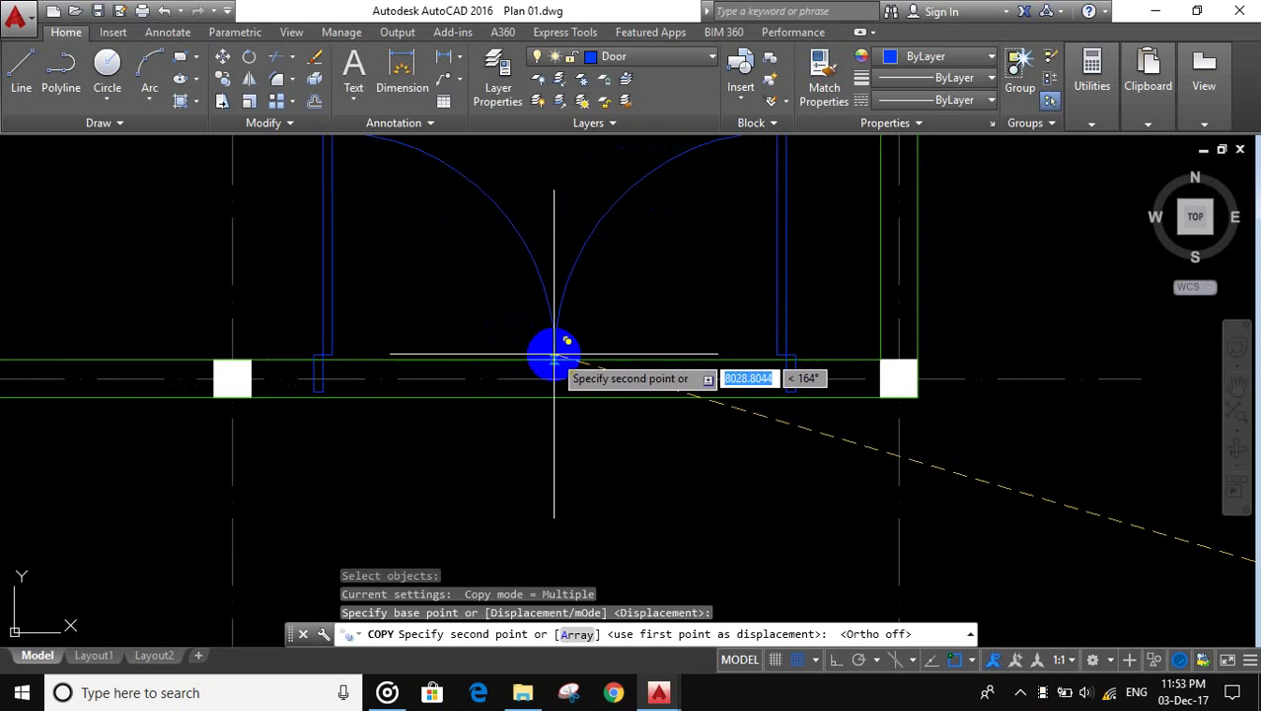
scroll(562, 350, up, 2)
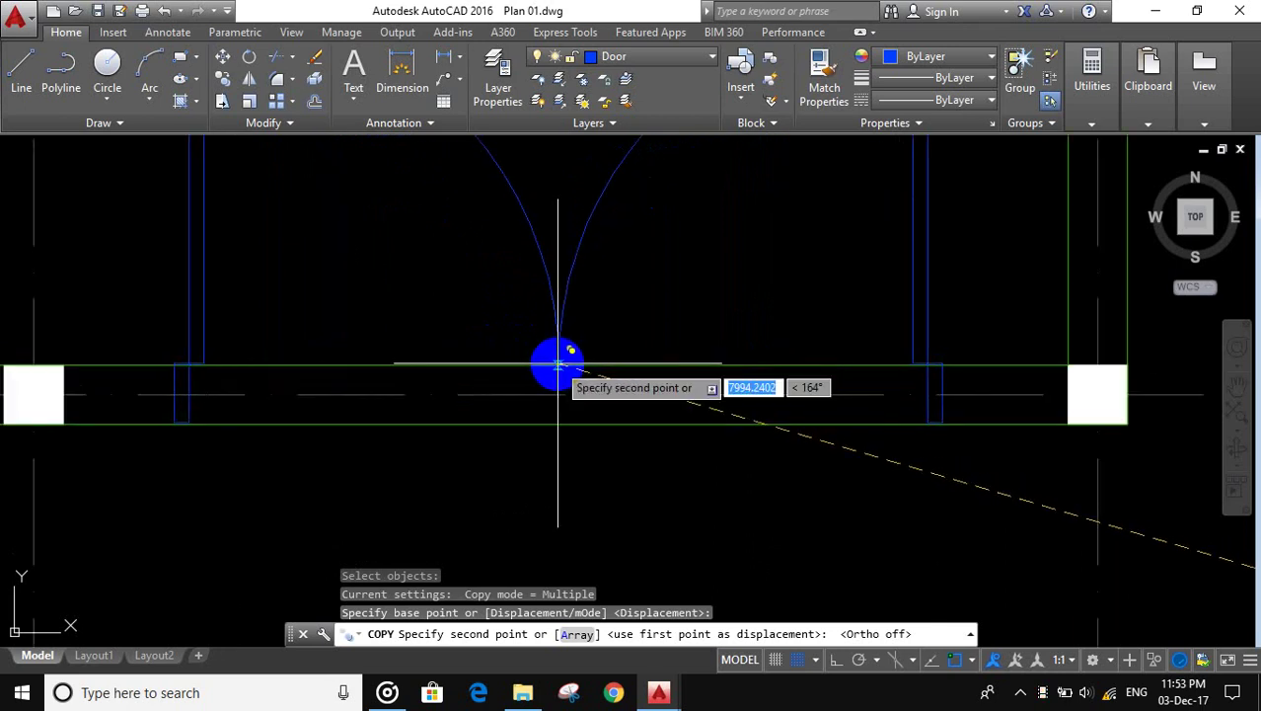
click(557, 363)
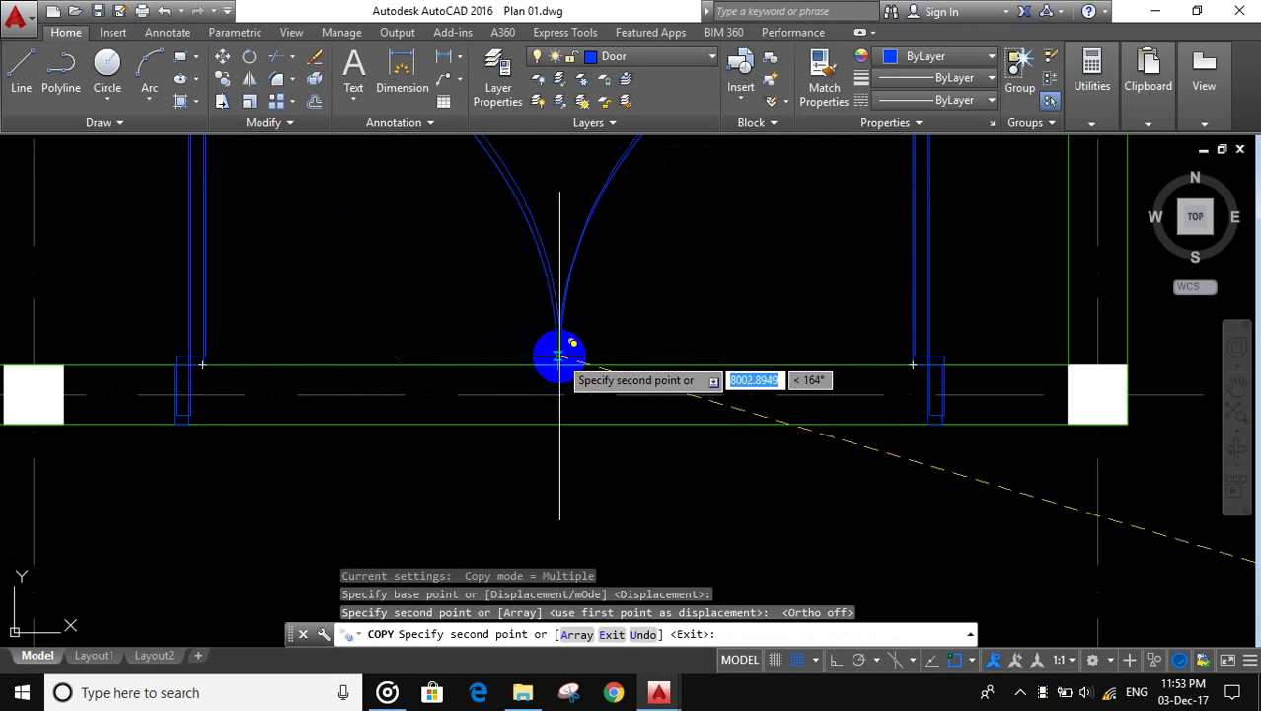
key(Return)
scroll(558, 395, down, 4)
scroll(563, 415, up, 2)
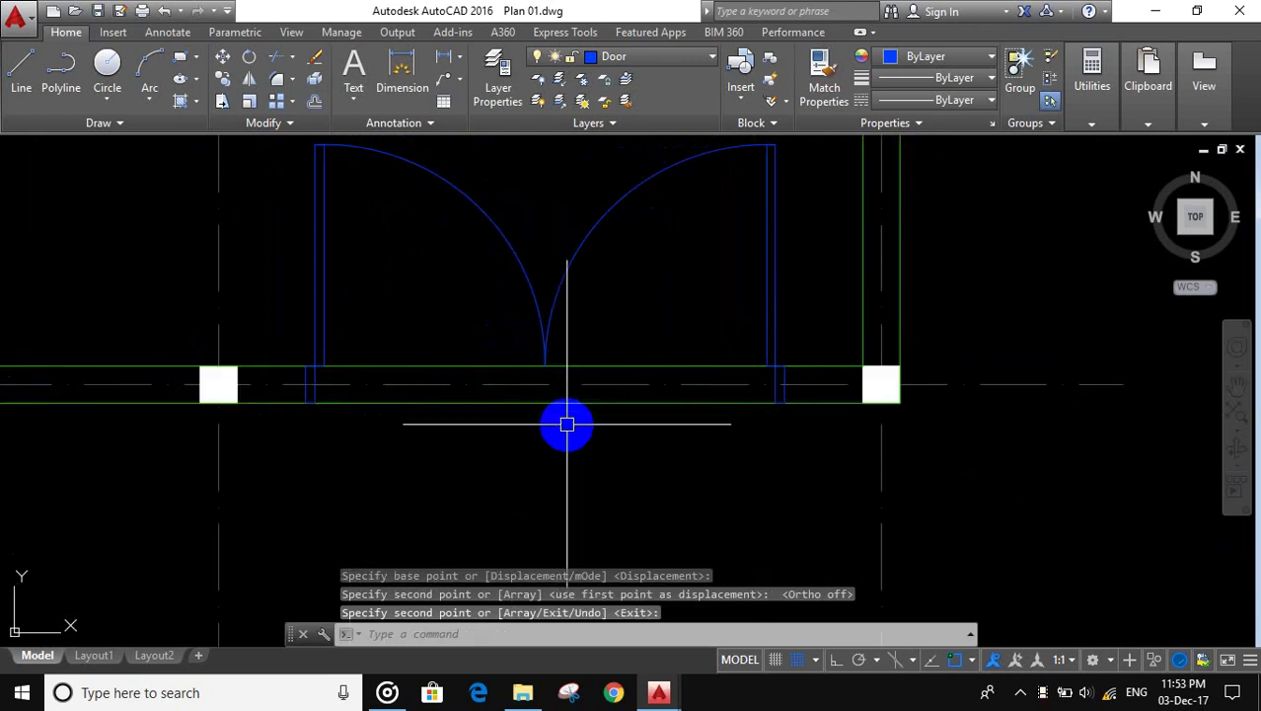
text(TR)
Step: Start a trim with all objects as cutting edges, then cancel it
click(663, 472)
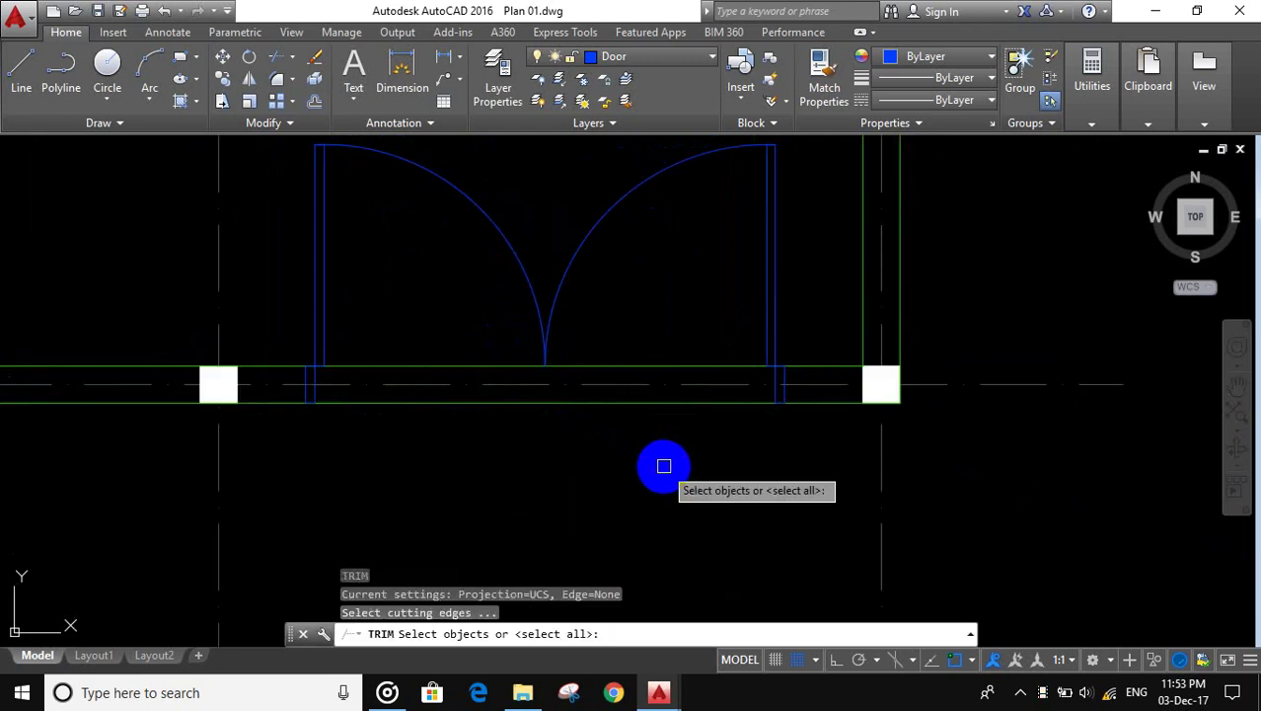
key(Return)
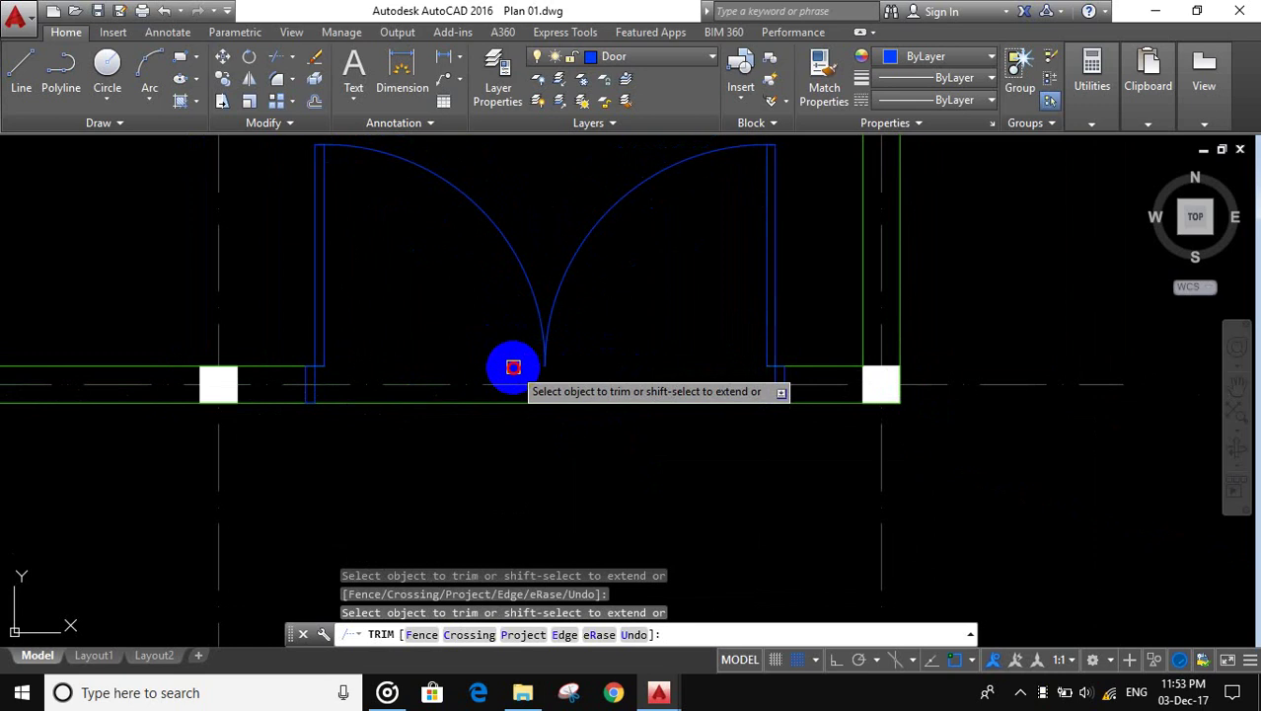
scroll(546, 438, down, 4)
key(Escape)
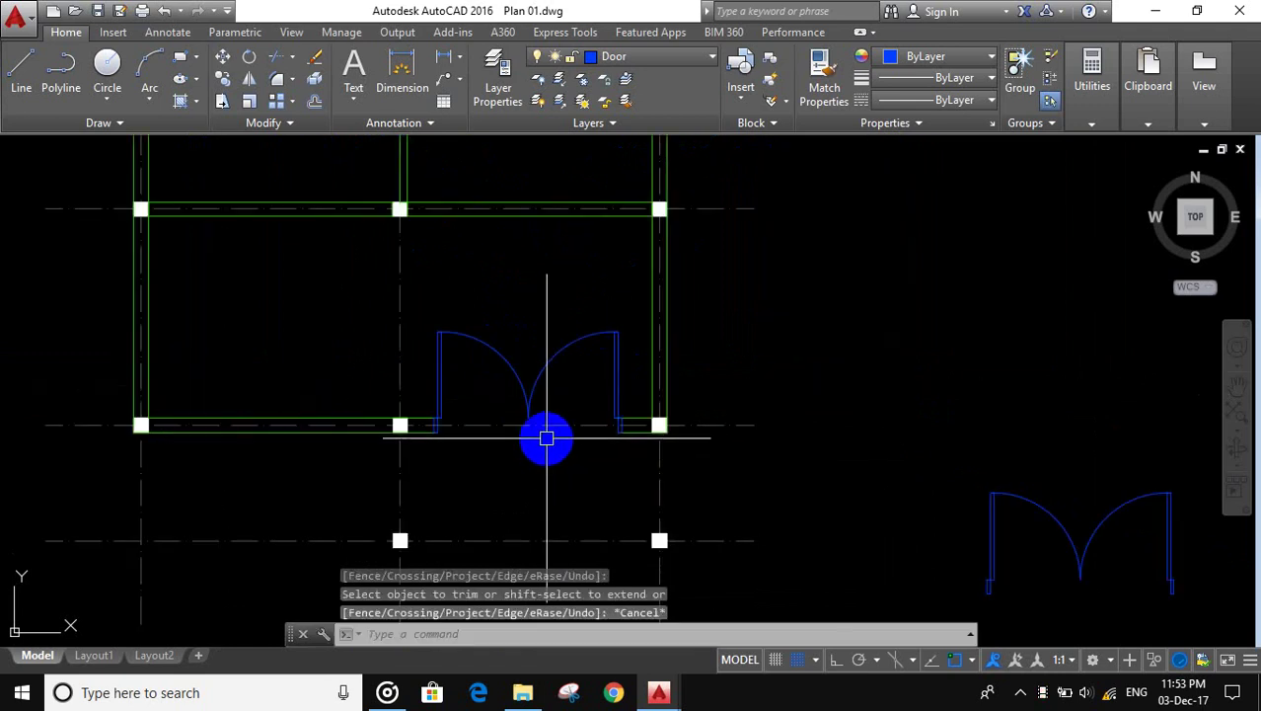
middle_drag(559, 438, 595, 494)
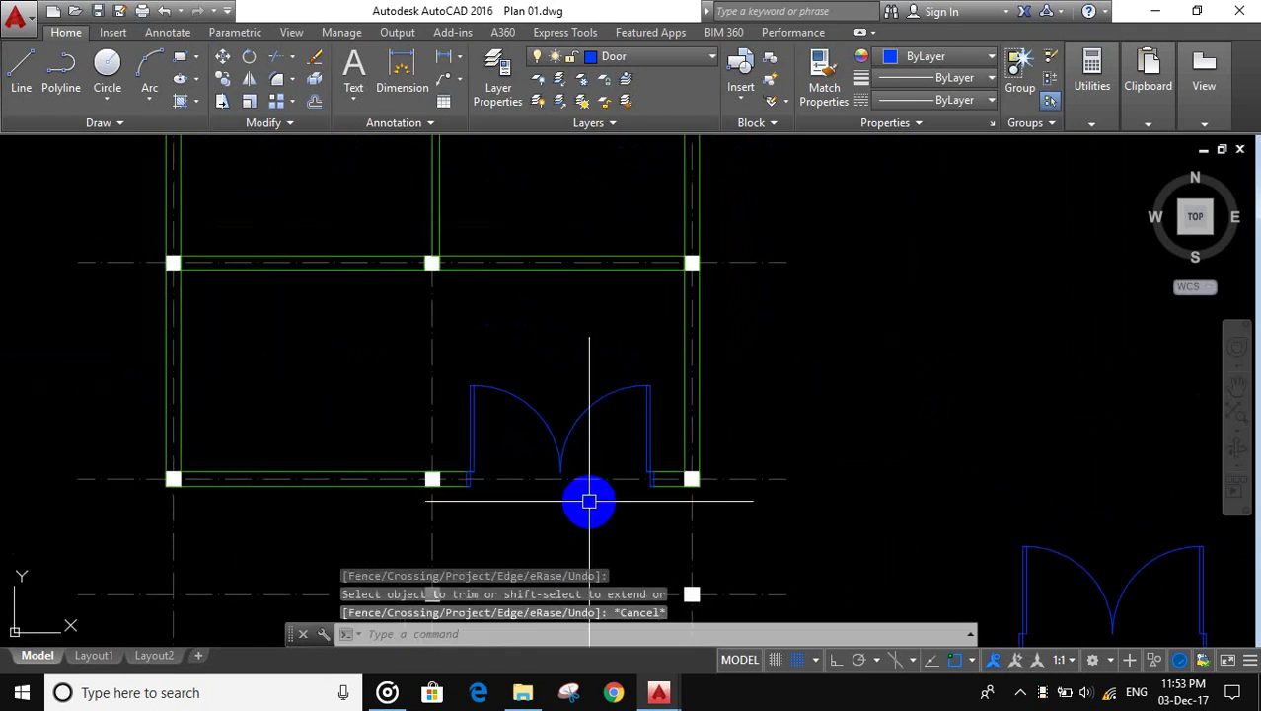
Step: Copy the right door leaf from its corner into the upper wall as a single door
text(co)
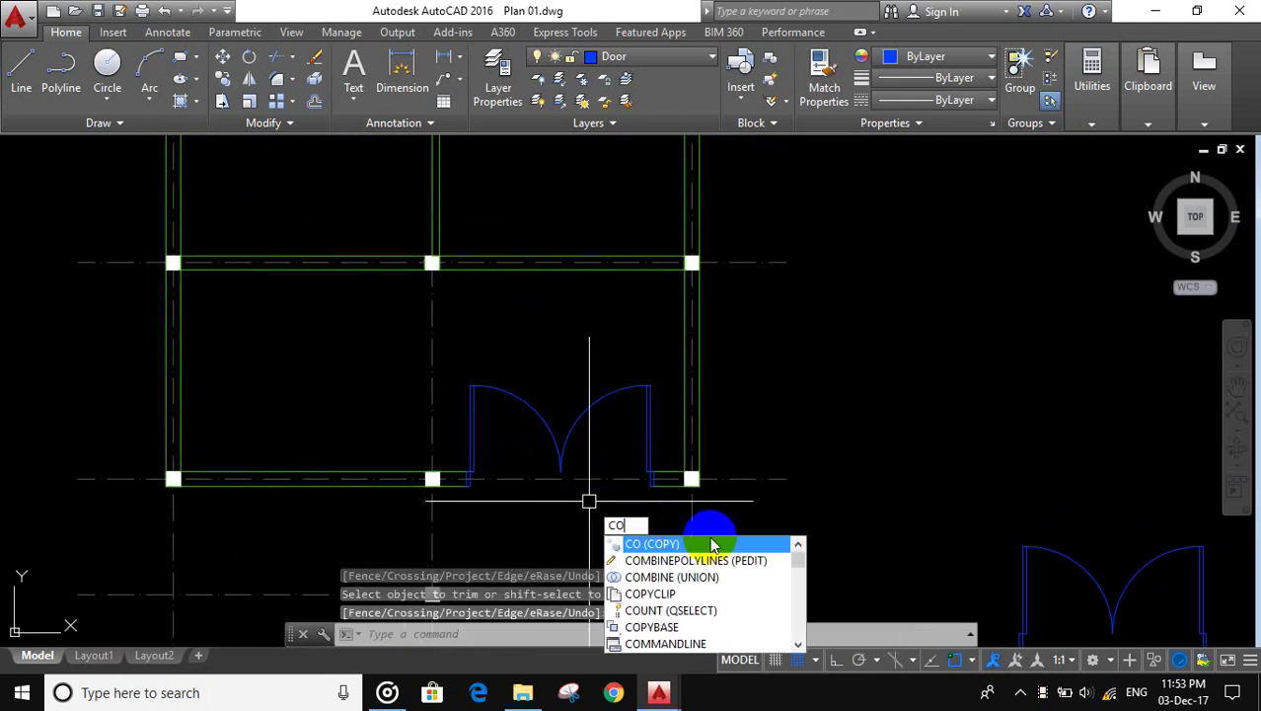
click(730, 544)
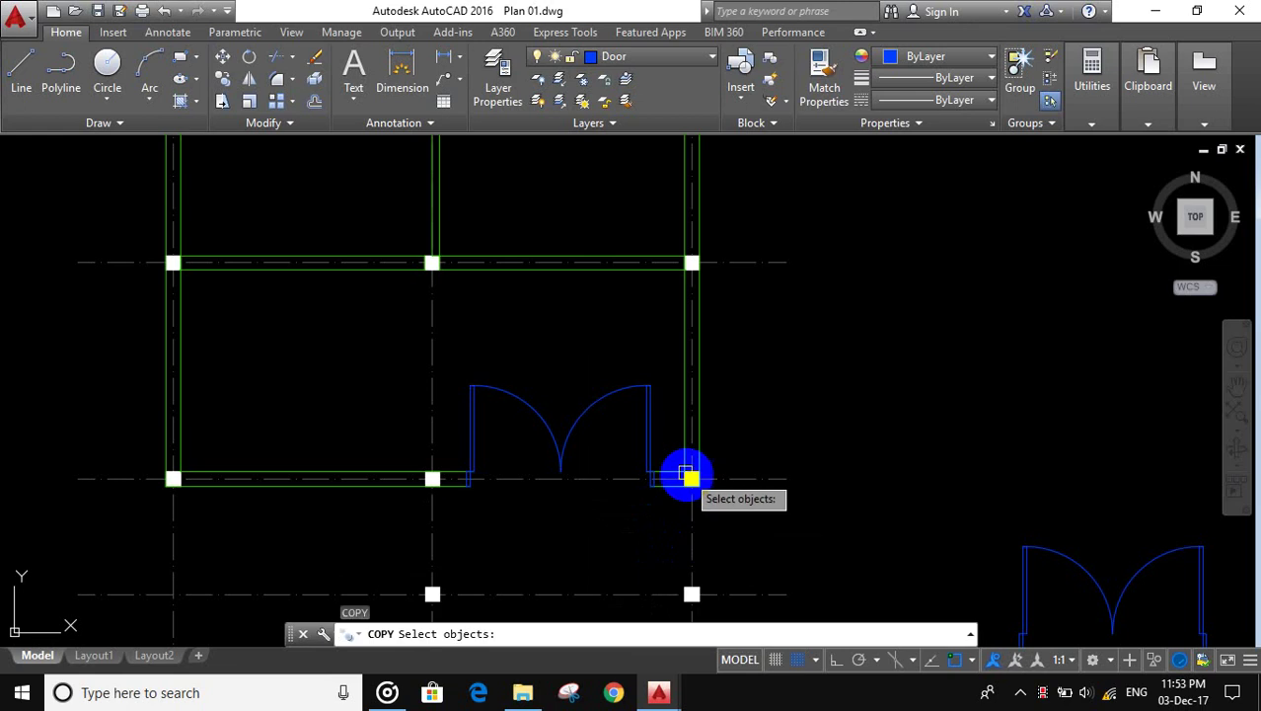
click(654, 433)
key(Return)
scroll(653, 494, up, 8)
click(650, 463)
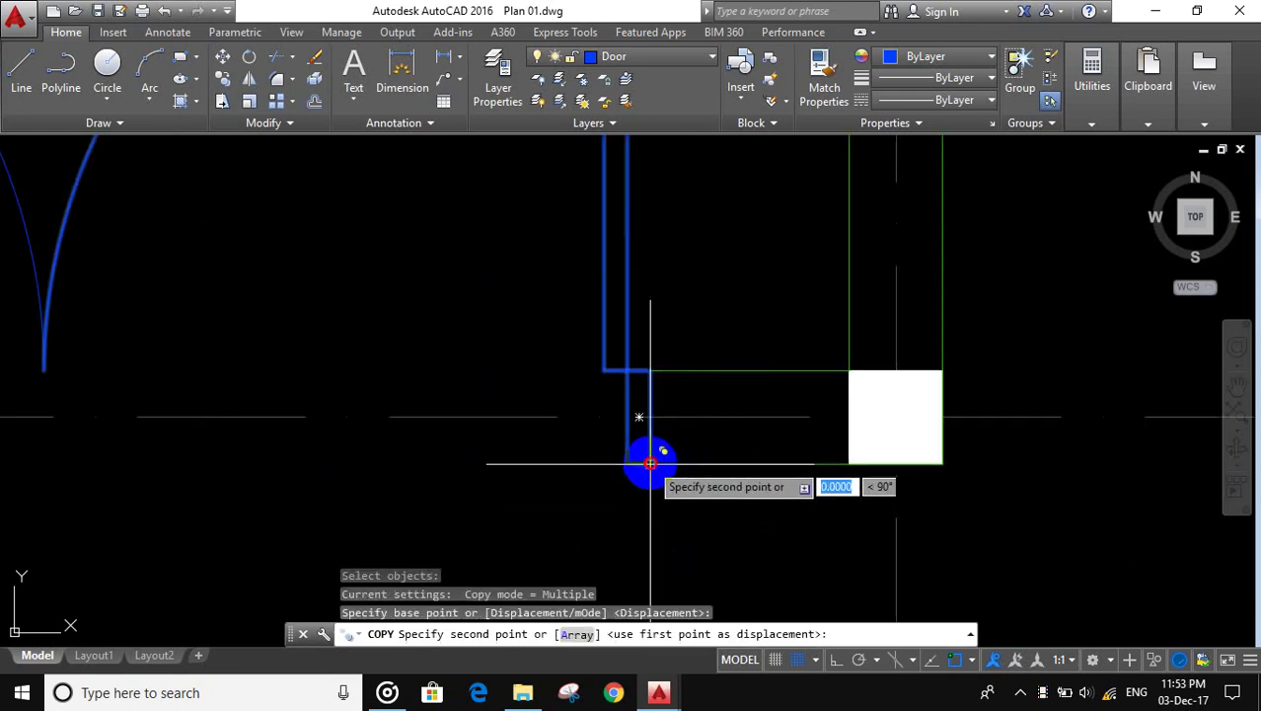
scroll(650, 463, down, 5)
scroll(568, 284, up, 3)
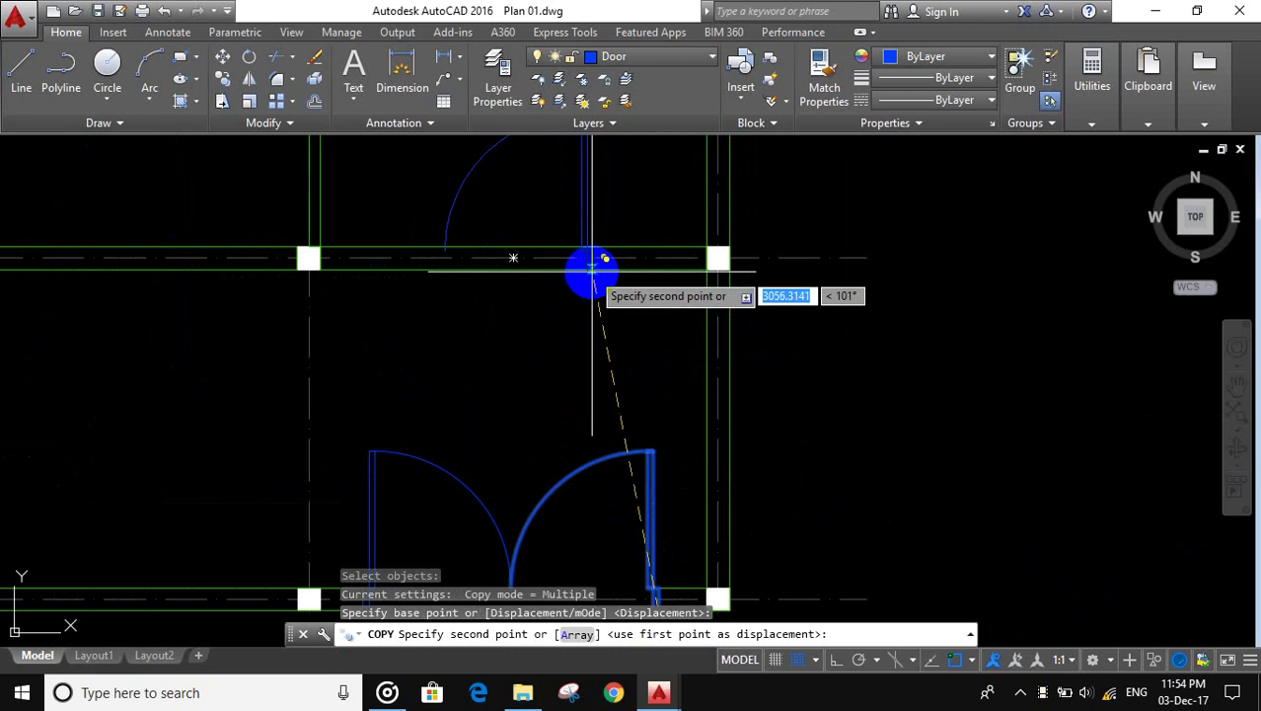
click(588, 296)
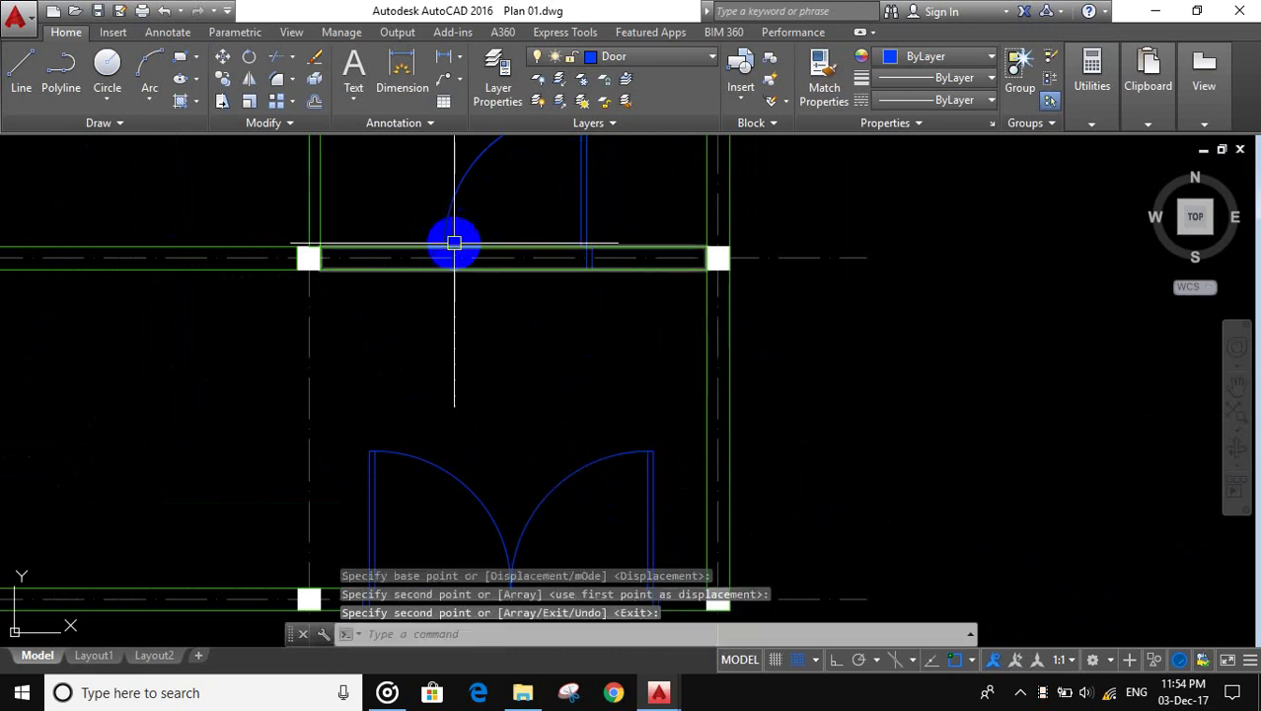
Step: Draw a vertical jamb line closing the wall opening, then try trimming the wall lines
scroll(454, 241, up, 4)
text(L)
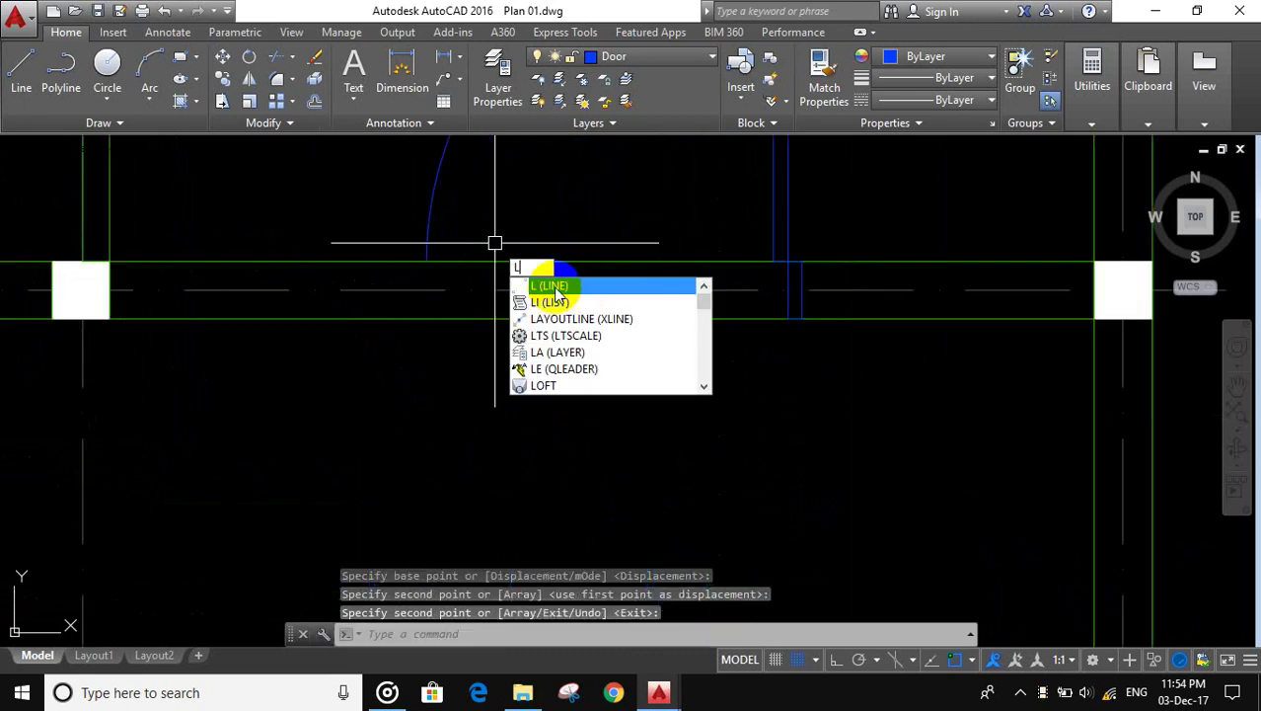
click(584, 288)
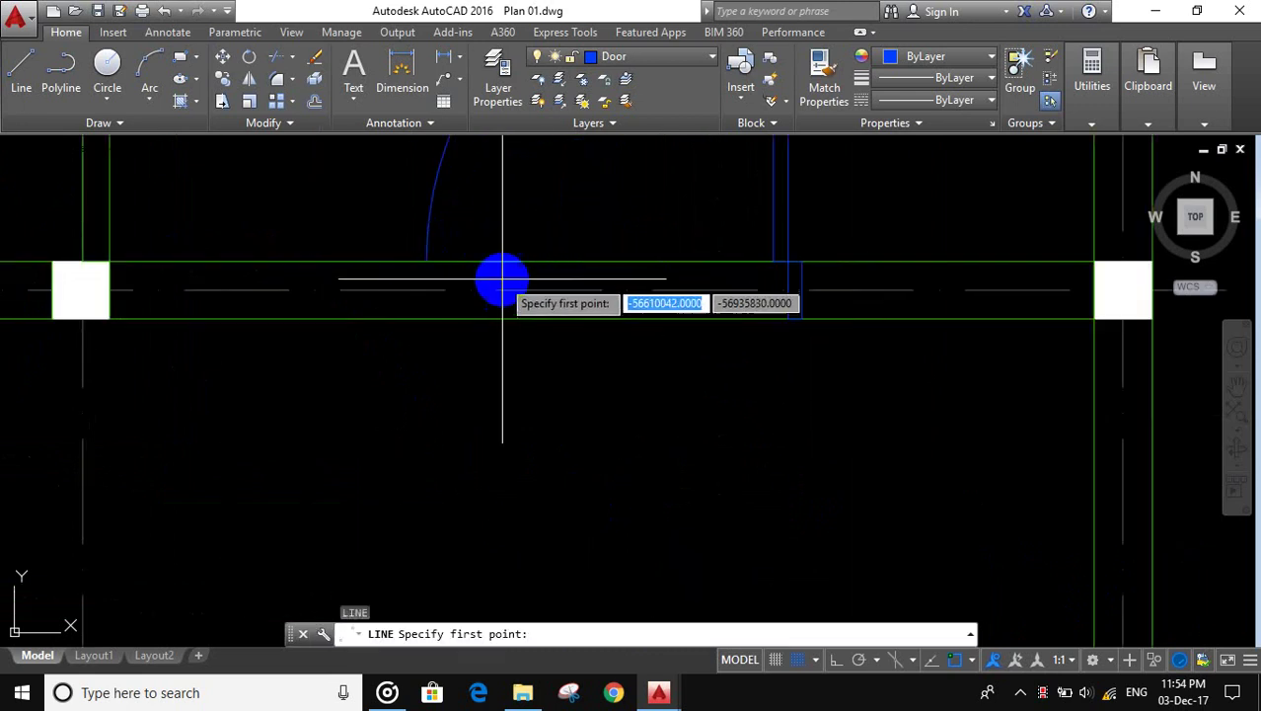
click(426, 262)
click(426, 316)
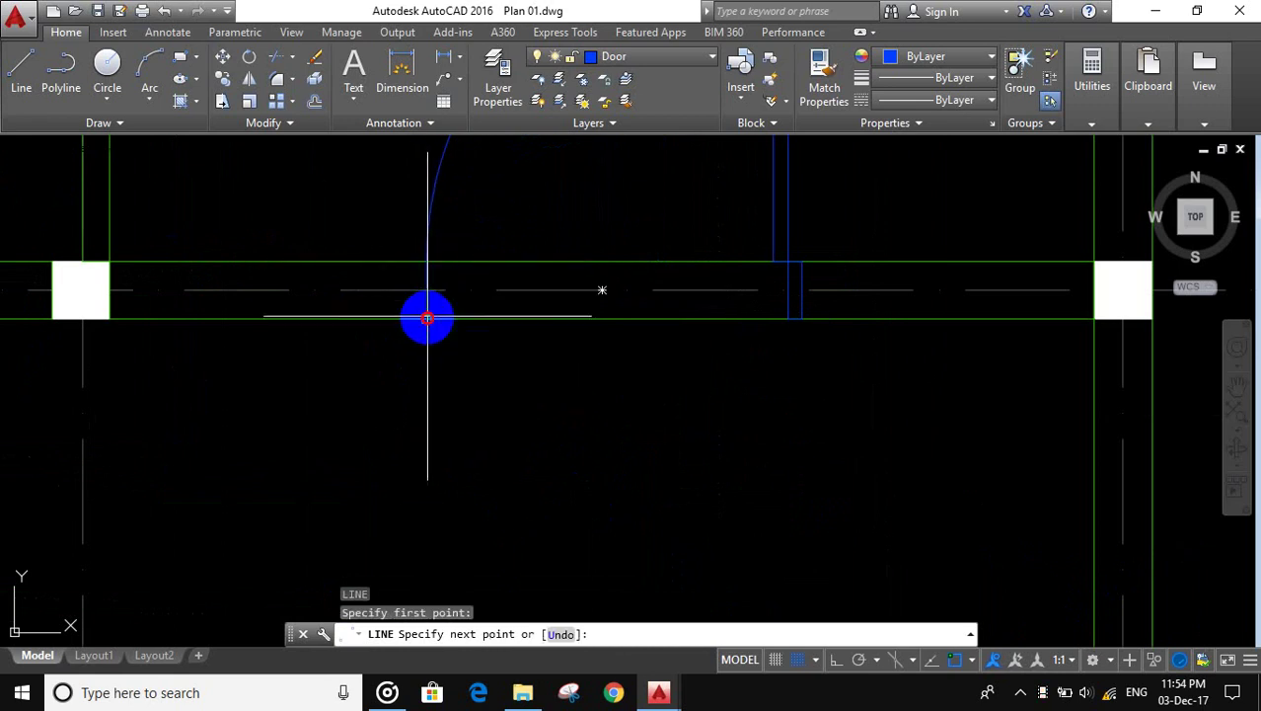
key(Return)
text(TR)
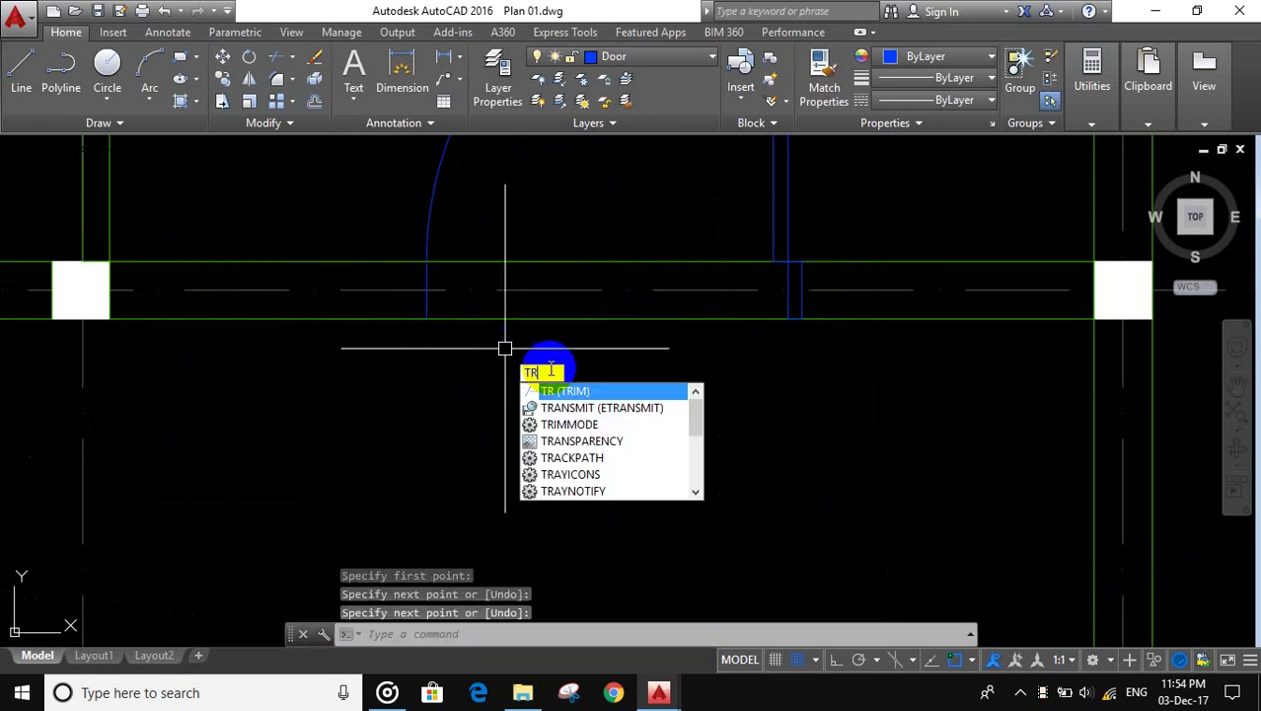
click(577, 392)
key(Return)
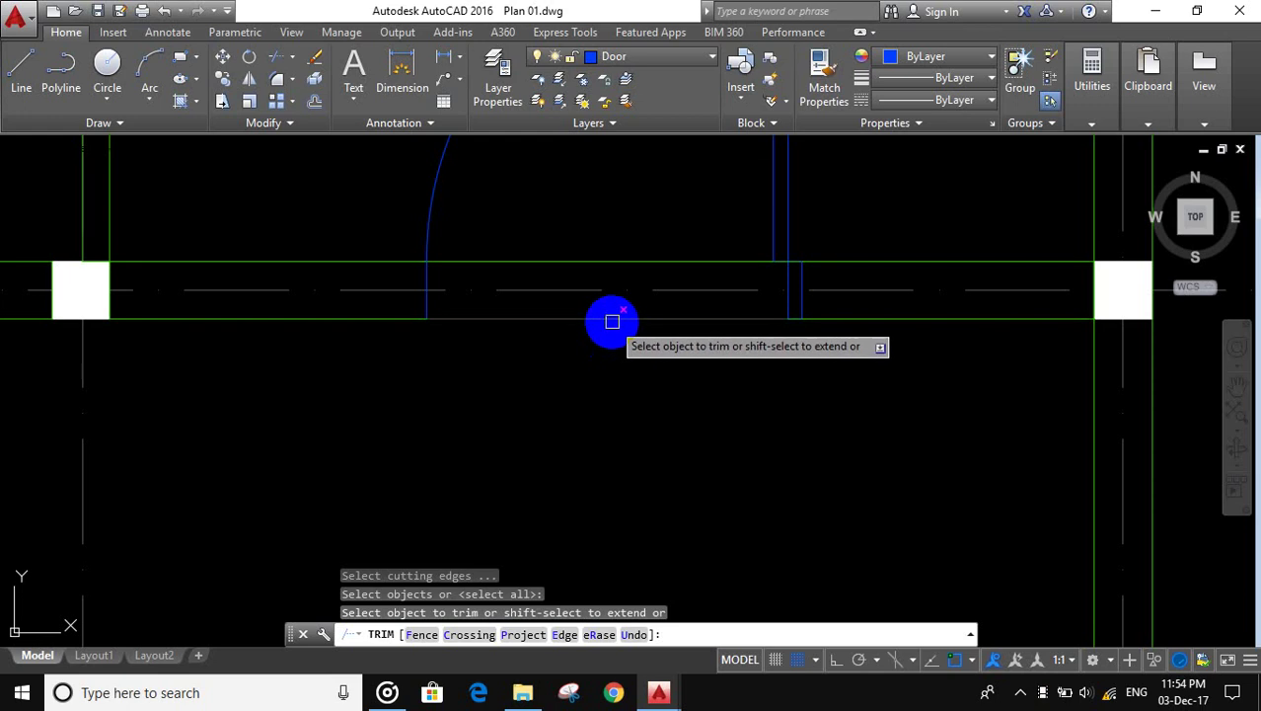
scroll(611, 361, down, 5)
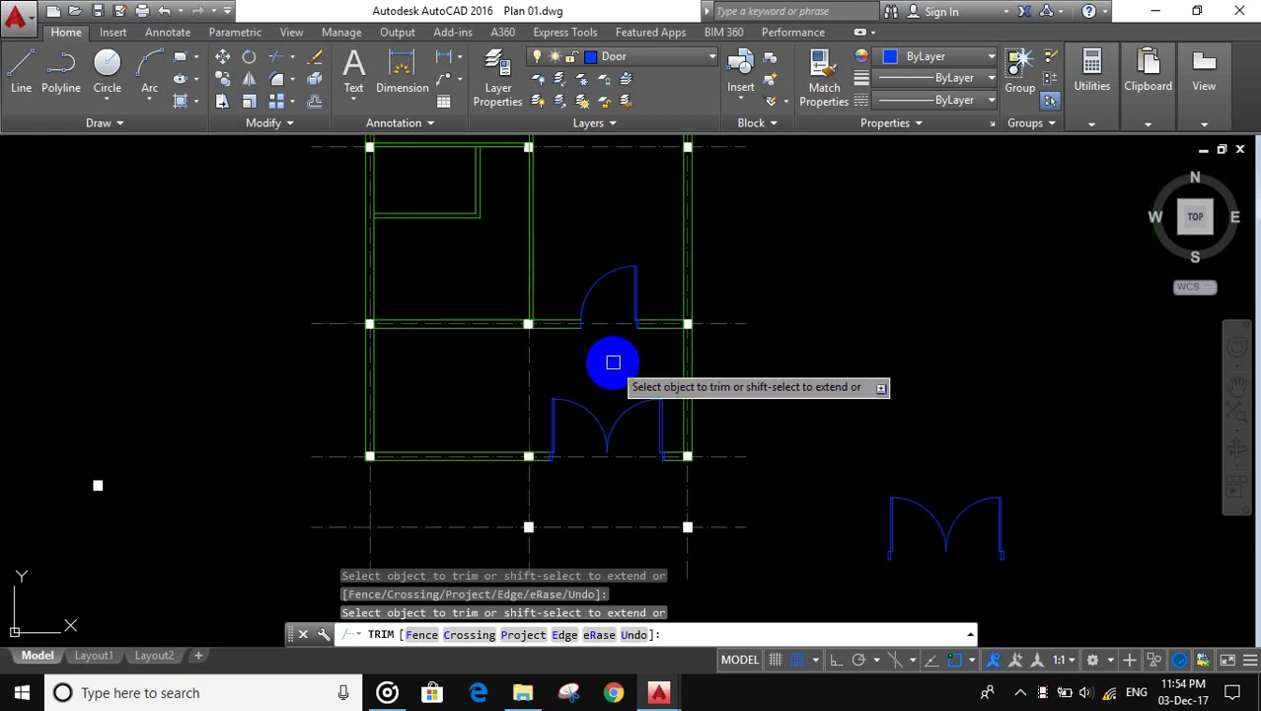
key(Escape)
Step: Window-select the spare double door lying beside the plan
scroll(614, 361, down, 3)
scroll(678, 367, up, 2)
scroll(711, 364, down, 2)
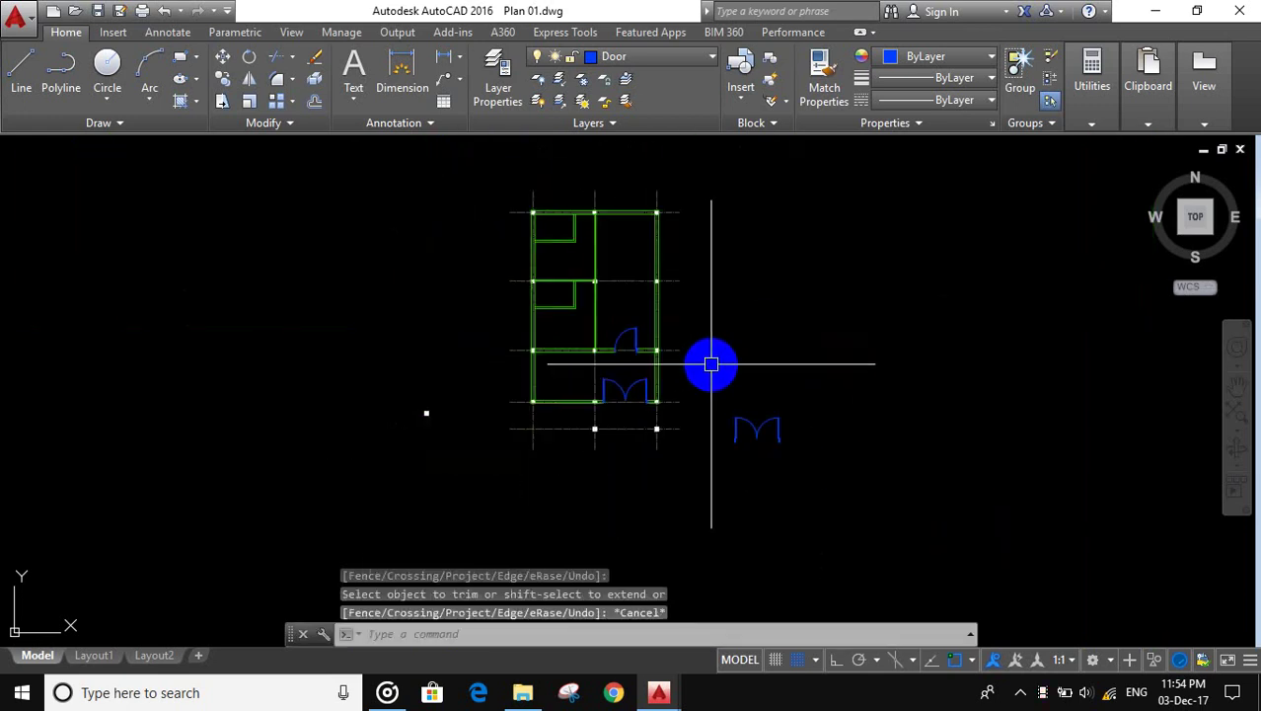
middle_drag(719, 350, 720, 352)
click(805, 480)
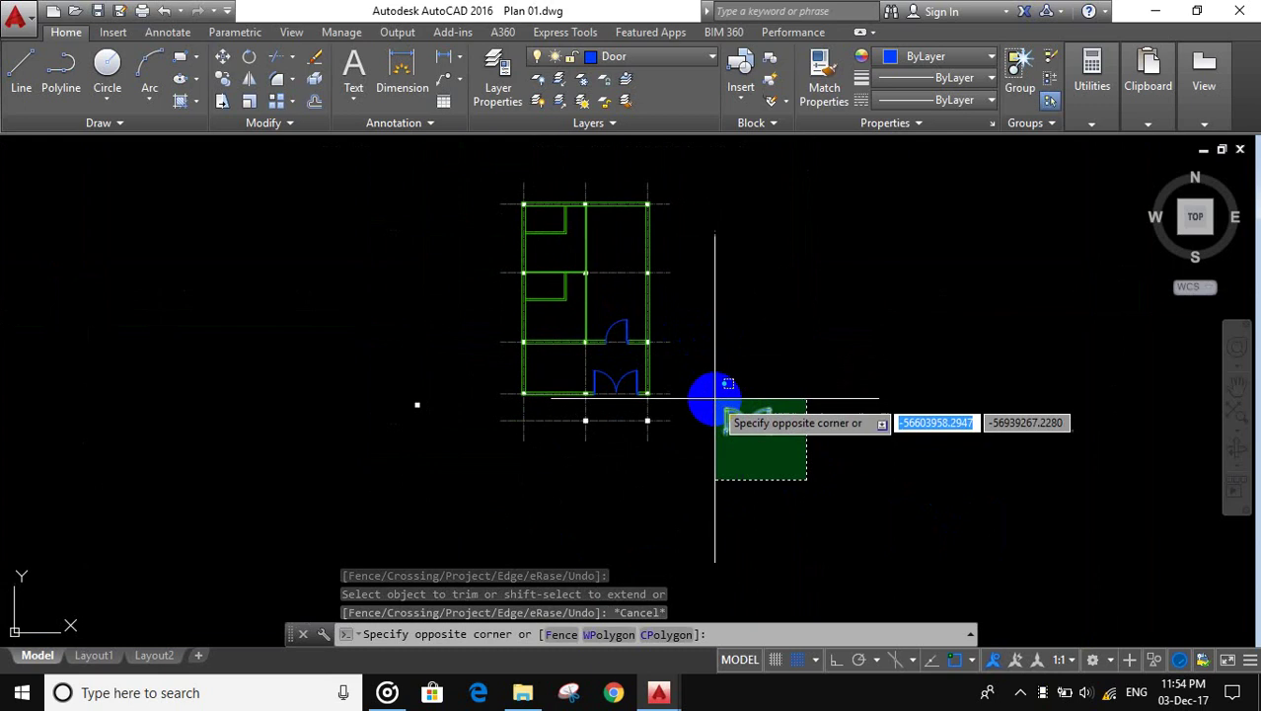
click(732, 481)
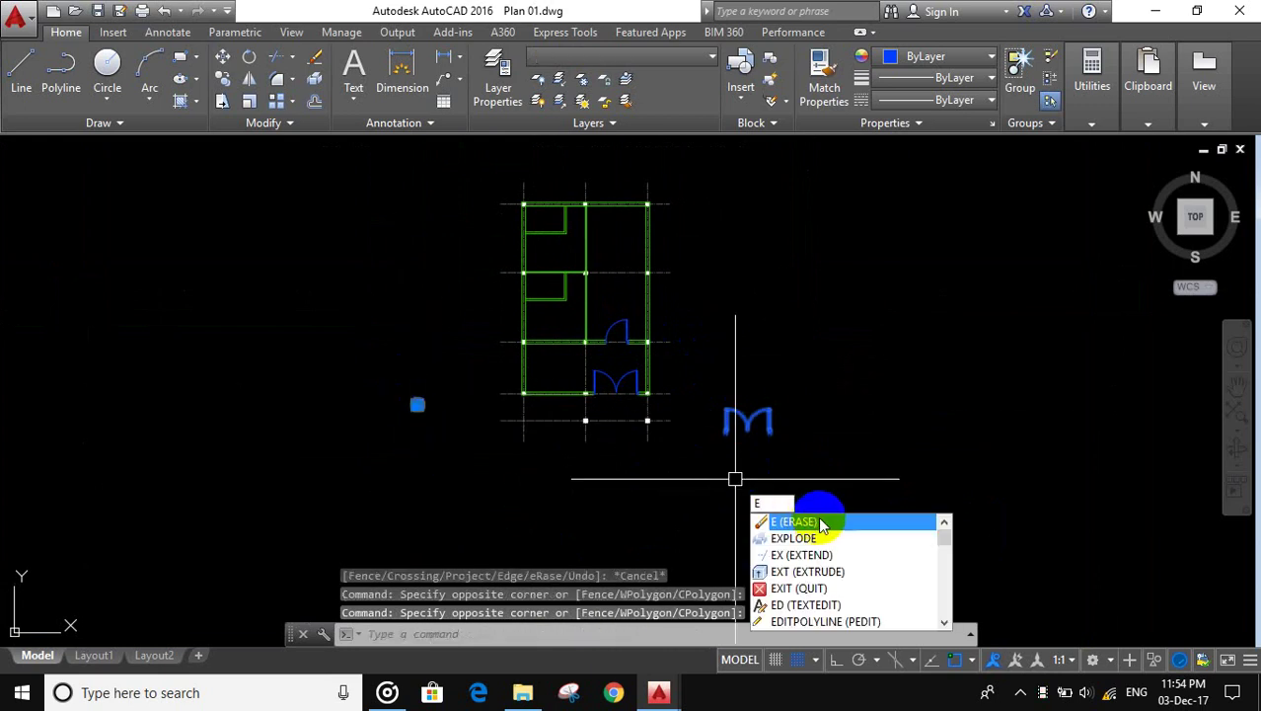
Step: Zoom to extents and pan across the plan to check the doors left in the walls
scroll(716, 413, up, 4)
middle_click(852, 449)
middle_click(851, 449)
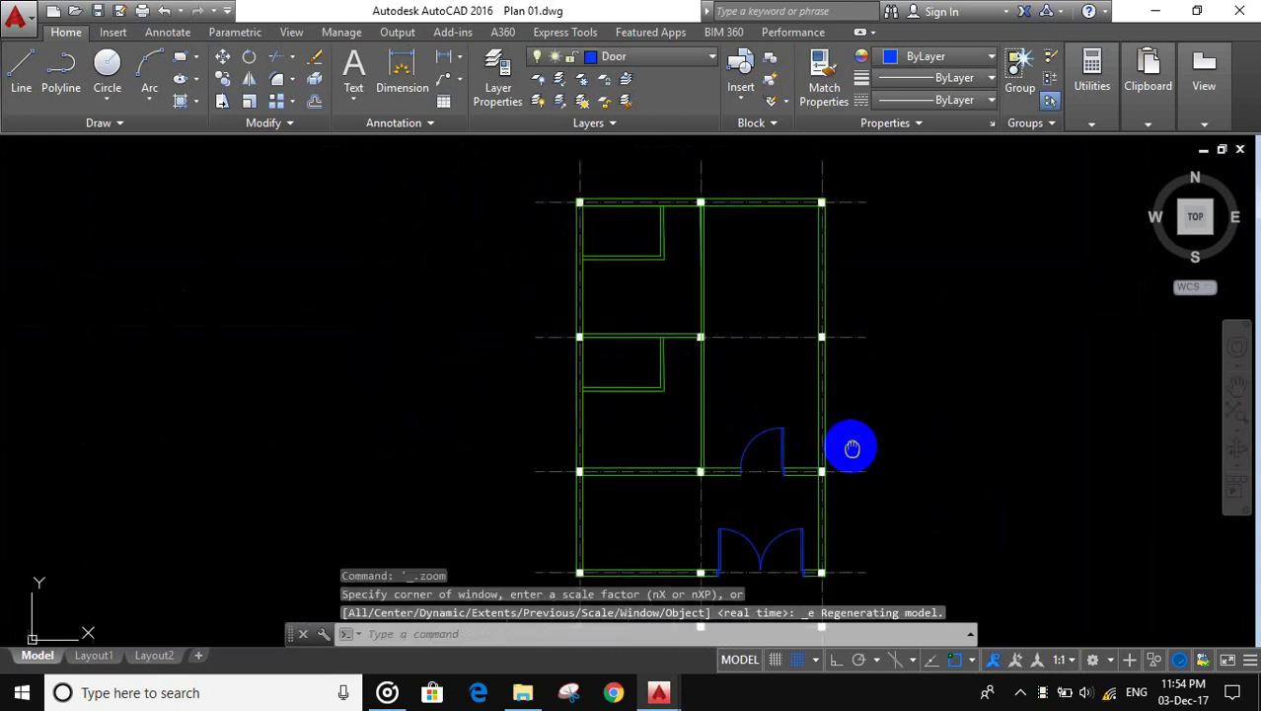
middle_drag(852, 449, 773, 375)
scroll(711, 447, up, 2)
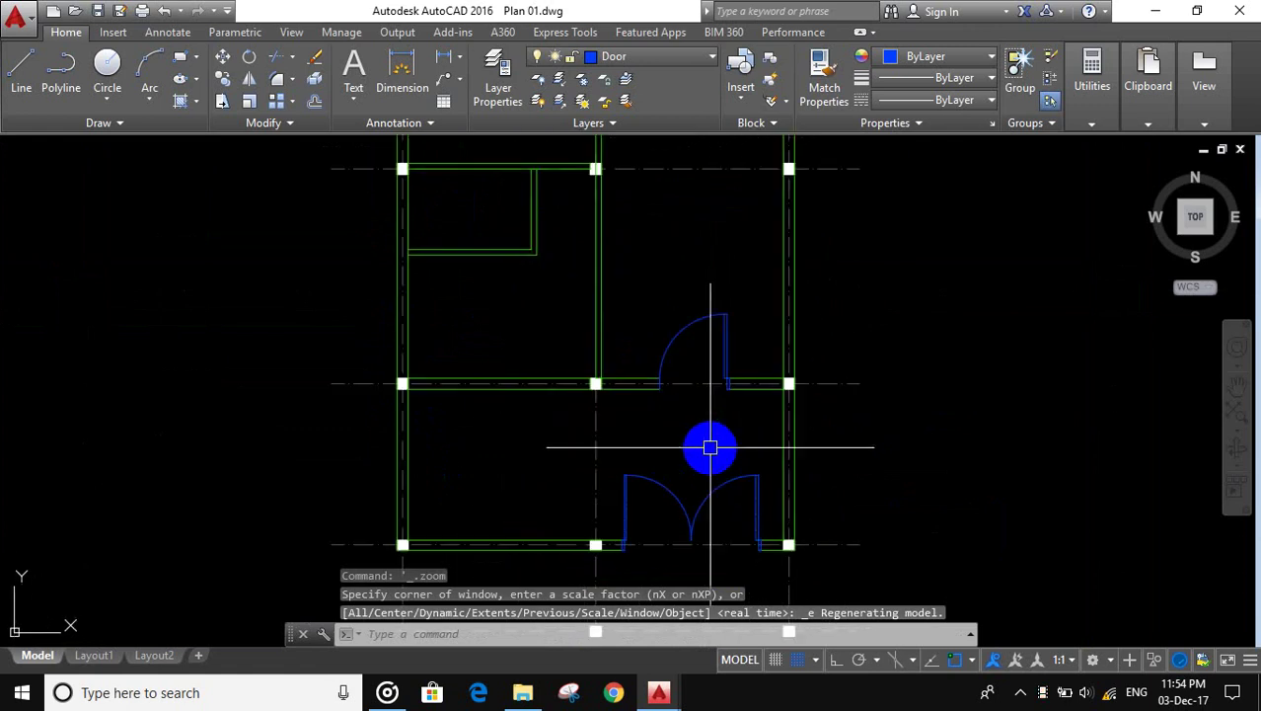
mouse_move(710, 447)
middle_down()
mouse_move(690, 290)
mouse_move(727, 415)
middle_up()
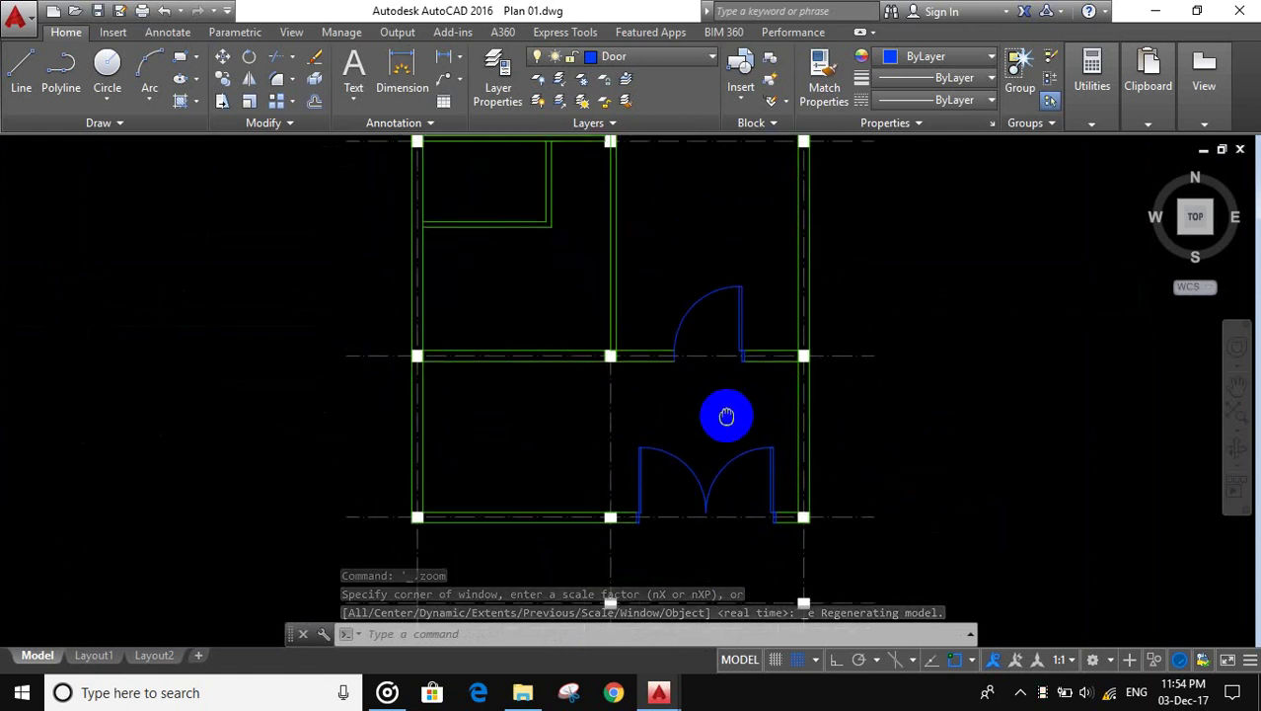
middle_drag(697, 267, 718, 402)
middle_drag(710, 326, 698, 402)
scroll(688, 344, down, 2)
middle_drag(688, 337, 686, 246)
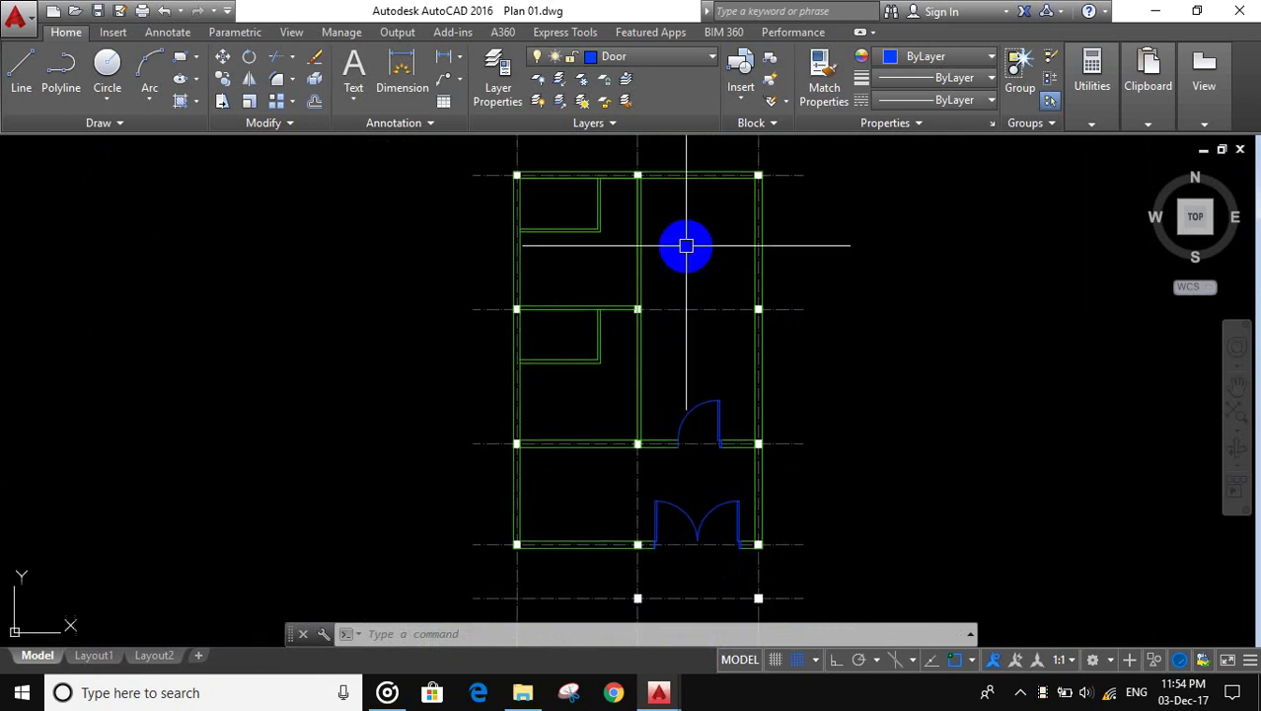
middle_drag(688, 358, 724, 499)
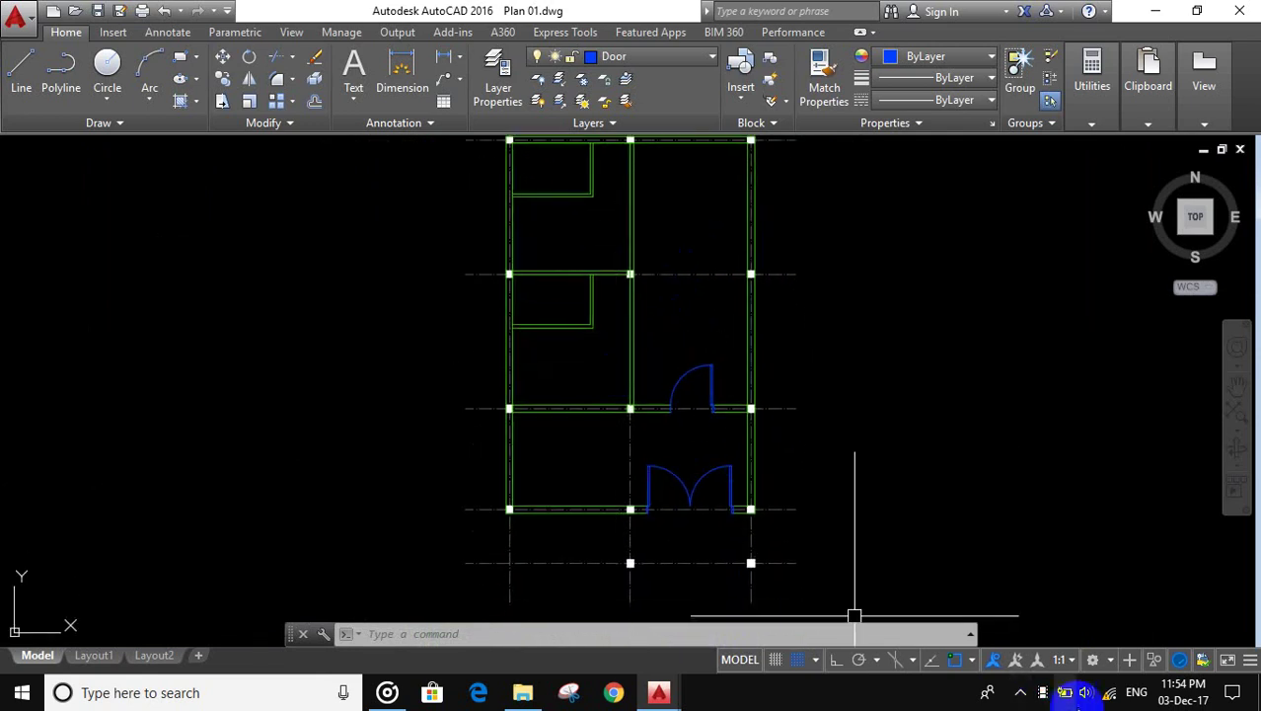